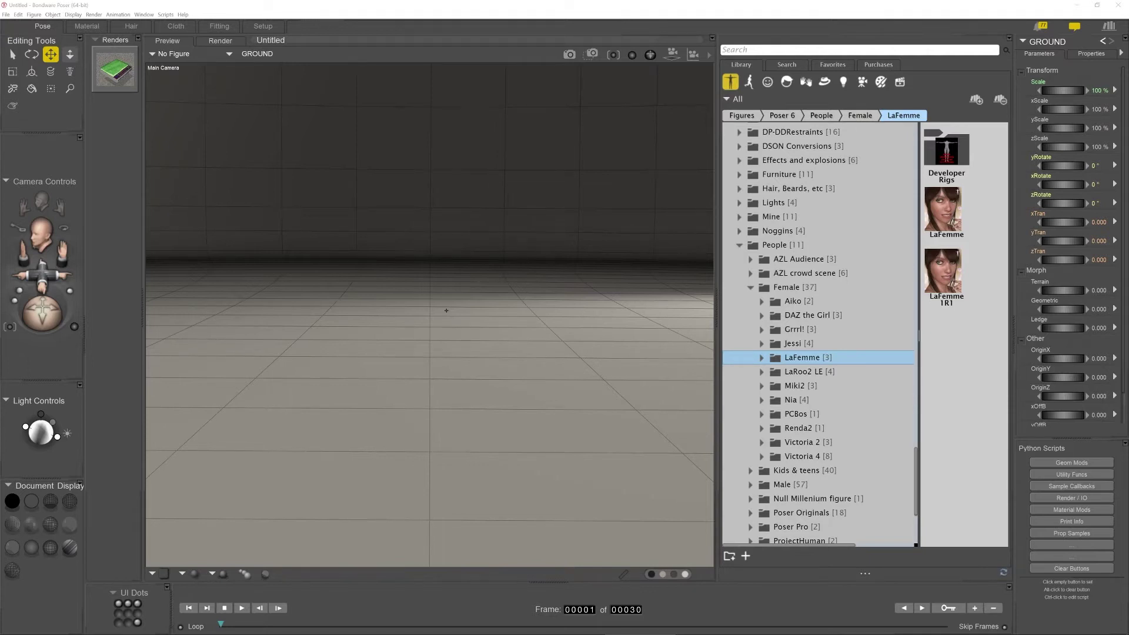
- Load the LaFemme 1R1 figure into the scene and open the Country Fresh folder of LaFemme clothing
{"action": "double_click", "coordinate": [951, 270]}
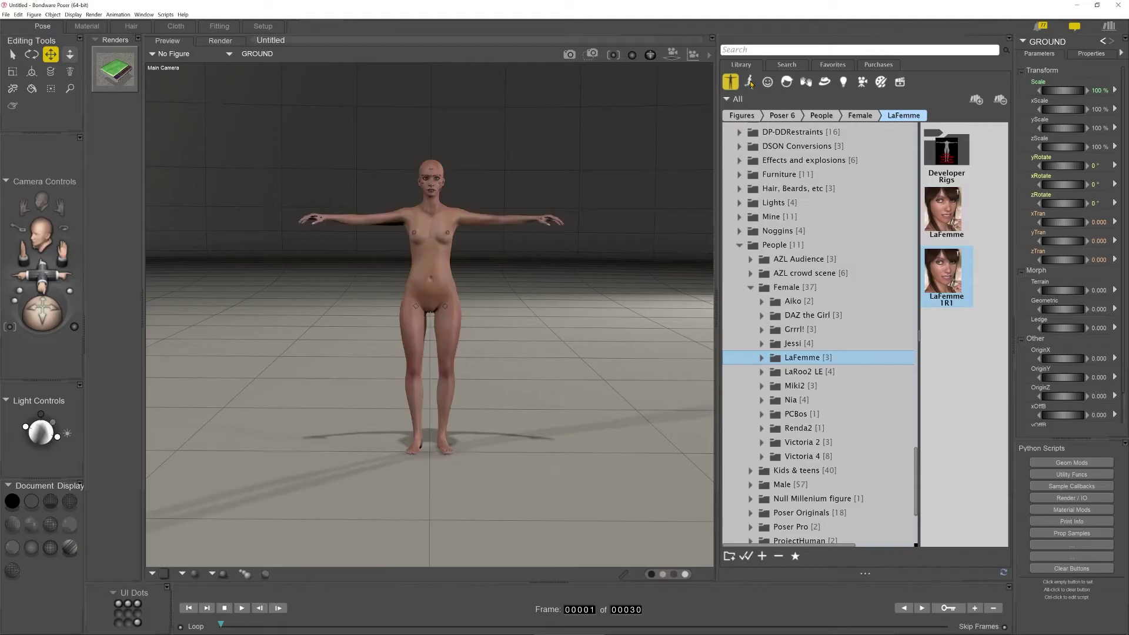
{"action": "left_click", "coordinate": [750, 83]}
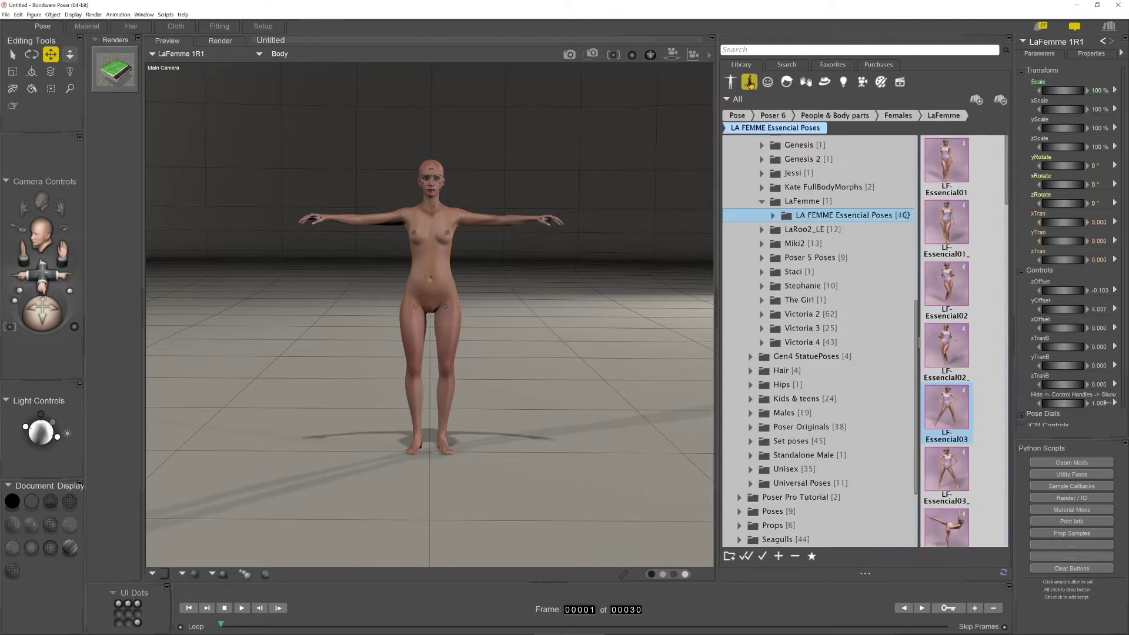
{"action": "left_click", "coordinate": [730, 83]}
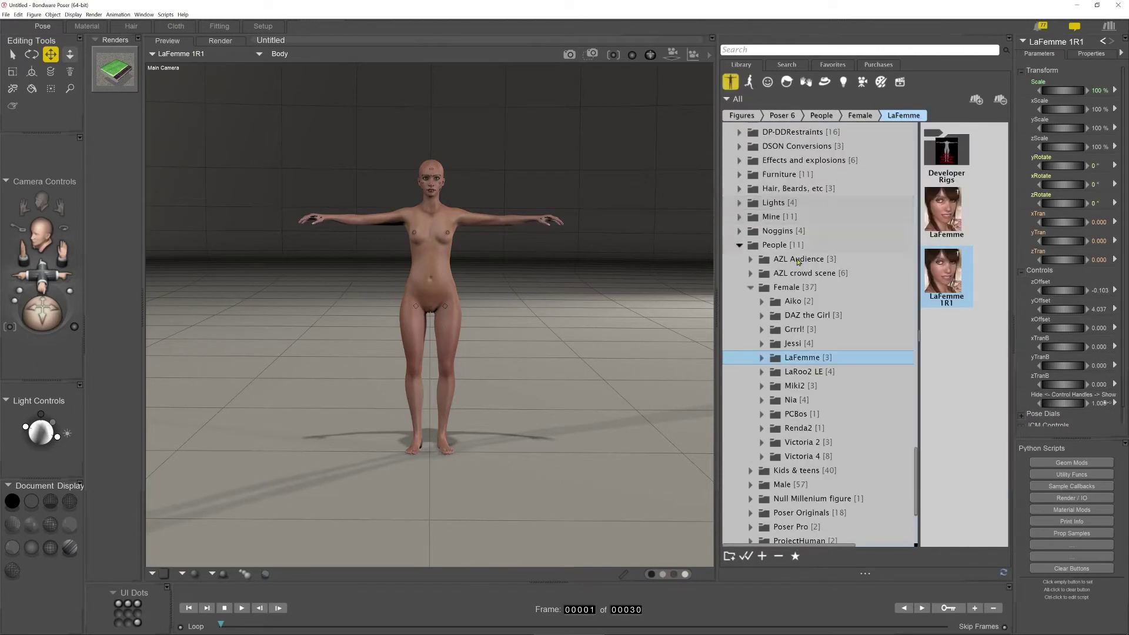
{"action": "scroll", "coordinate": [805, 267], "scroll_direction": "up", "scroll_amount": 10}
{"action": "scroll", "coordinate": [806, 266], "scroll_direction": "up", "scroll_amount": 3}
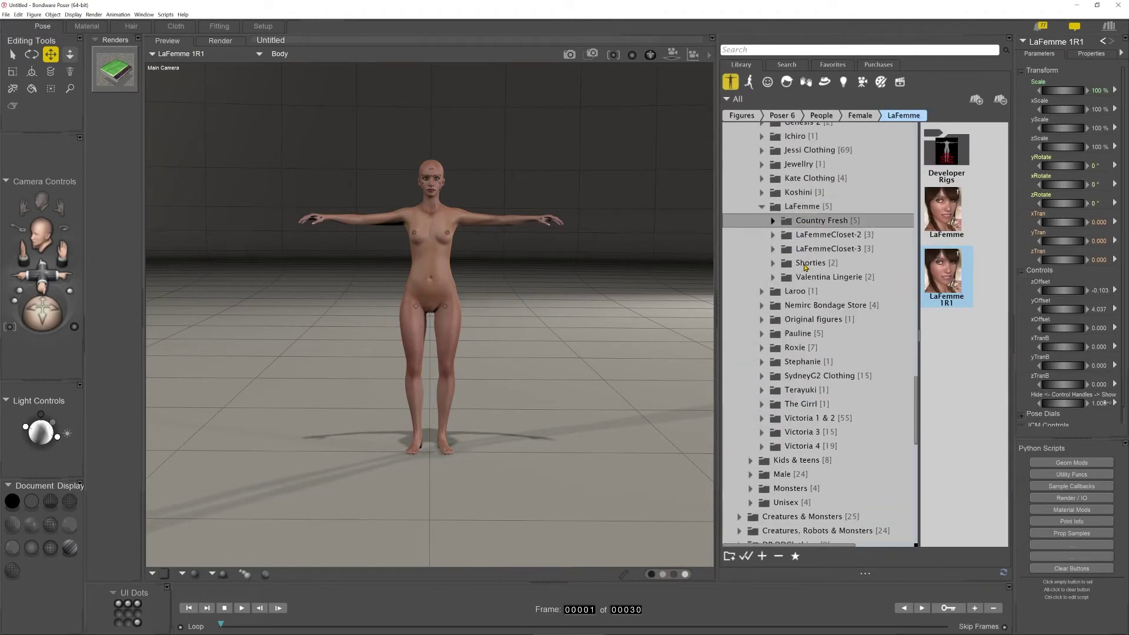
{"action": "left_click", "coordinate": [819, 310]}
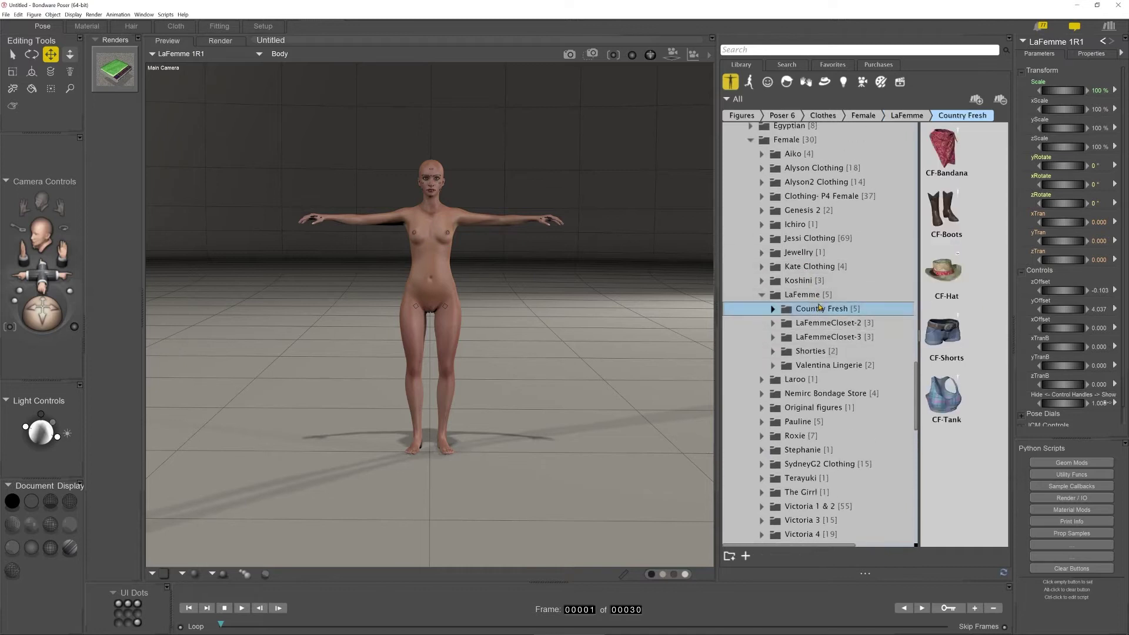
- Add the CF-Bandana, CF-Boots and CF-Hat to the scene with the LaFemme 1R1 figure
{"action": "left_click", "coordinate": [947, 150]}
{"action": "double_click", "coordinate": [948, 147]}
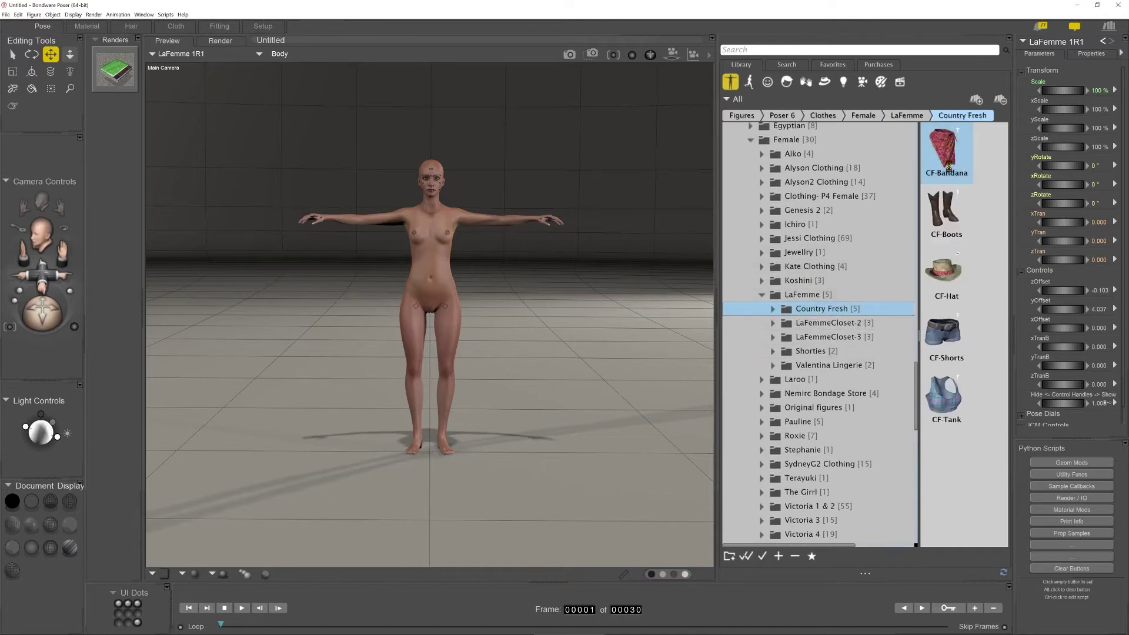
{"action": "left_click", "coordinate": [948, 213]}
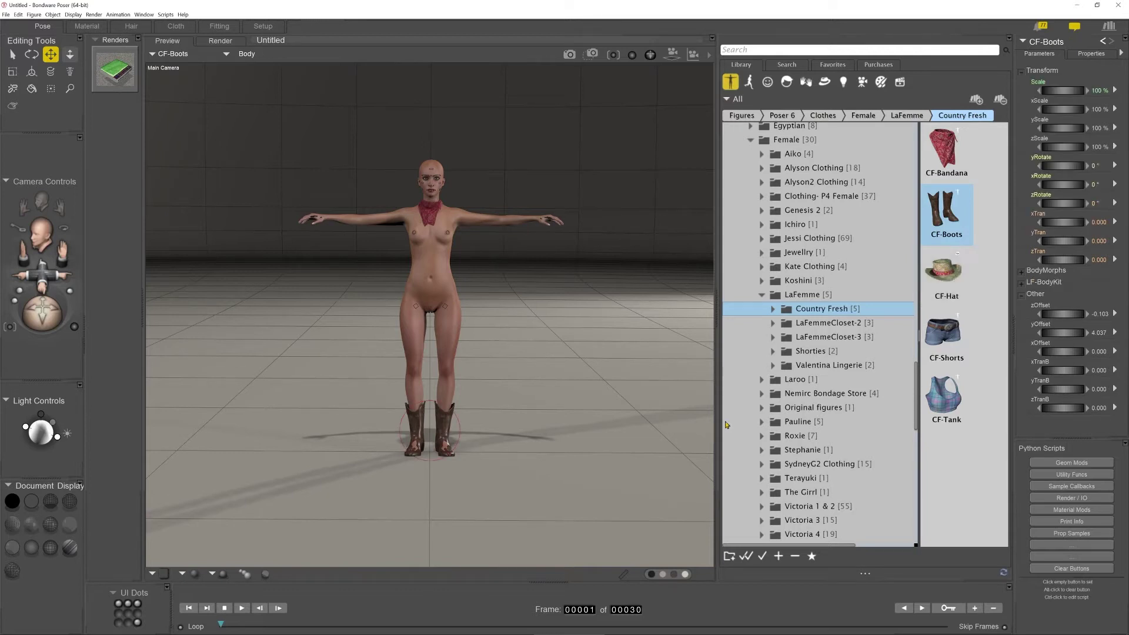
{"action": "left_click", "coordinate": [948, 272]}
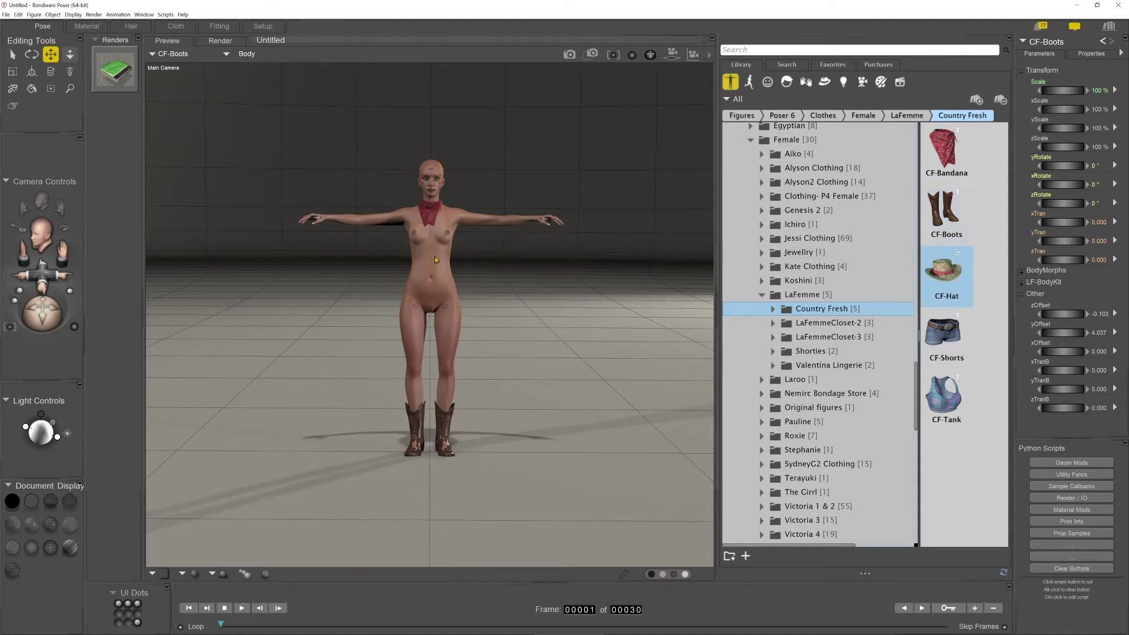
{"action": "left_click_drag", "start_coordinate": [957, 269], "coordinate": [426, 261]}
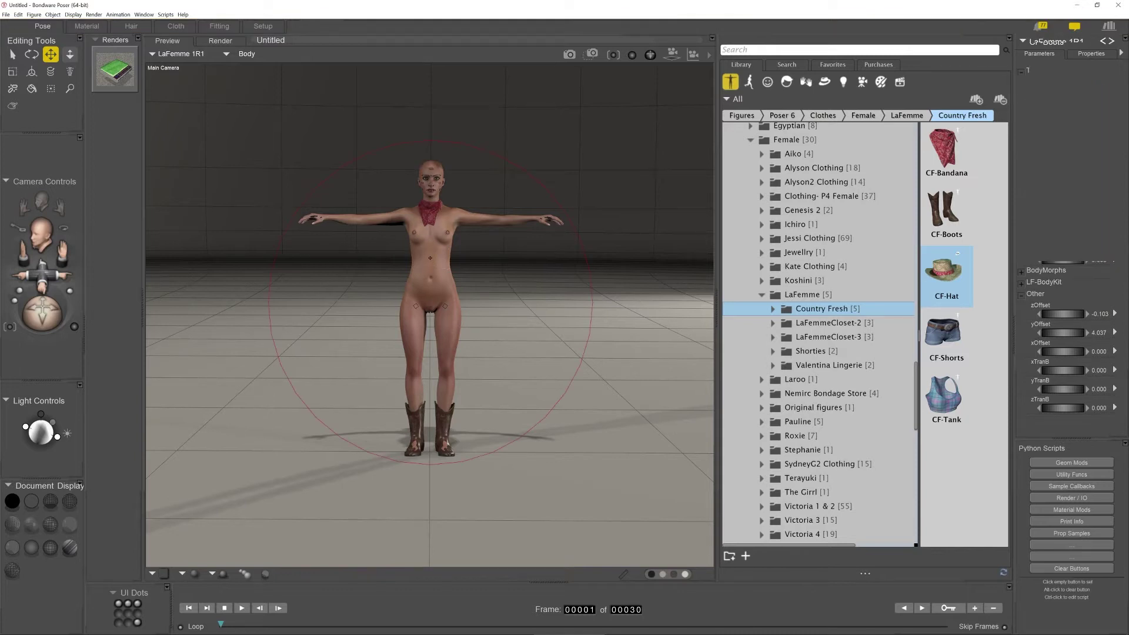
- Add the CF-Shorts and conform them directly to the LaFemme 1R1 figure
{"action": "left_click", "coordinate": [948, 332]}
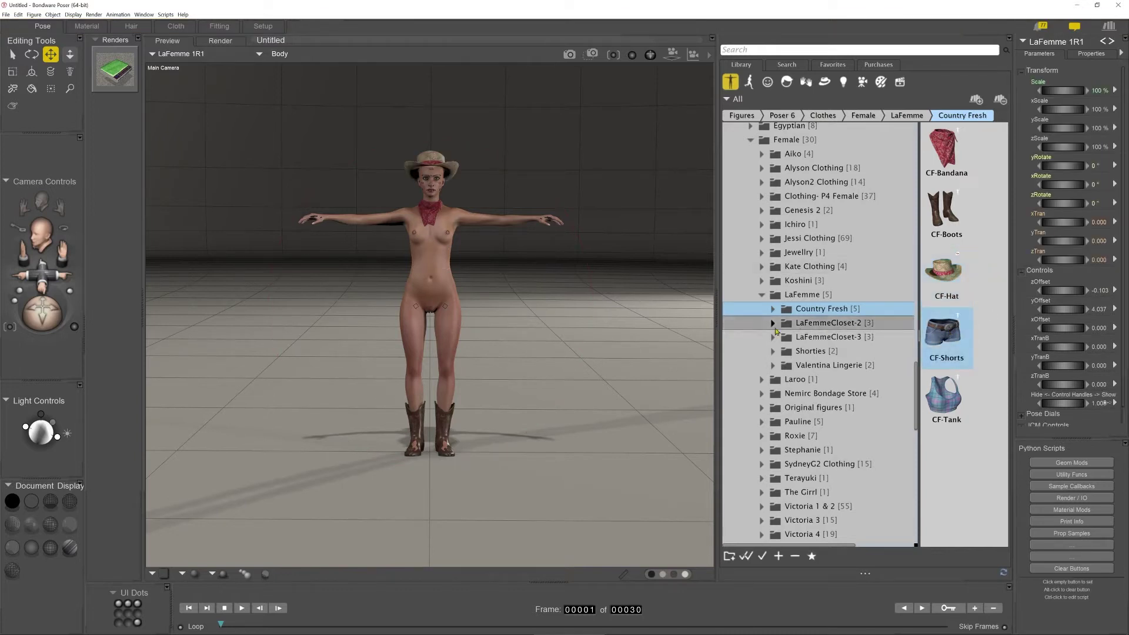
{"action": "left_click", "coordinate": [432, 261]}
{"action": "left_click_drag", "start_coordinate": [954, 331], "coordinate": [438, 281]}
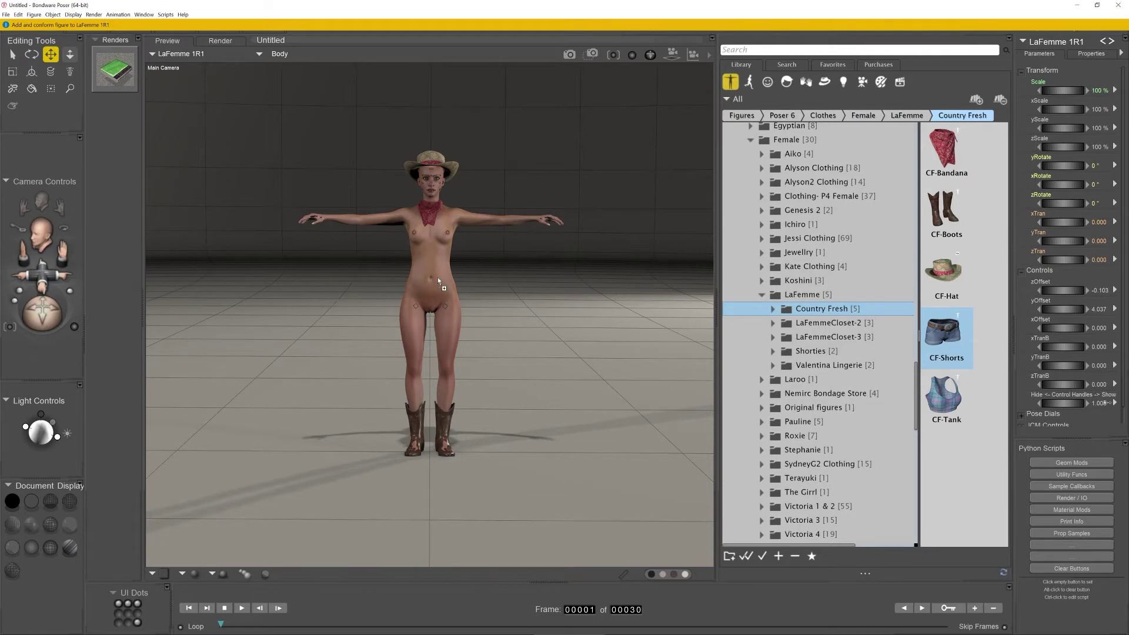
{"action": "left_click_drag", "start_coordinate": [438, 281], "coordinate": [444, 279]}
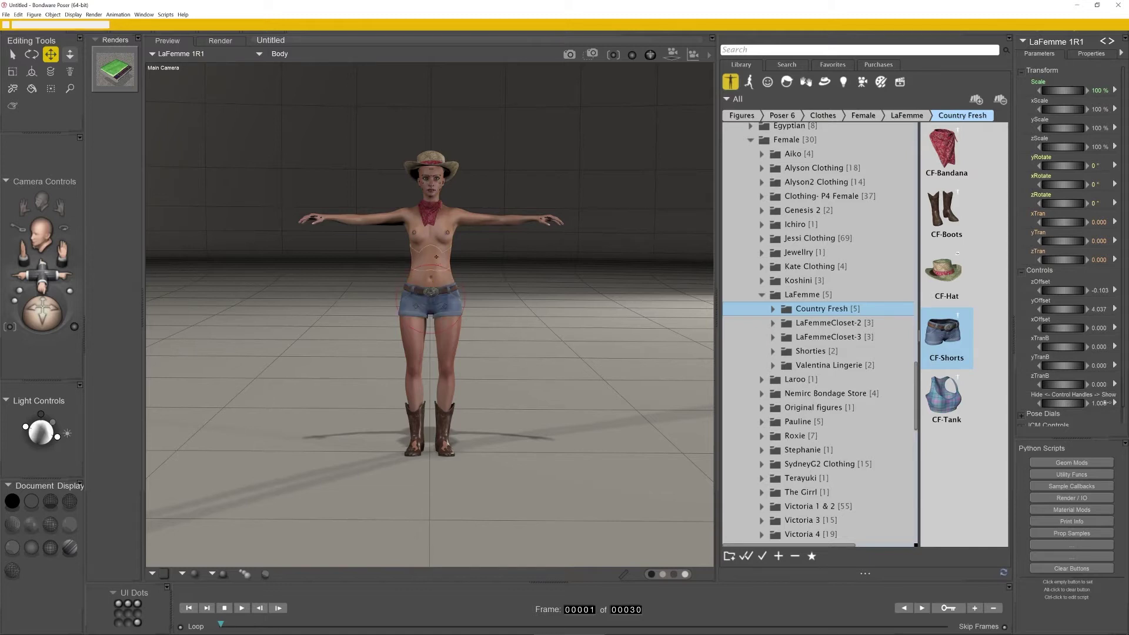
- Add the CF-Tank top and conform it to the LaFemme 1R1 figure
{"action": "double_click", "coordinate": [944, 405]}
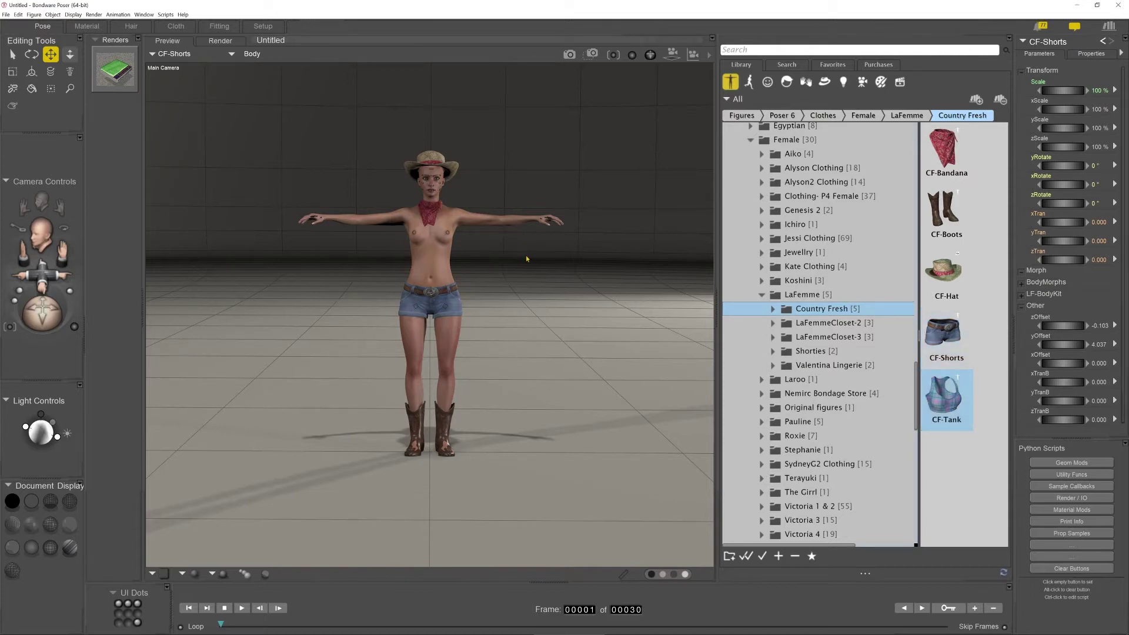
{"action": "left_click", "coordinate": [33, 14]}
{"action": "left_click", "coordinate": [57, 46]}
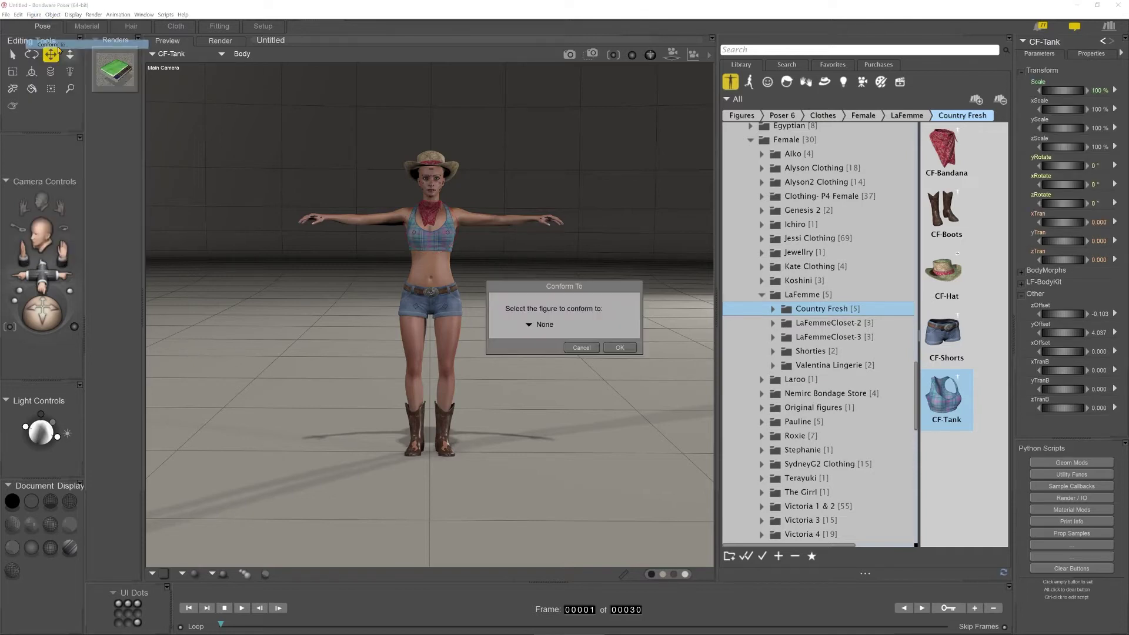
{"action": "left_click", "coordinate": [566, 327]}
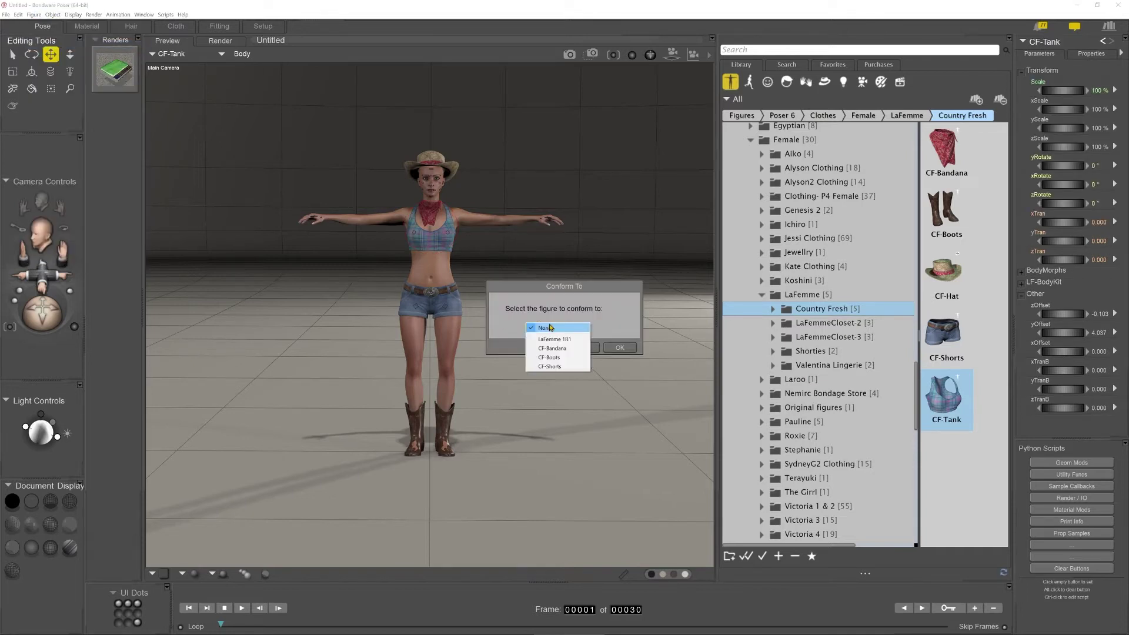
{"action": "left_click", "coordinate": [560, 339]}
{"action": "left_click", "coordinate": [625, 350]}
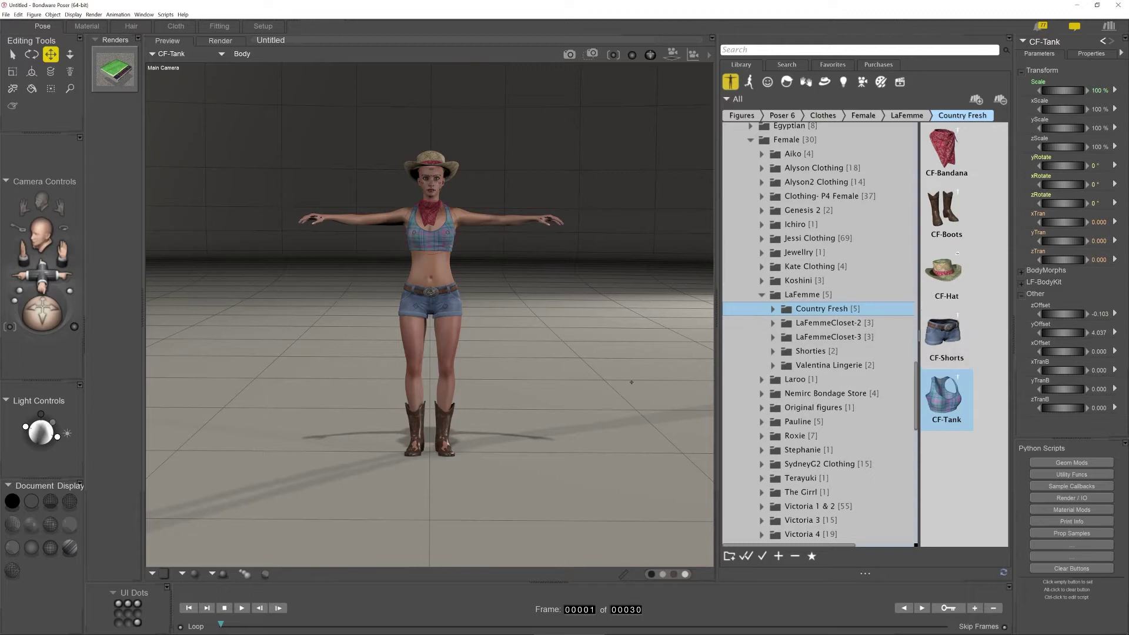
- Apply the LF-Essencial03 pose from the LA FEMME Essencial Poses to the LaFemme 1R1 figure
{"action": "left_click", "coordinate": [751, 84]}
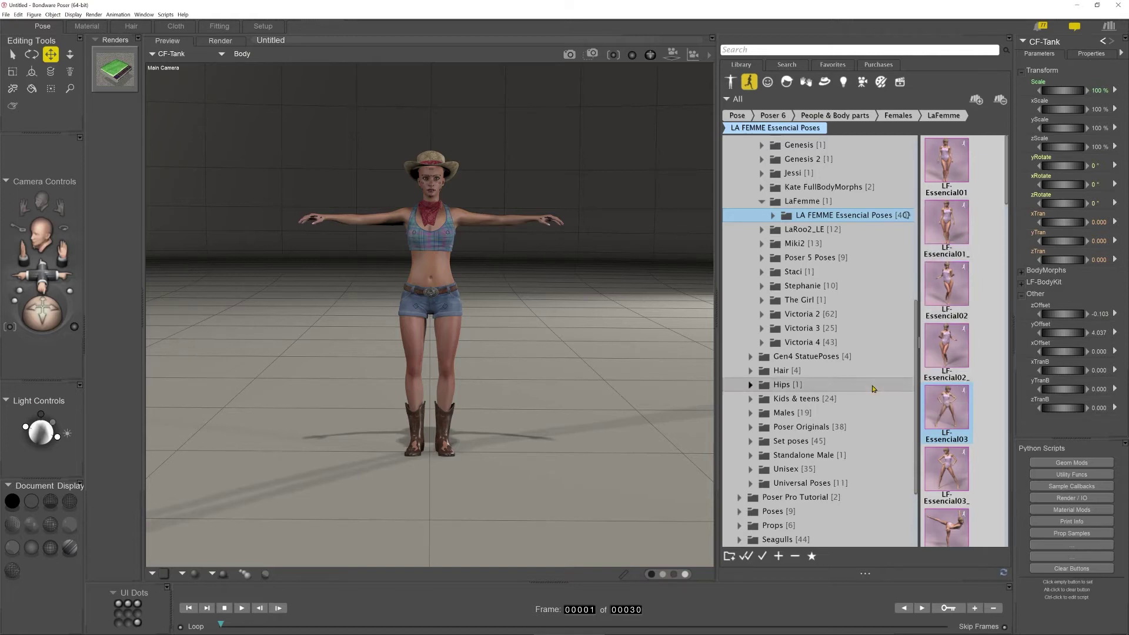
{"action": "left_click", "coordinate": [420, 264]}
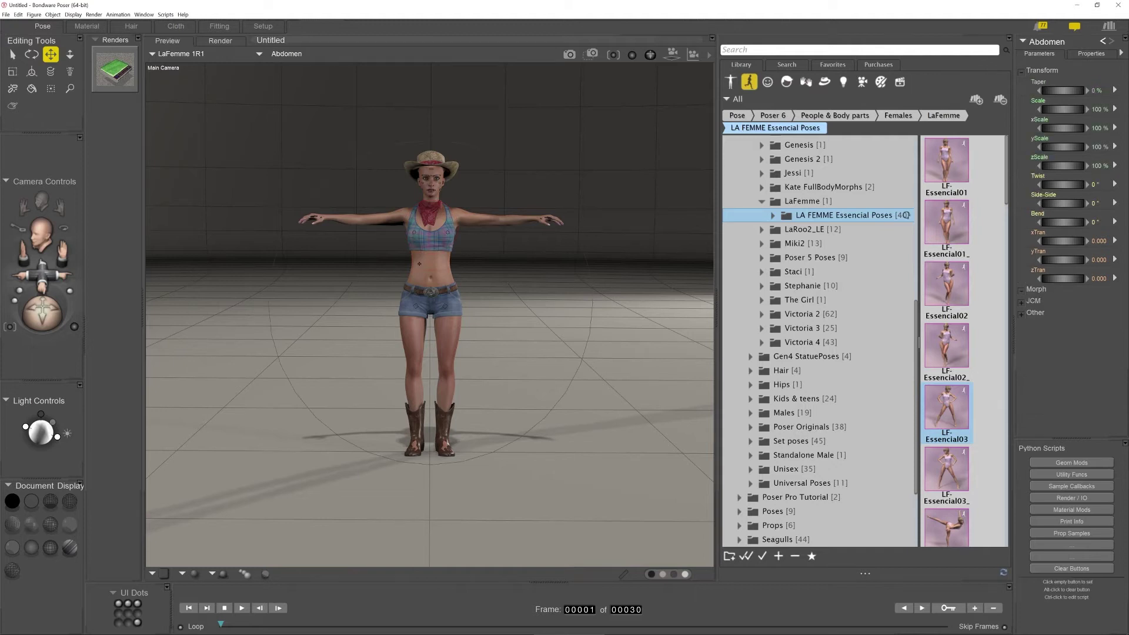
{"action": "double_click", "coordinate": [944, 414]}
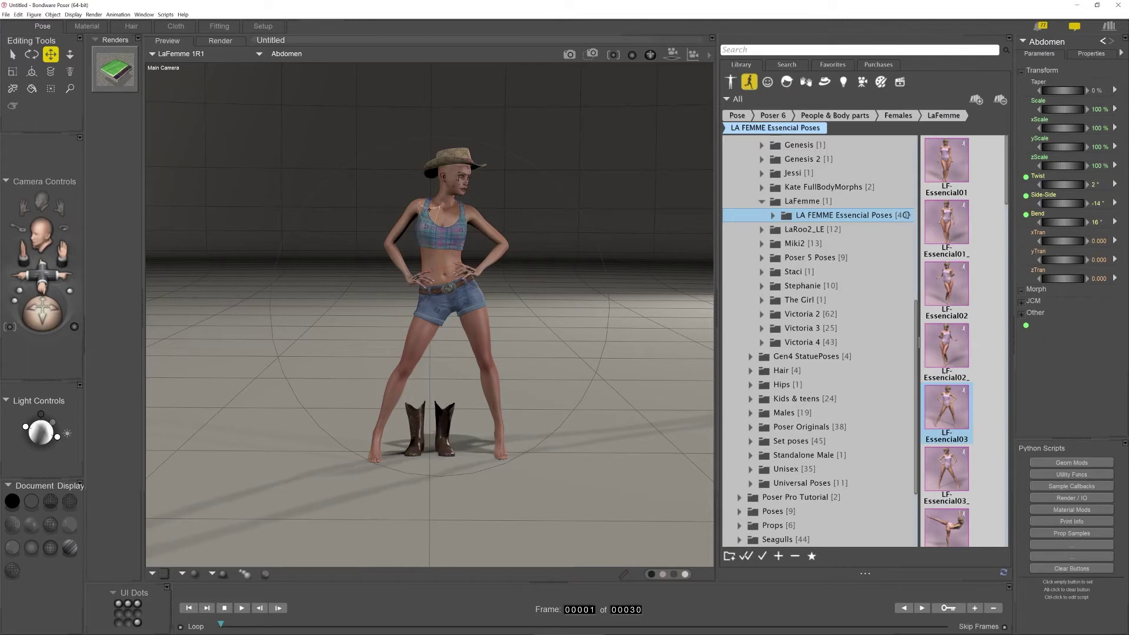
- Conform the CF-Boots to the LaFemme 1R1 figure
{"action": "left_click", "coordinate": [445, 420]}
{"action": "left_click", "coordinate": [35, 15]}
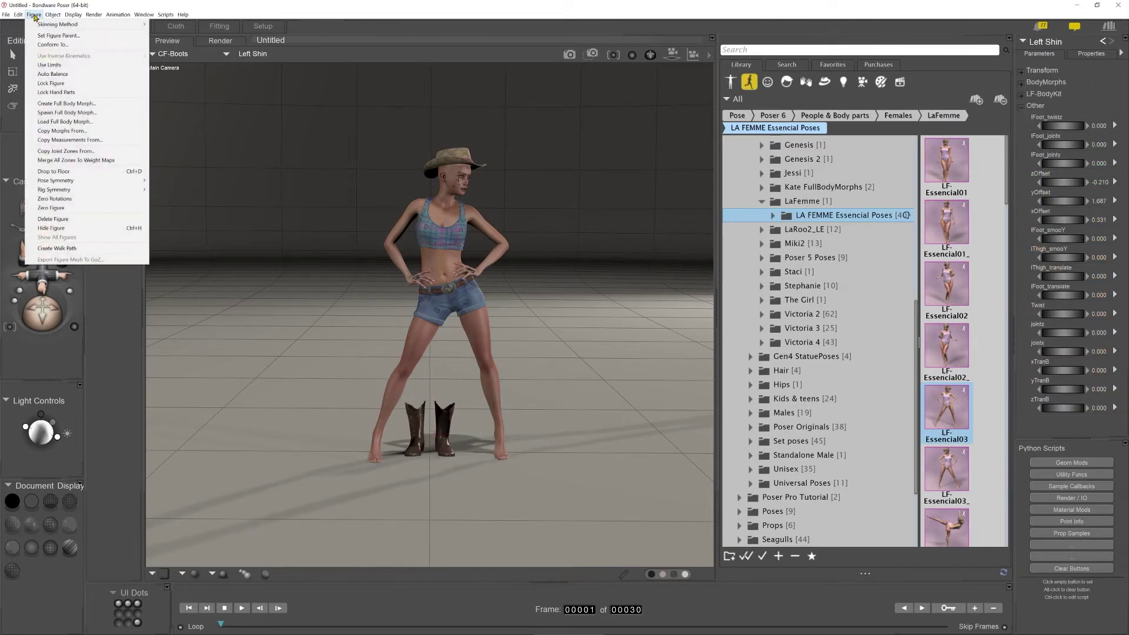
{"action": "left_click", "coordinate": [50, 45]}
{"action": "left_click", "coordinate": [566, 320]}
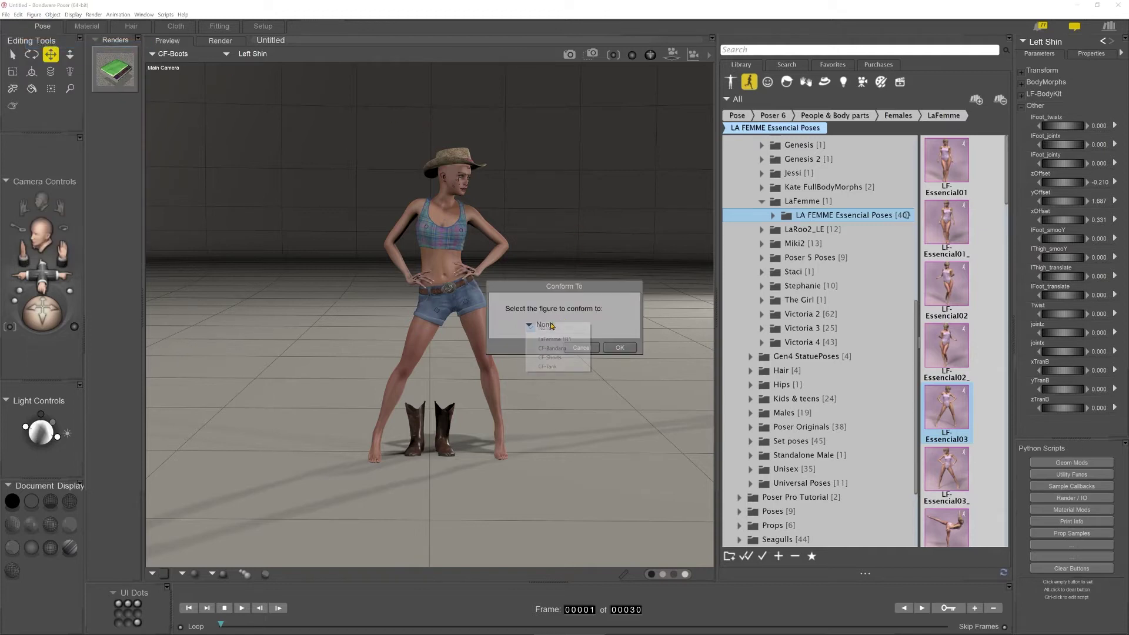
{"action": "left_click", "coordinate": [555, 338]}
{"action": "left_click", "coordinate": [618, 347]}
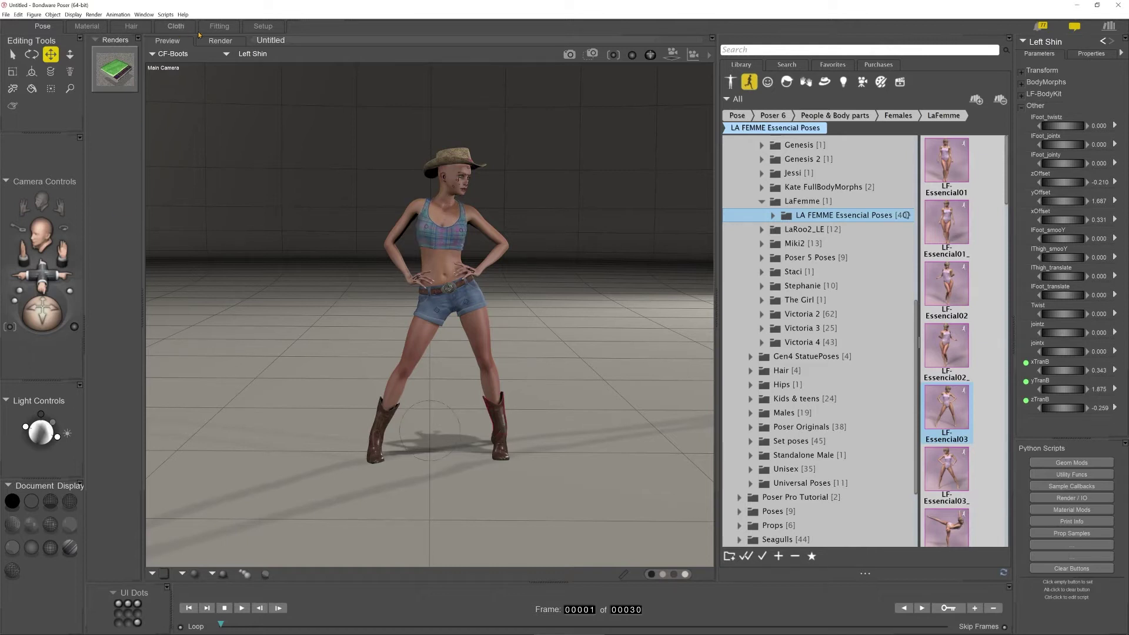
- Select the CF-Bandana figure and conform it to LaFemme 1R1
{"action": "left_click", "coordinate": [172, 53]}
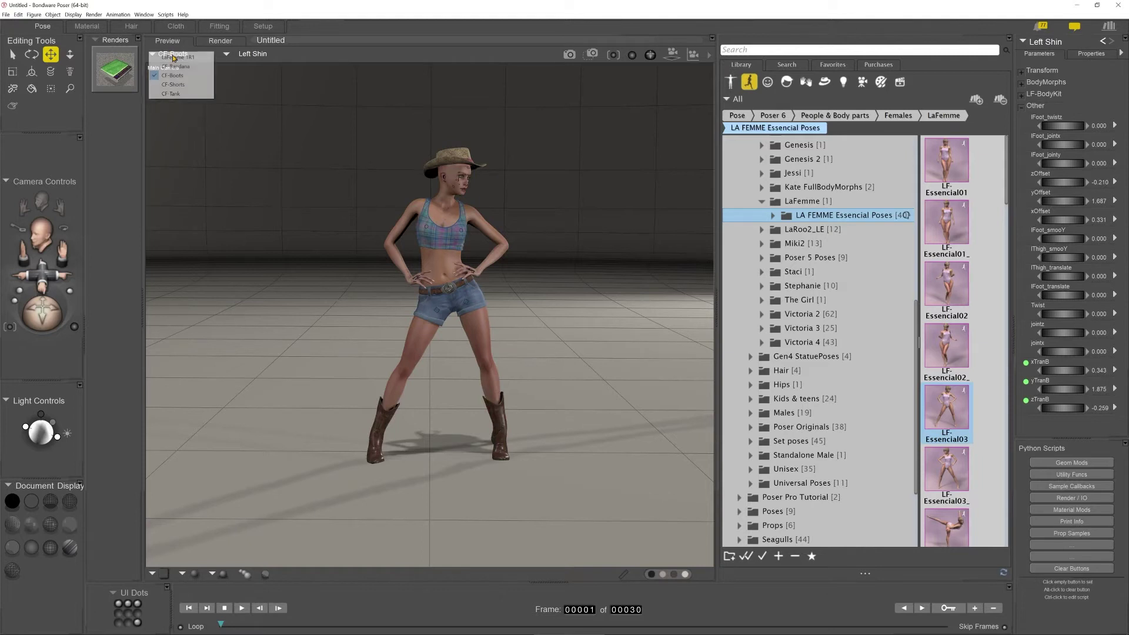
{"action": "left_click", "coordinate": [186, 70]}
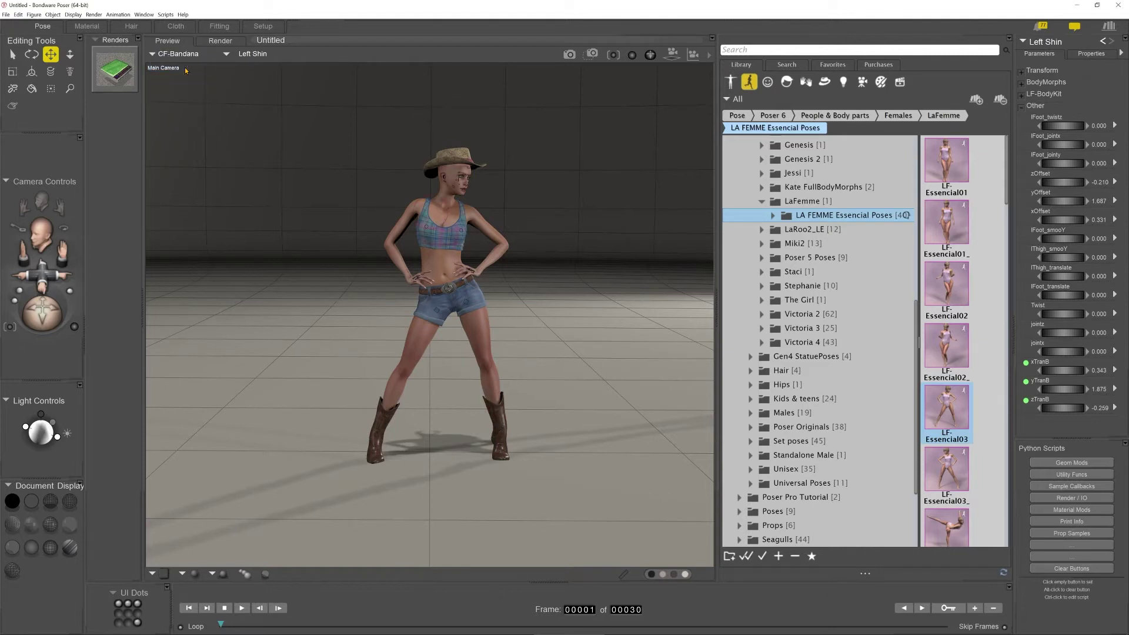
{"action": "left_click", "coordinate": [34, 16]}
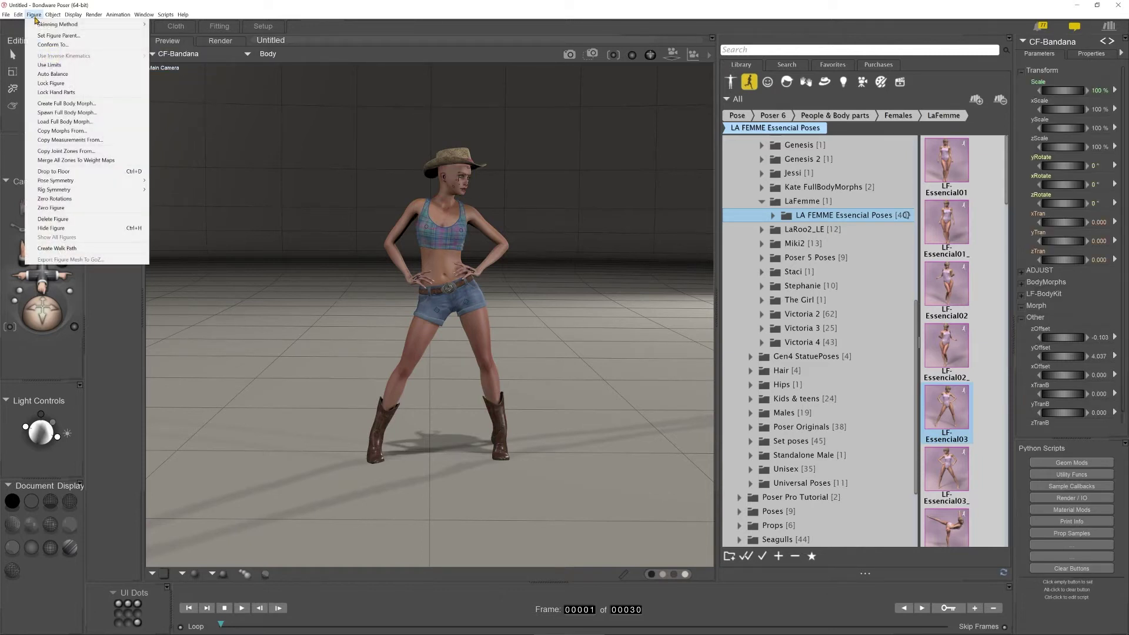
{"action": "left_click", "coordinate": [53, 44]}
{"action": "left_click", "coordinate": [549, 326]}
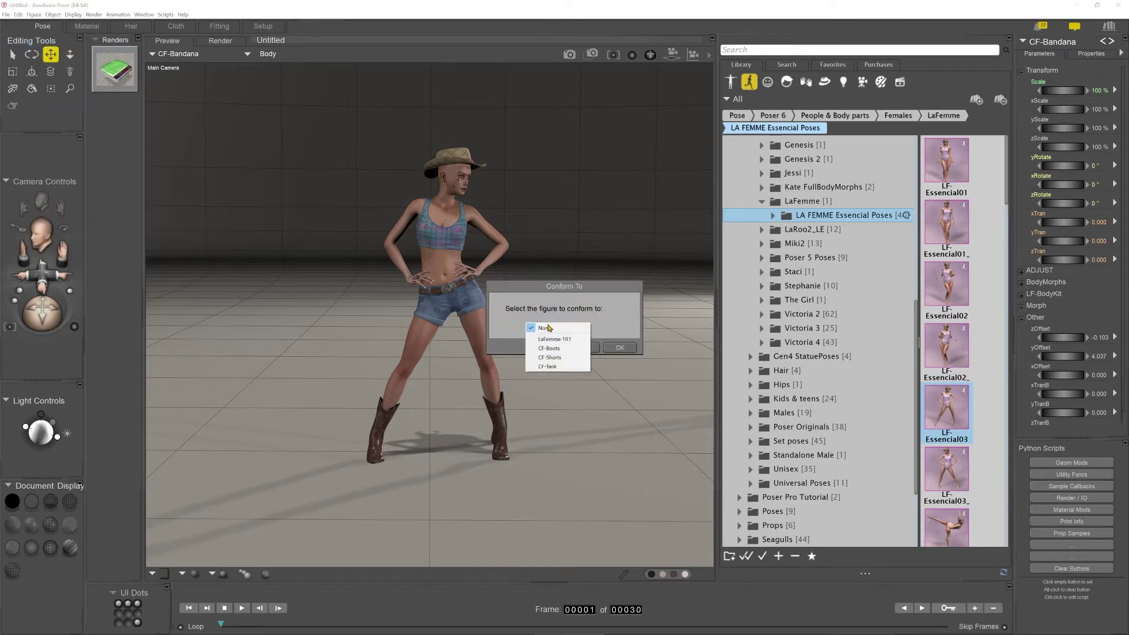
{"action": "left_click", "coordinate": [546, 334]}
{"action": "left_click", "coordinate": [619, 348]}
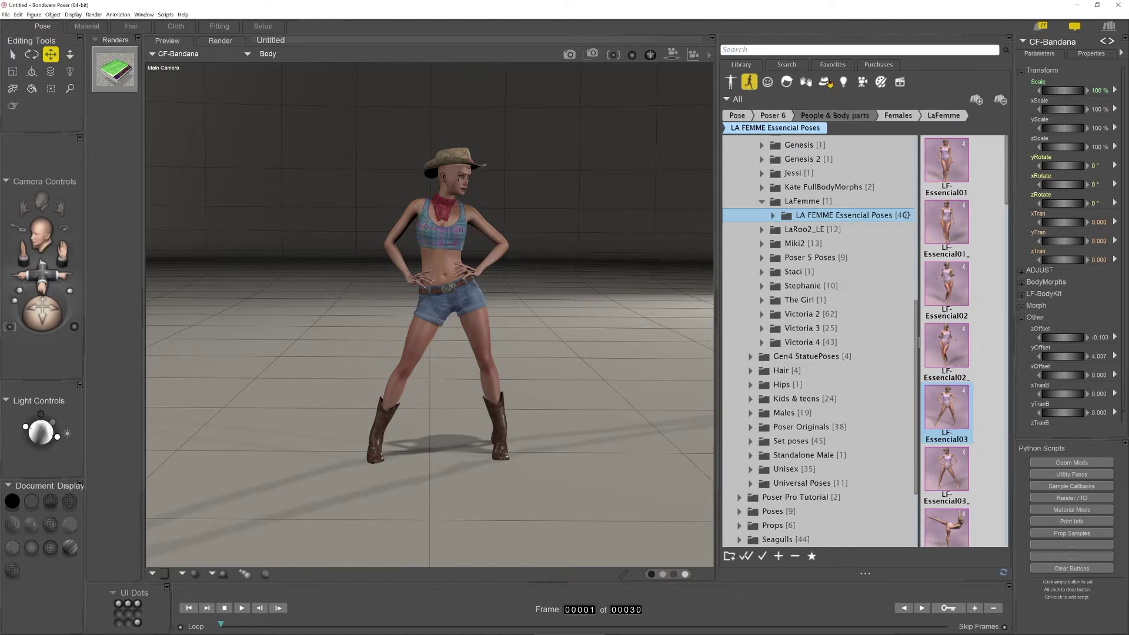
- Add the Xylia hair from Poser 6's Female Hair, Plaits and plaids collection to the figure
{"action": "left_click", "coordinate": [787, 82]}
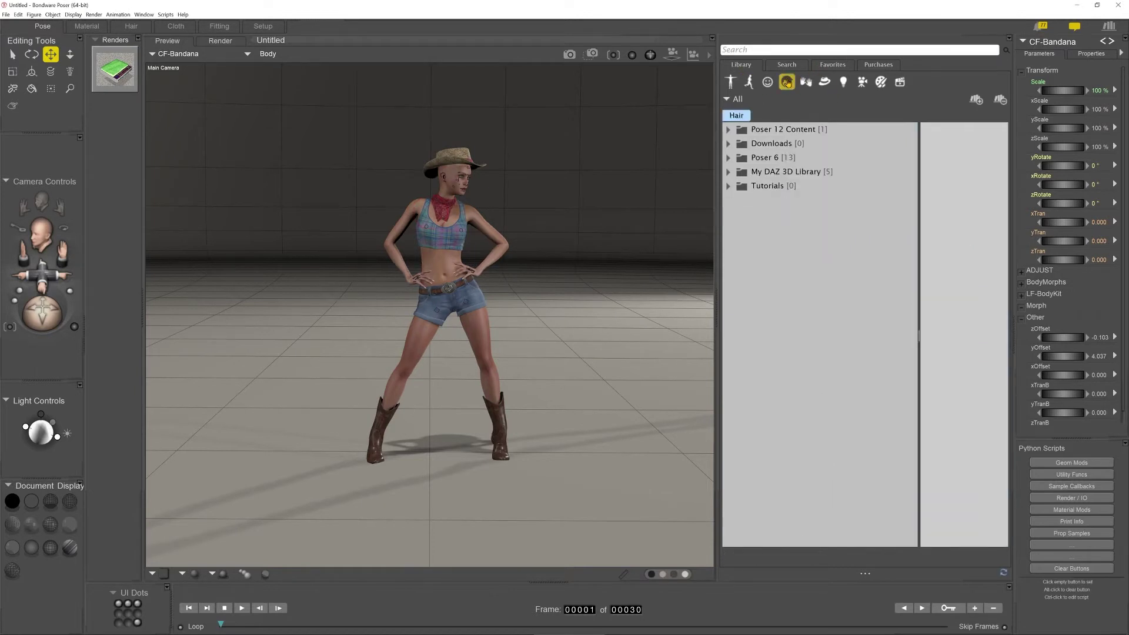
{"action": "left_click", "coordinate": [764, 158]}
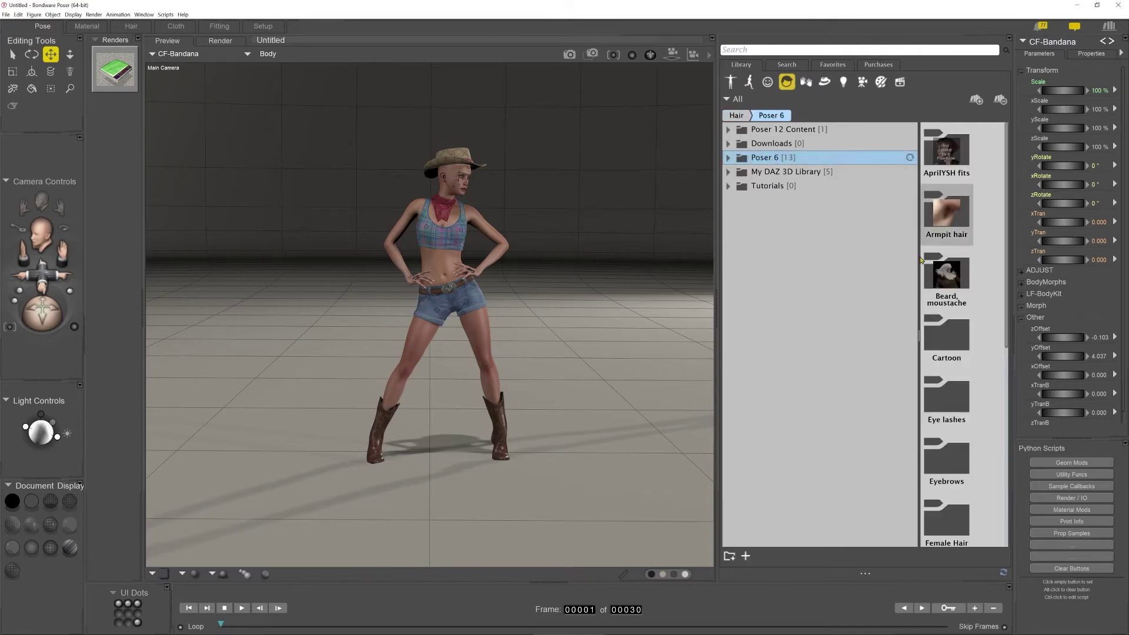
{"action": "left_click", "coordinate": [960, 509]}
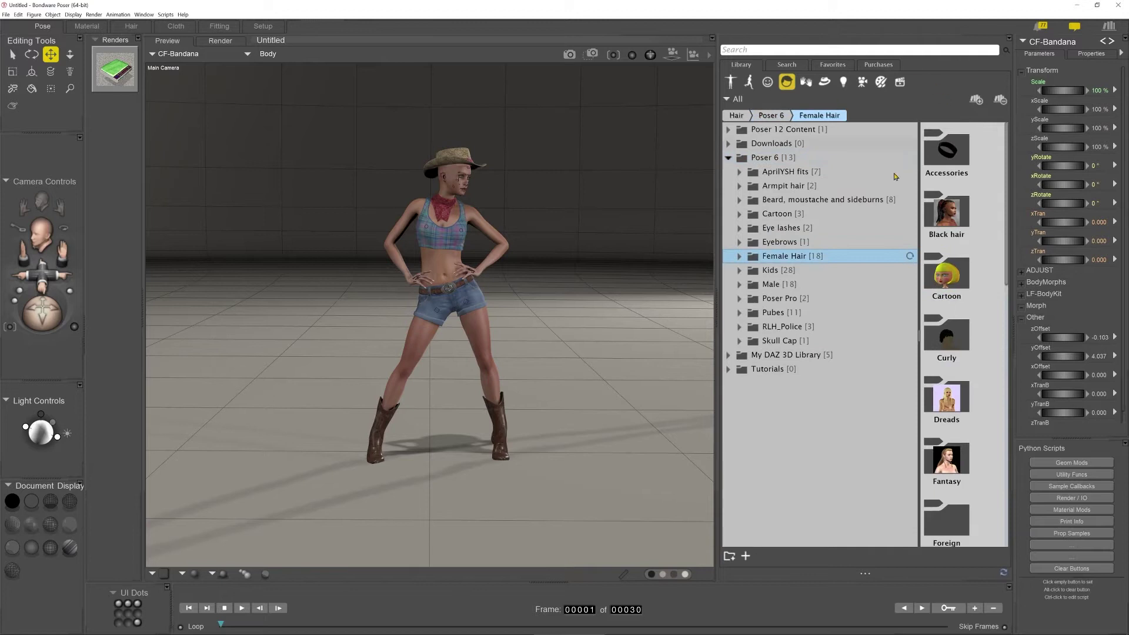
{"action": "scroll", "coordinate": [943, 364], "scroll_direction": "down", "scroll_amount": 2}
{"action": "scroll", "coordinate": [943, 364], "scroll_direction": "down", "scroll_amount": 6}
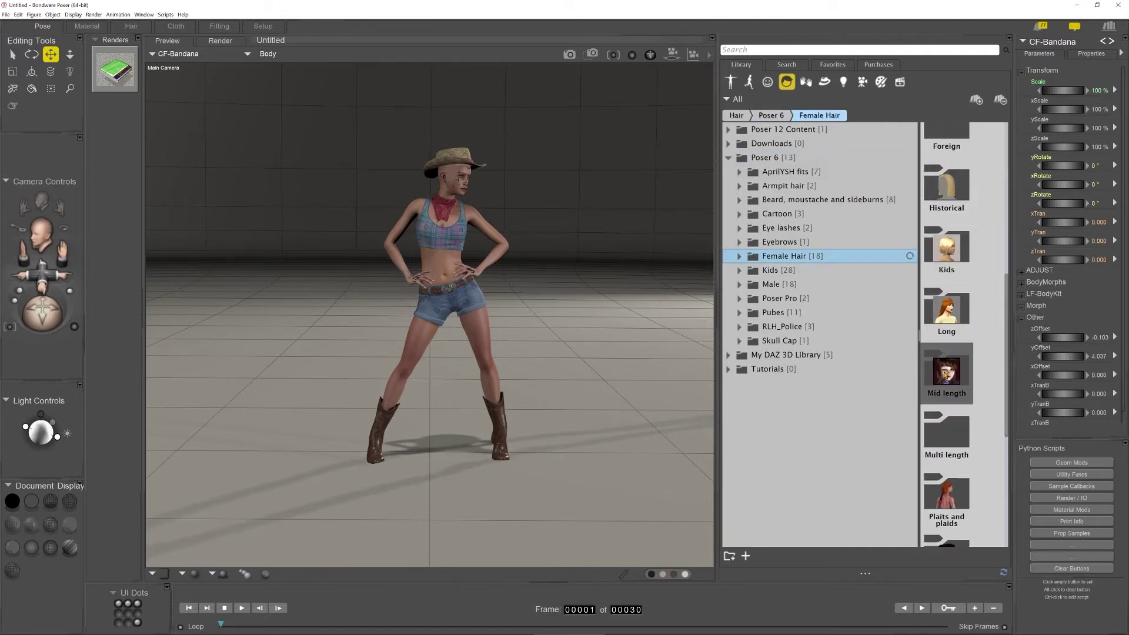
{"action": "left_click", "coordinate": [958, 479]}
{"action": "left_click", "coordinate": [951, 152]}
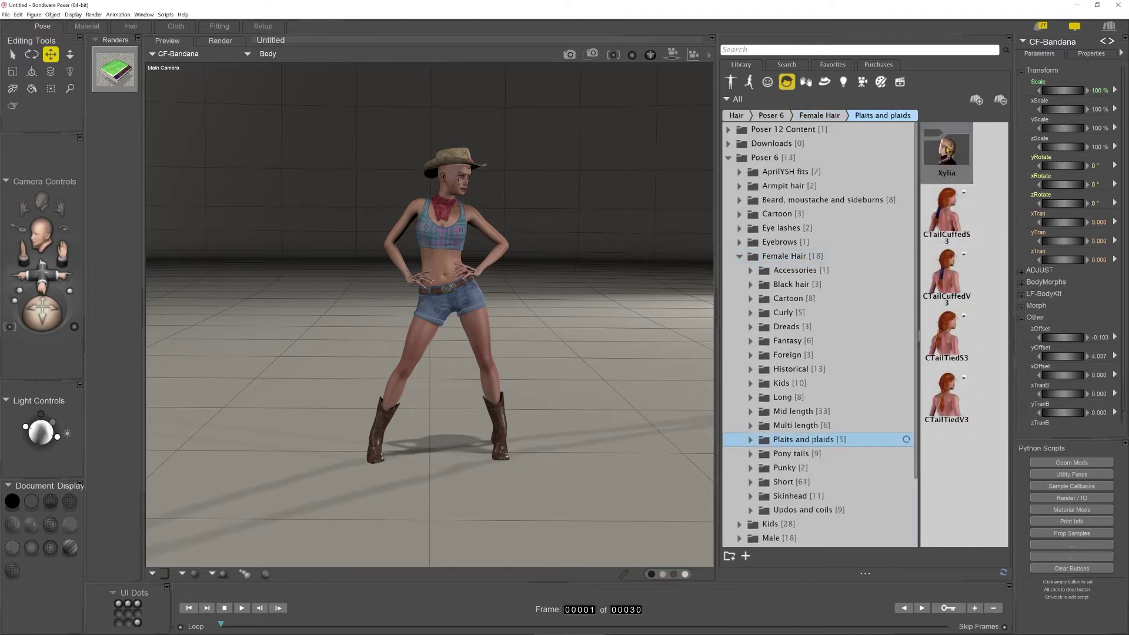
{"action": "double_click", "coordinate": [947, 150]}
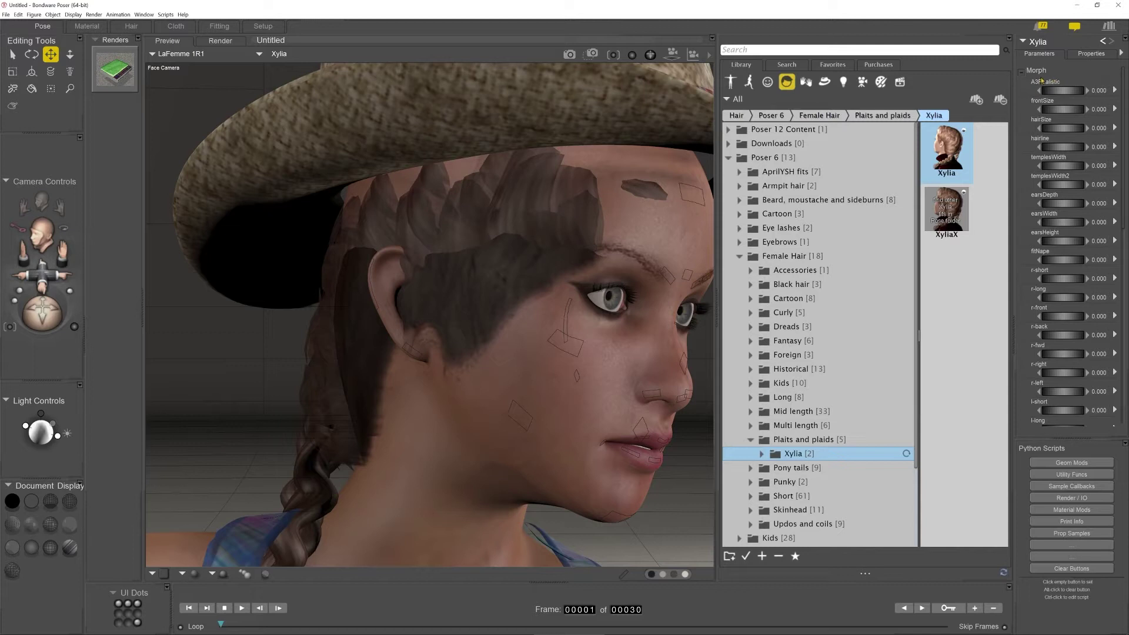
- Slightly enlarge the Xylia hair's overall scale to cover the scalp beneath the hat
{"action": "left_click", "coordinate": [1022, 72]}
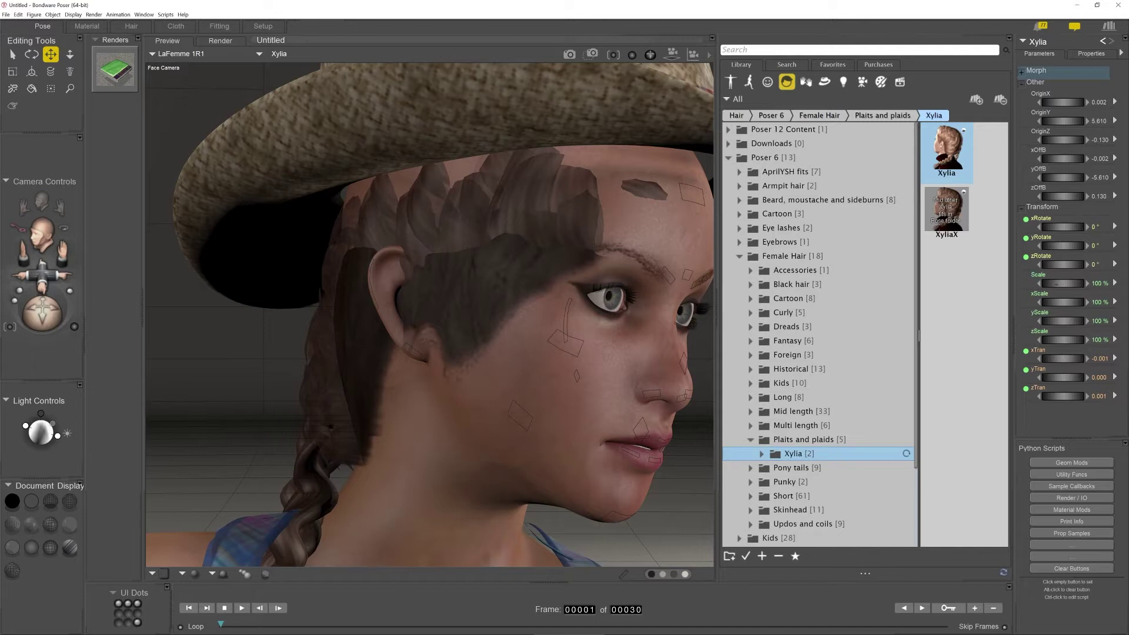
{"action": "left_click", "coordinate": [1059, 283]}
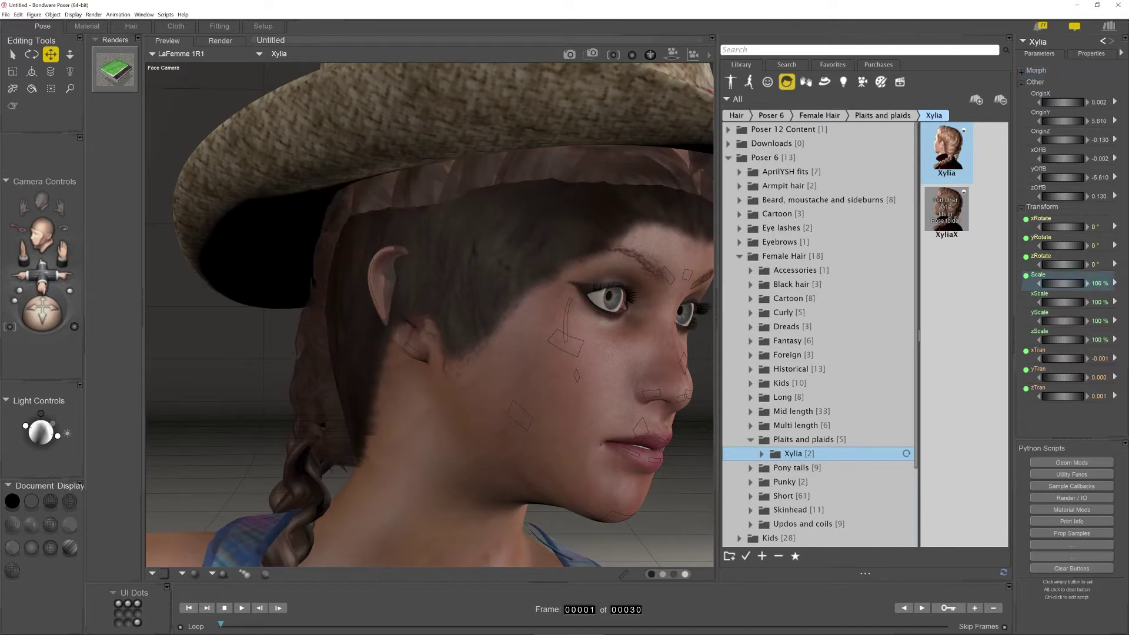
- Scale the Xylia hair to 110 %, then shift its y translation to about 0.086 and its z translation to about -0.042
{"action": "left_click_drag", "start_coordinate": [1060, 284], "coordinate": [1065, 283]}
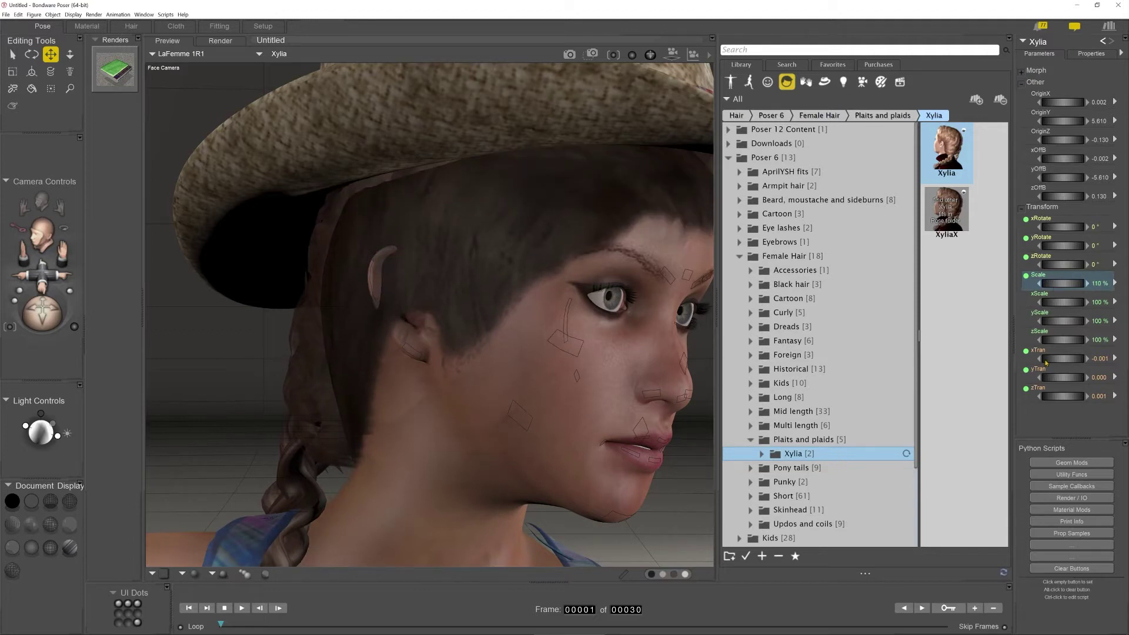
{"action": "left_click_drag", "start_coordinate": [1057, 381], "coordinate": [1065, 382]}
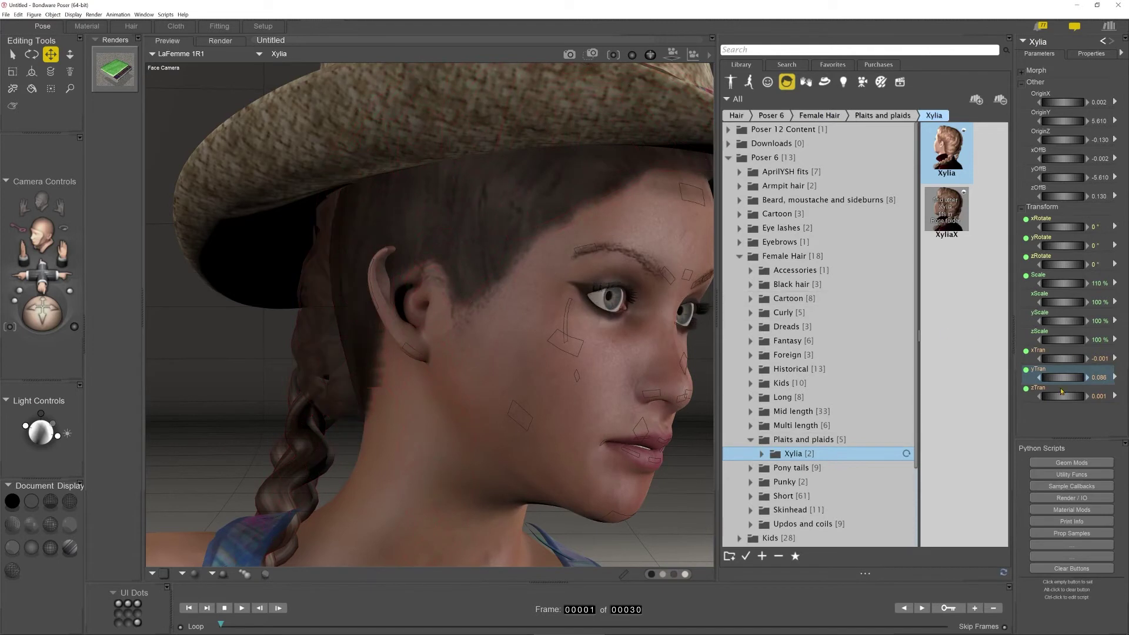
{"action": "left_click_drag", "start_coordinate": [1061, 396], "coordinate": [1036, 396]}
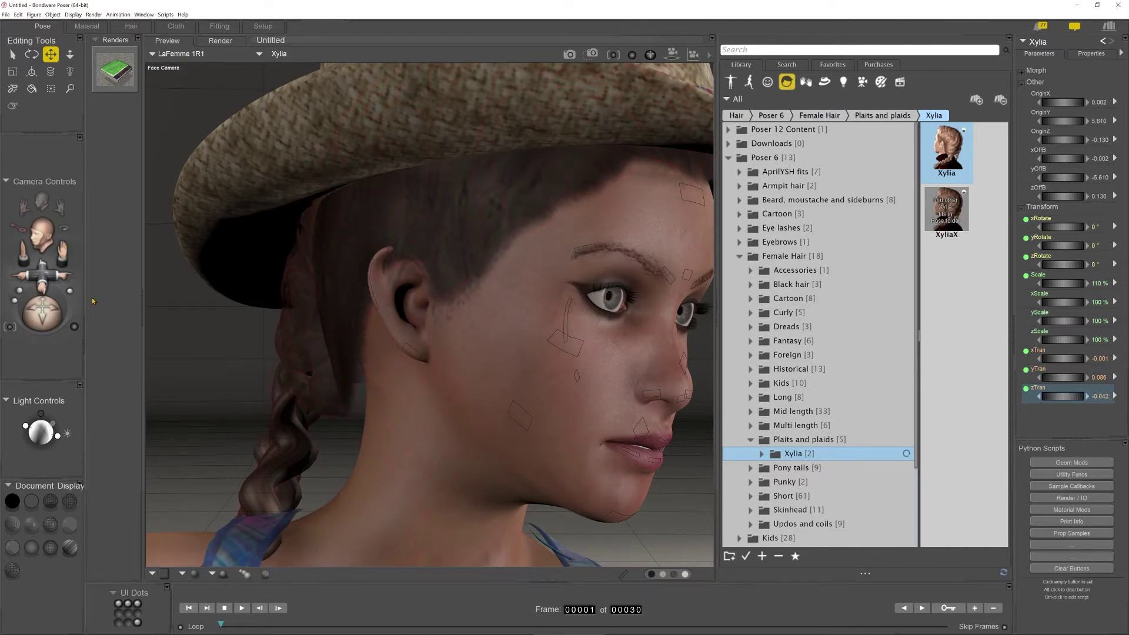
- Switch the view to the Main Camera and restore the LaFemme 1R1 figure to its default pose
{"action": "right_click", "coordinate": [173, 75]}
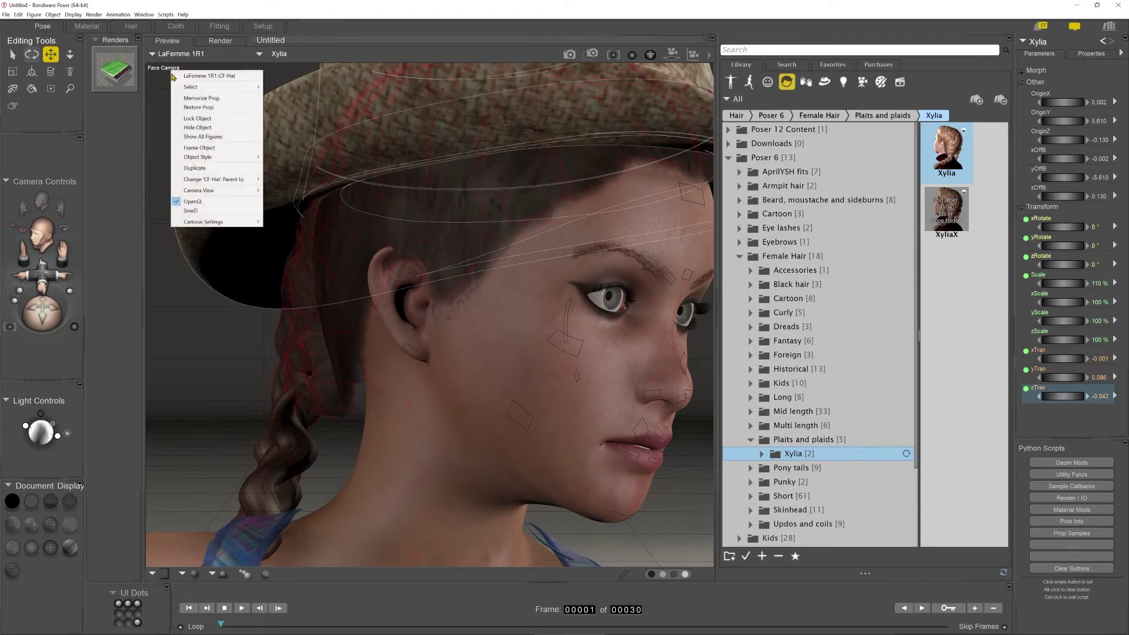
{"action": "mouse_move", "coordinate": [238, 190]}
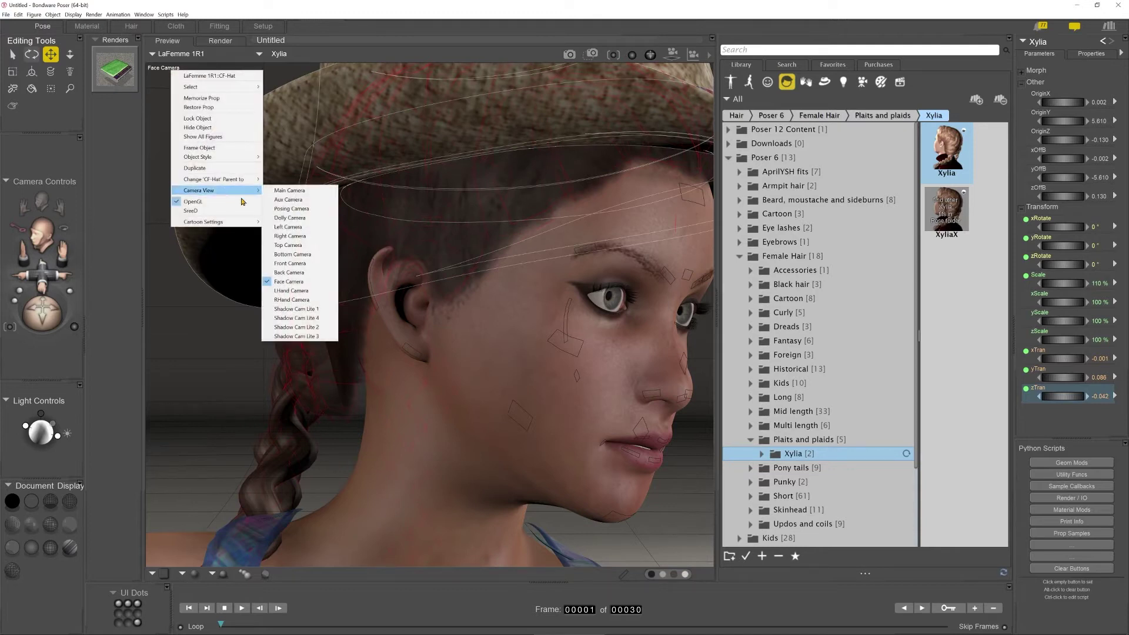
{"action": "left_click", "coordinate": [310, 191]}
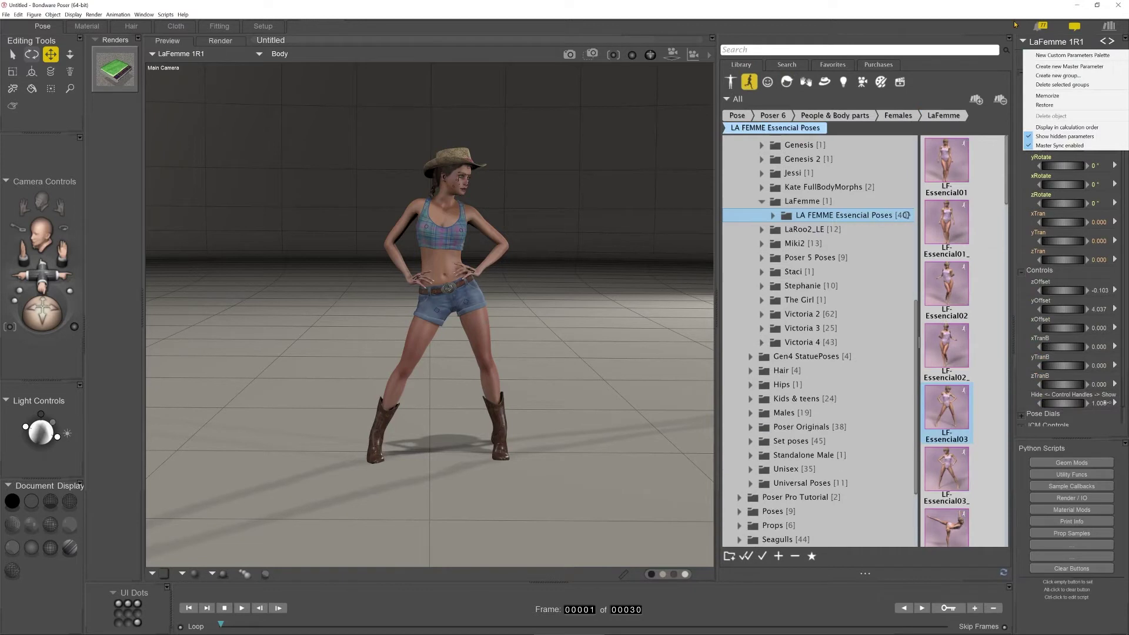
{"action": "left_click", "coordinate": [1045, 105]}
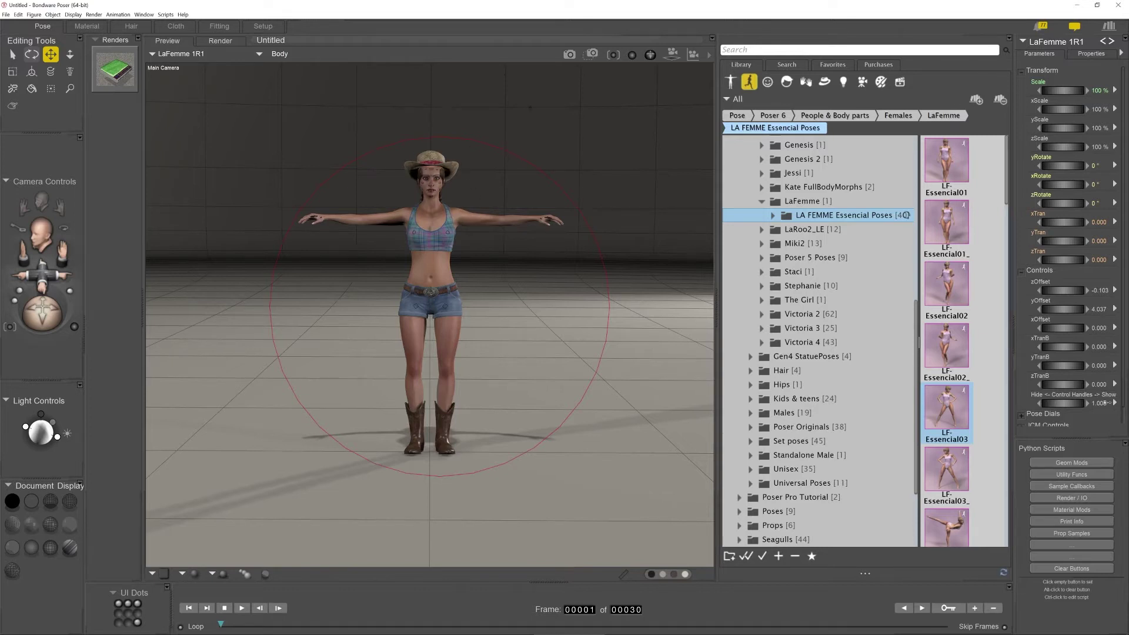
- Open the Clothes & Accessories folder of the Poser 6 props library
{"action": "left_click", "coordinate": [825, 81]}
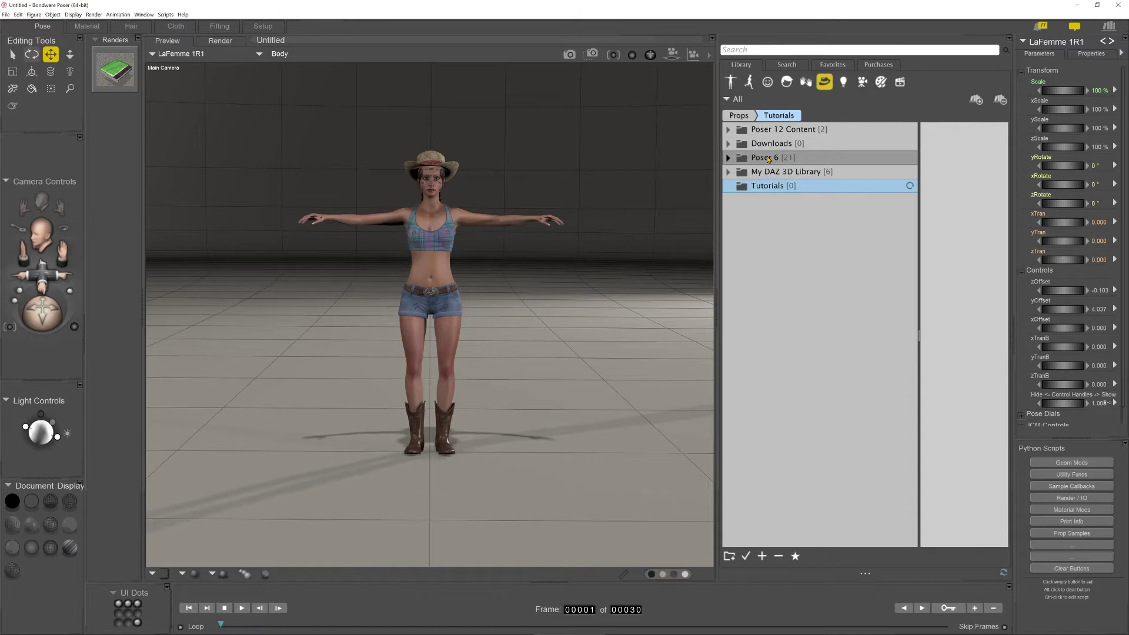
{"action": "left_click", "coordinate": [729, 160]}
{"action": "scroll", "coordinate": [946, 276], "scroll_direction": "down", "scroll_amount": 5}
{"action": "scroll", "coordinate": [947, 329], "scroll_direction": "up", "scroll_amount": 3}
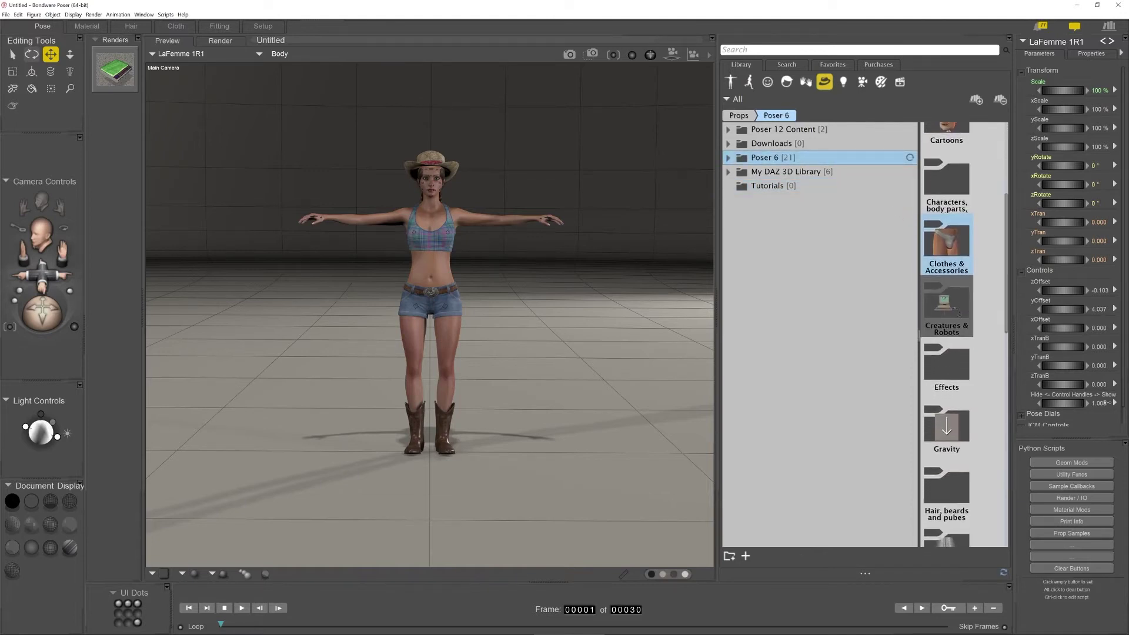
{"action": "scroll", "coordinate": [952, 360], "scroll_direction": "down", "scroll_amount": 2}
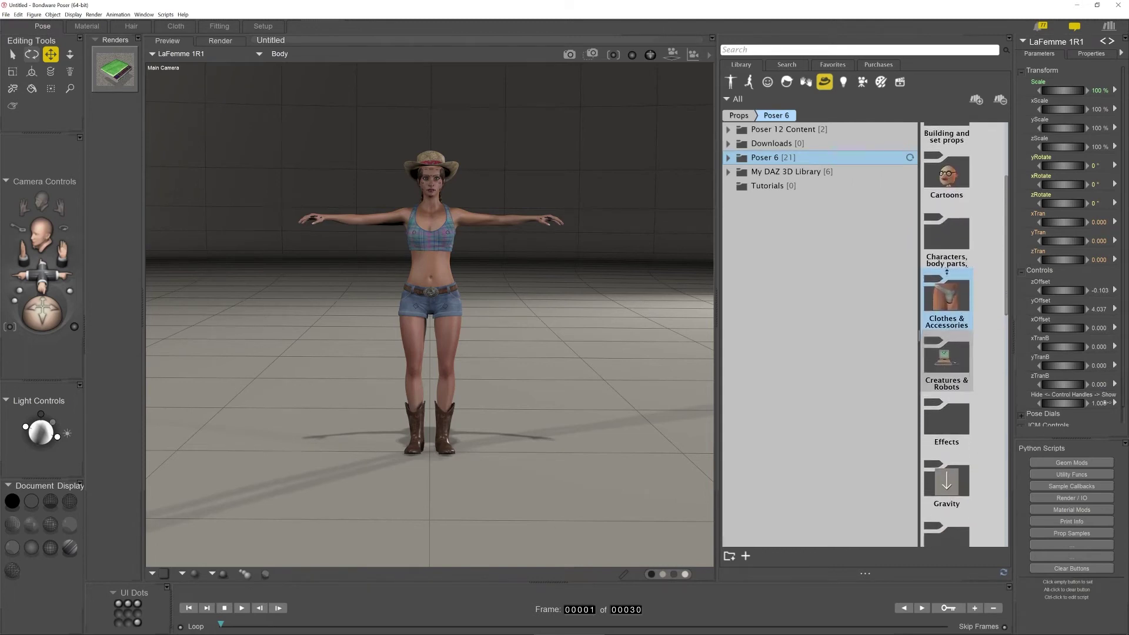
{"action": "right_click", "coordinate": [952, 309]}
{"action": "left_click", "coordinate": [870, 308]}
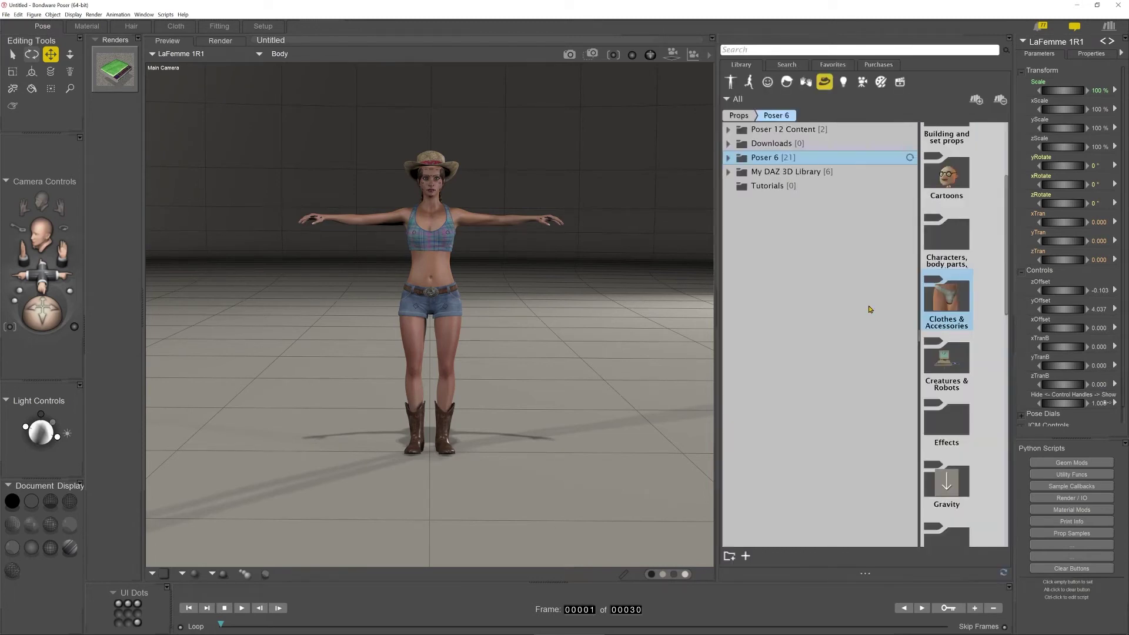
{"action": "double_click", "coordinate": [948, 301]}
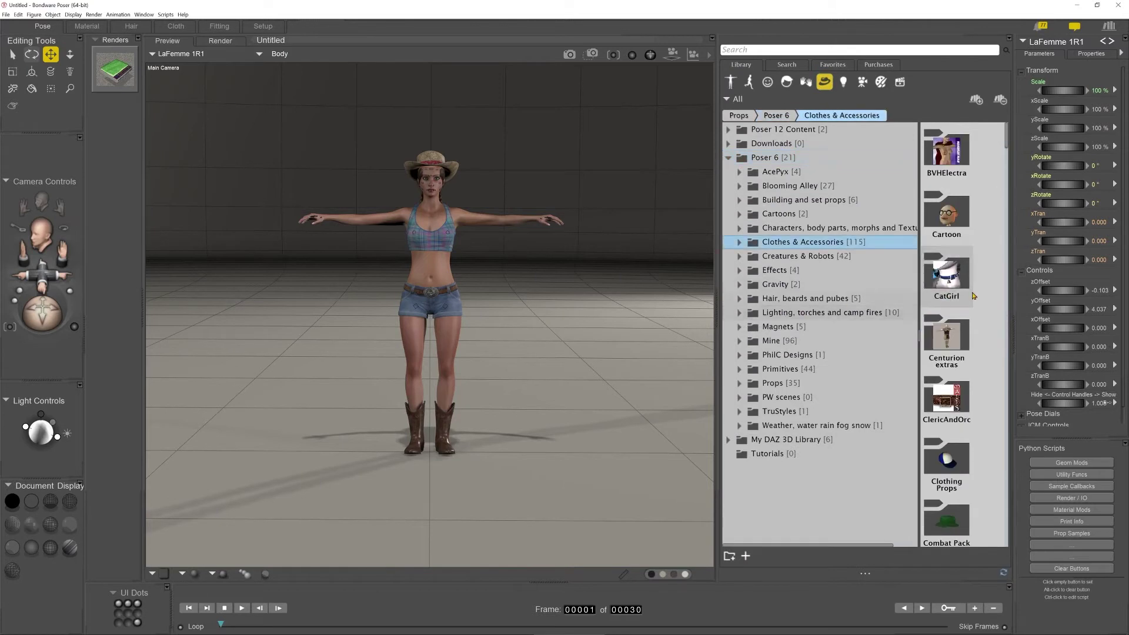
- Add the B25CSword prop from the Female, V4, Centurion folder and place it at the figure's right hand
{"action": "scroll", "coordinate": [965, 294], "scroll_direction": "down", "scroll_amount": 10}
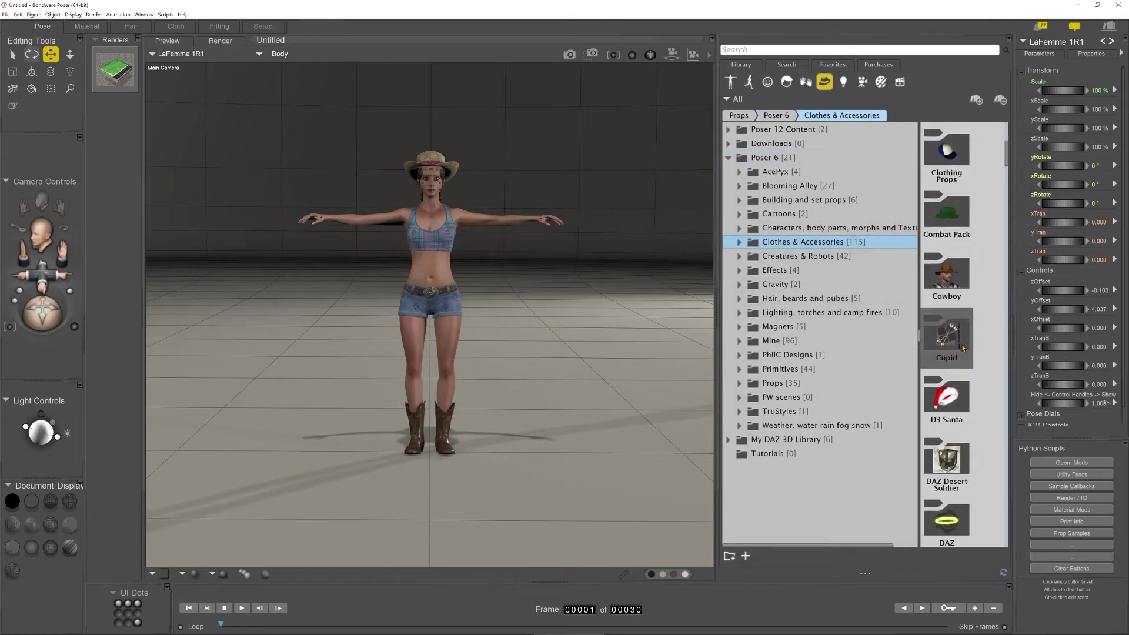
{"action": "scroll", "coordinate": [962, 351], "scroll_direction": "down", "scroll_amount": 5}
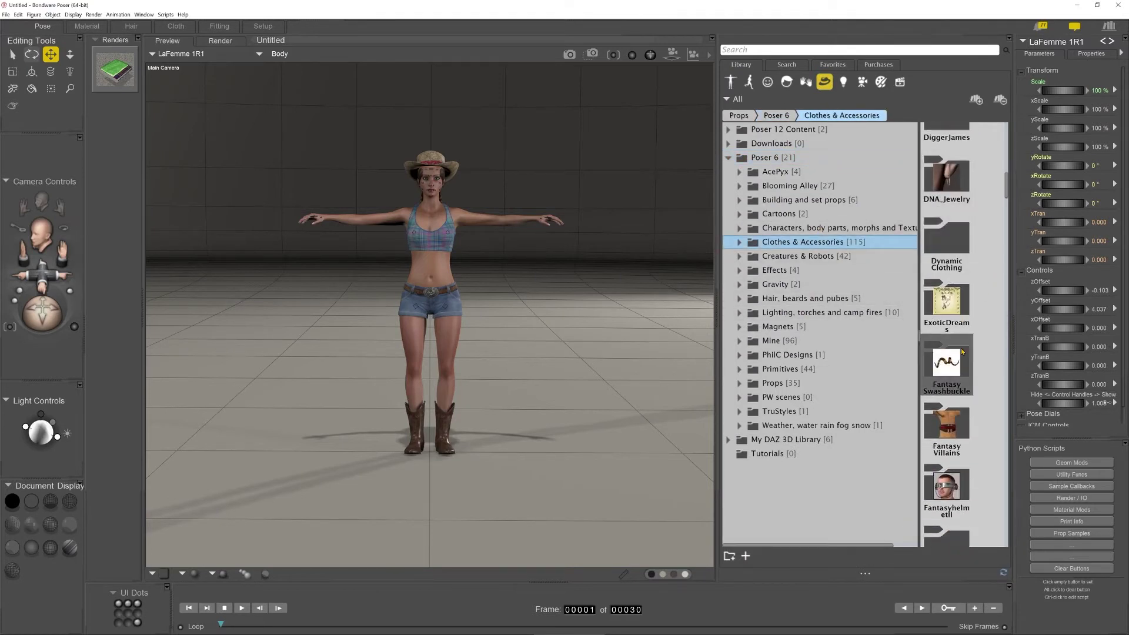
{"action": "scroll", "coordinate": [954, 406], "scroll_direction": "down", "scroll_amount": 3}
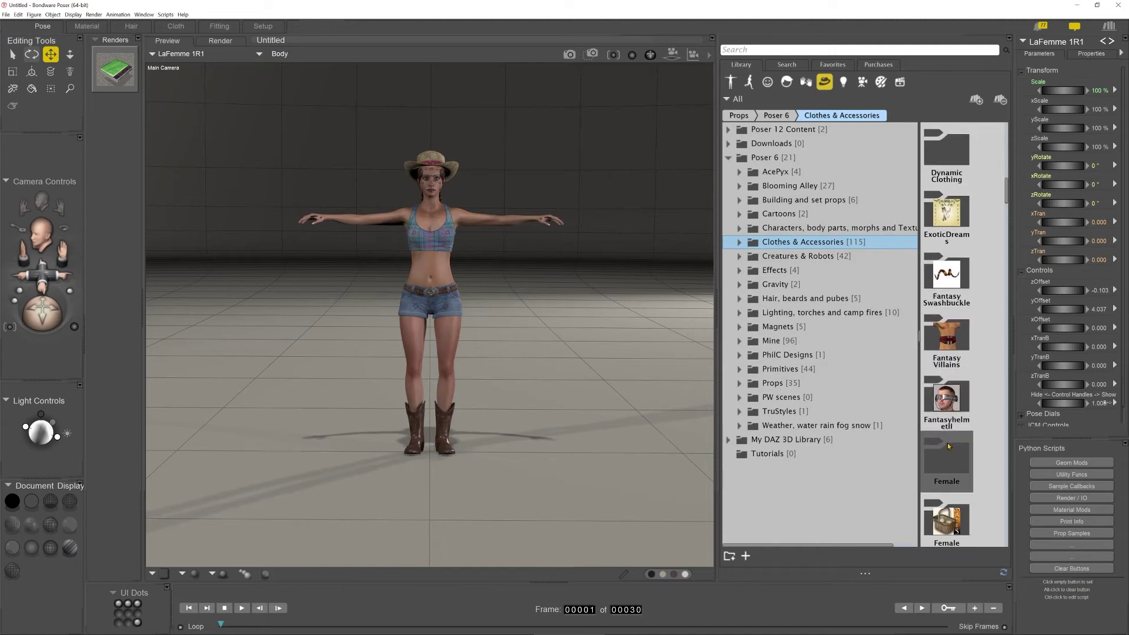
{"action": "left_click", "coordinate": [954, 421]}
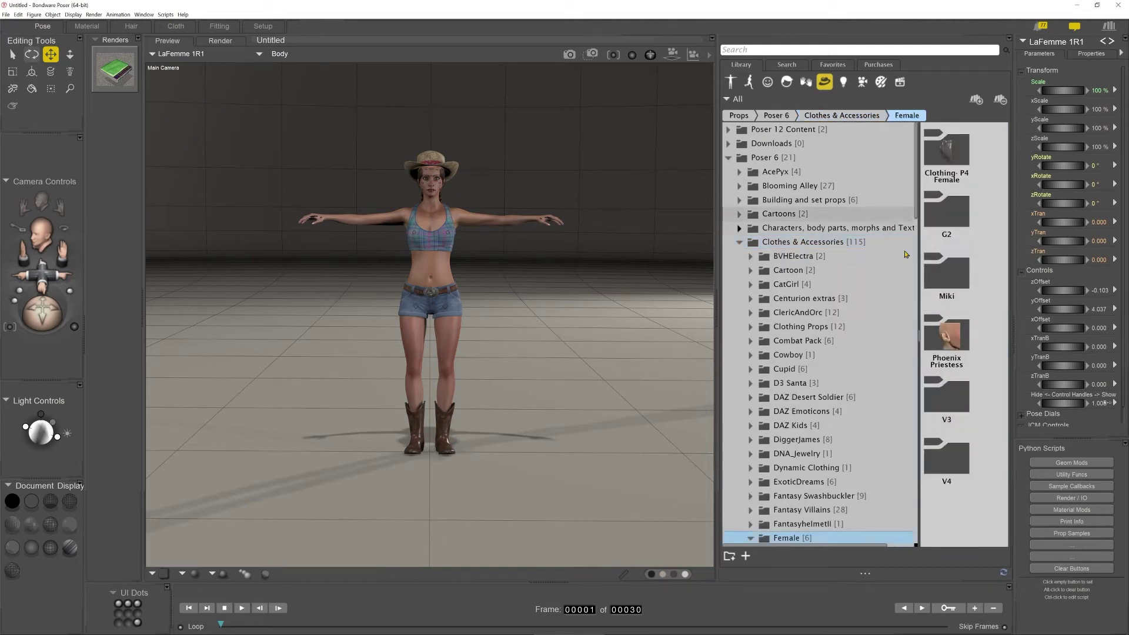
{"action": "left_click", "coordinate": [953, 462]}
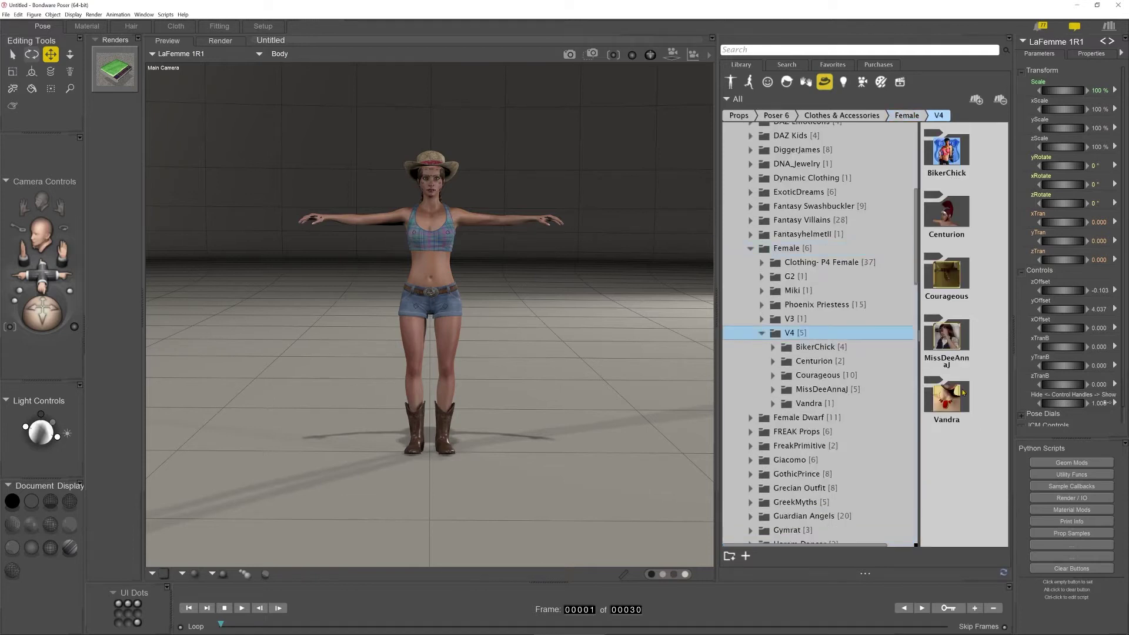
{"action": "left_click", "coordinate": [951, 219]}
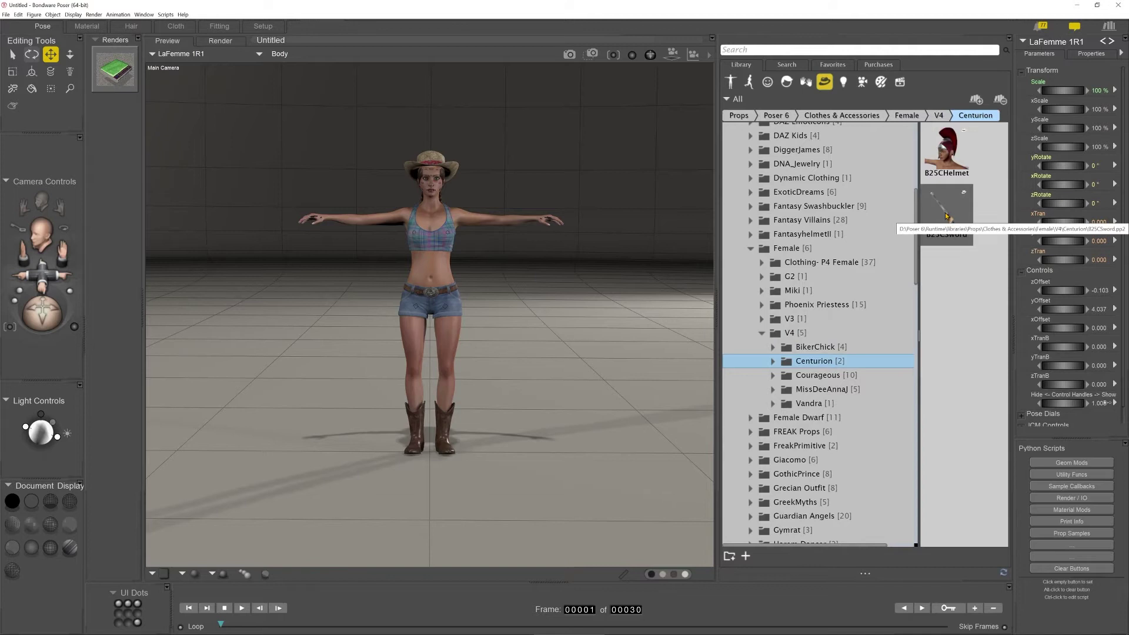
{"action": "left_click", "coordinate": [947, 216]}
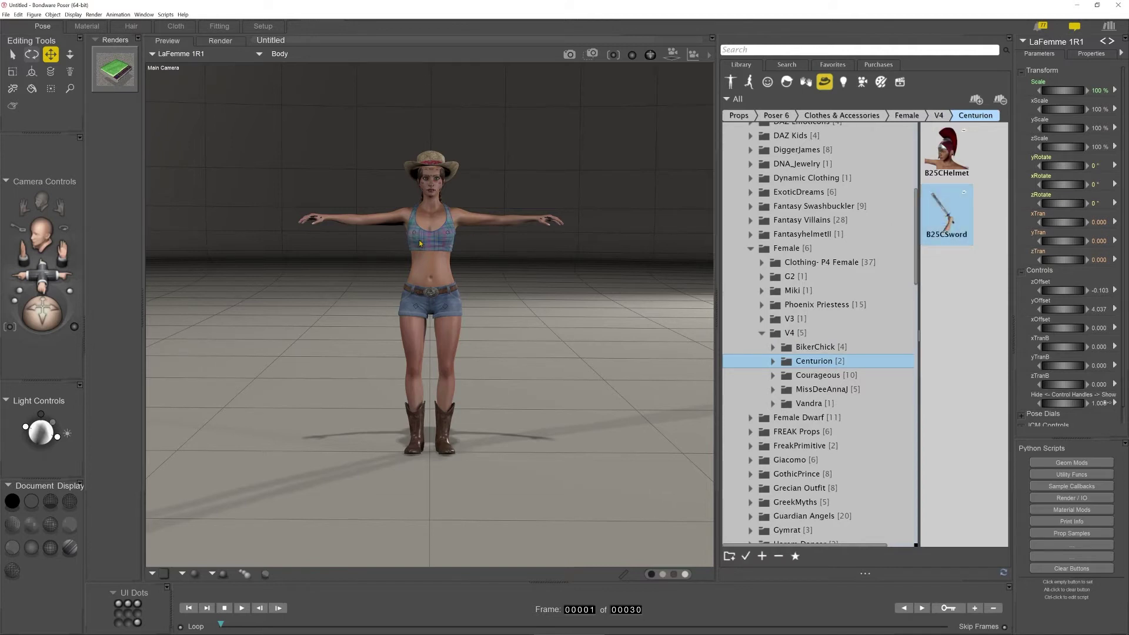
{"action": "left_click_drag", "start_coordinate": [323, 220], "coordinate": [315, 219]}
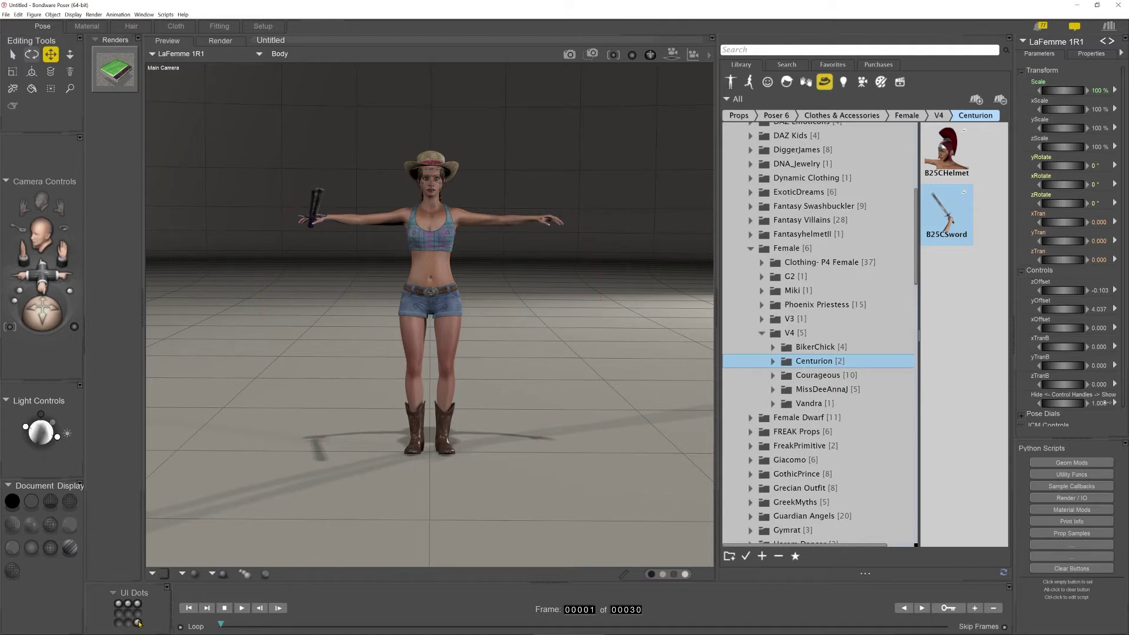
- Open and enlarge the Hierarchy Editor and look for the sword prop among LaFemme 1R1's body parts
{"action": "key", "text": "ctrl+shift+e"}
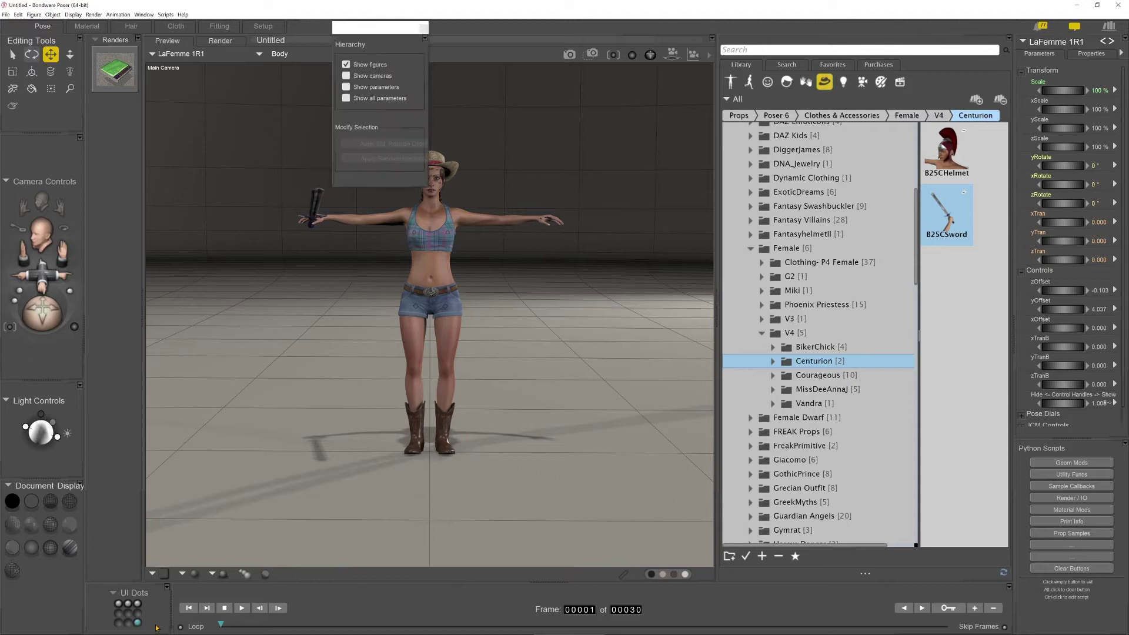
{"action": "left_click_drag", "start_coordinate": [363, 26], "coordinate": [150, 27]}
{"action": "left_click_drag", "start_coordinate": [214, 192], "coordinate": [923, 540]}
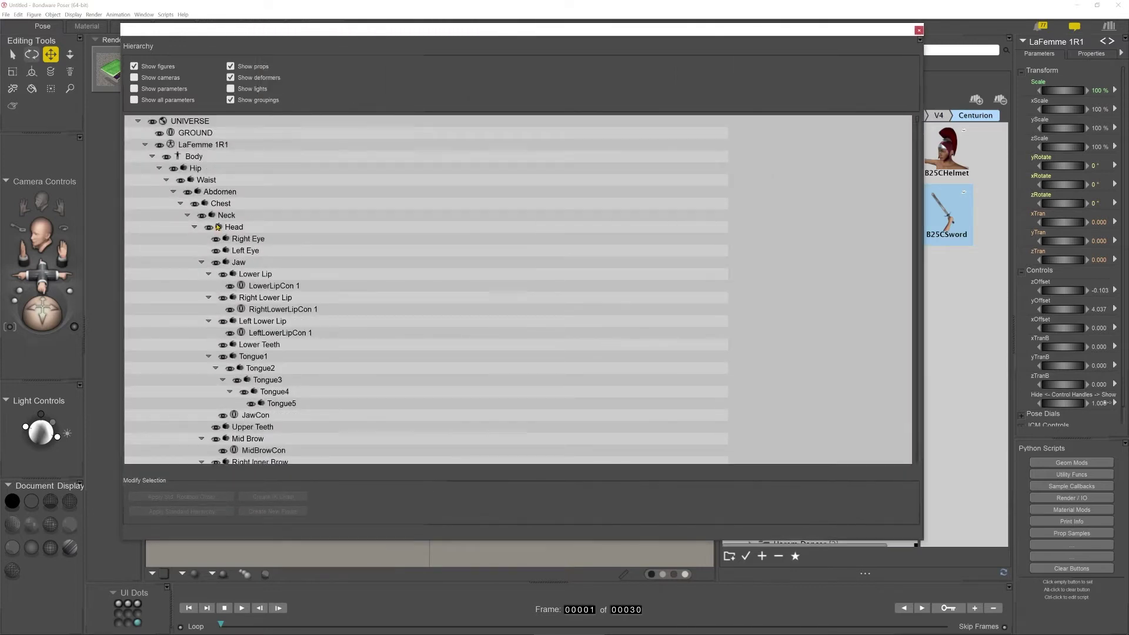
{"action": "left_click", "coordinate": [266, 299]}
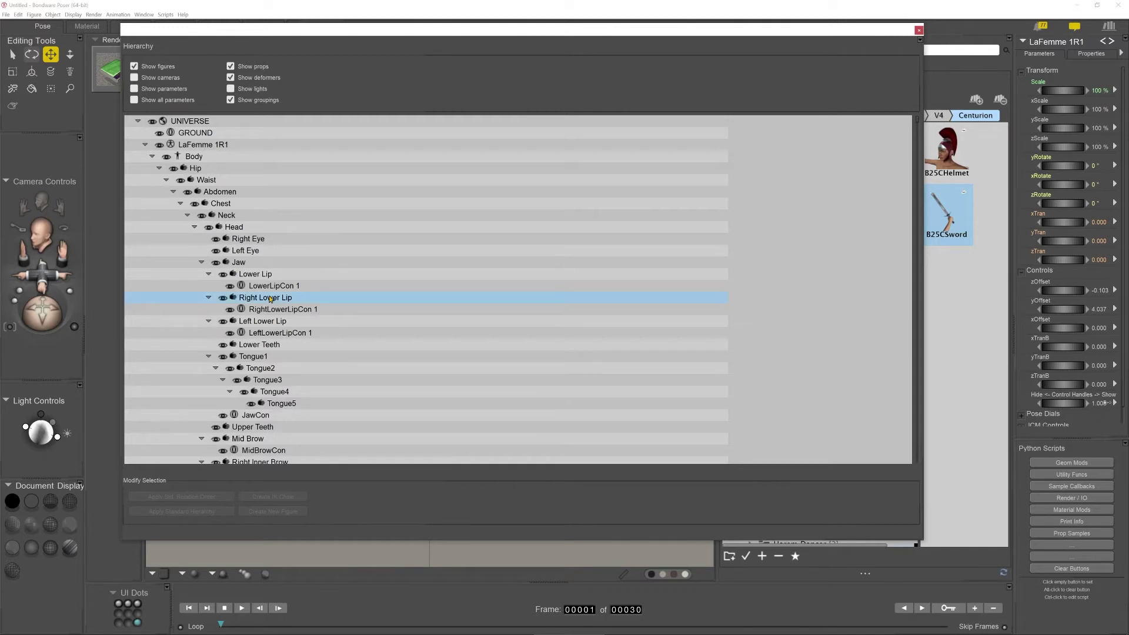
{"action": "scroll", "coordinate": [276, 329], "scroll_direction": "down", "scroll_amount": 11}
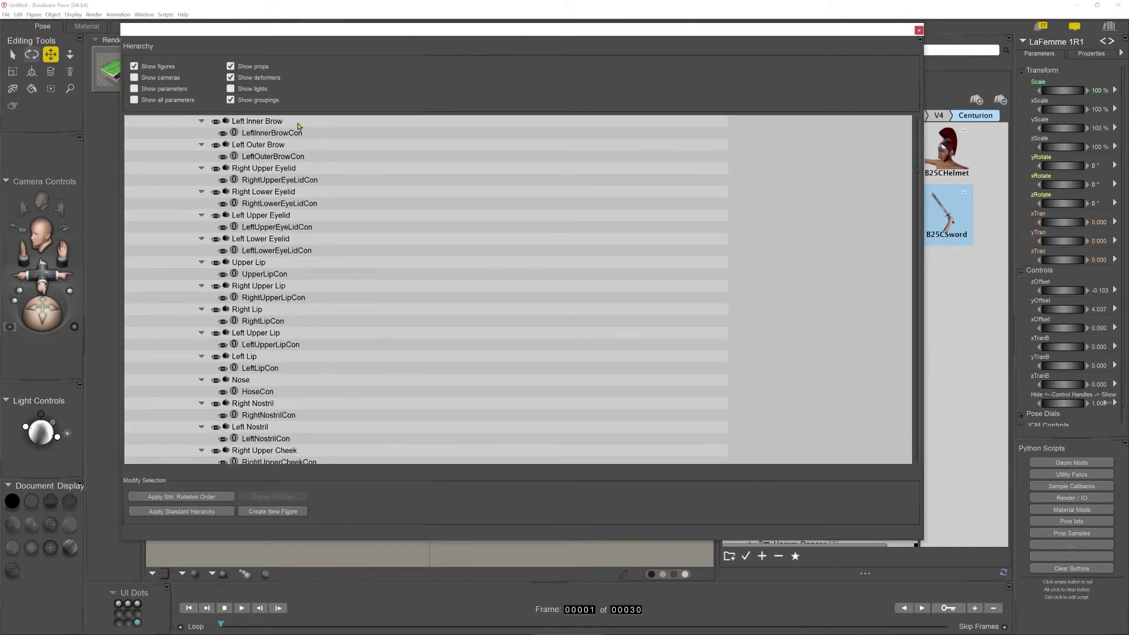
{"action": "scroll", "coordinate": [272, 187], "scroll_direction": "down", "scroll_amount": 6}
{"action": "scroll", "coordinate": [271, 306], "scroll_direction": "down", "scroll_amount": 8}
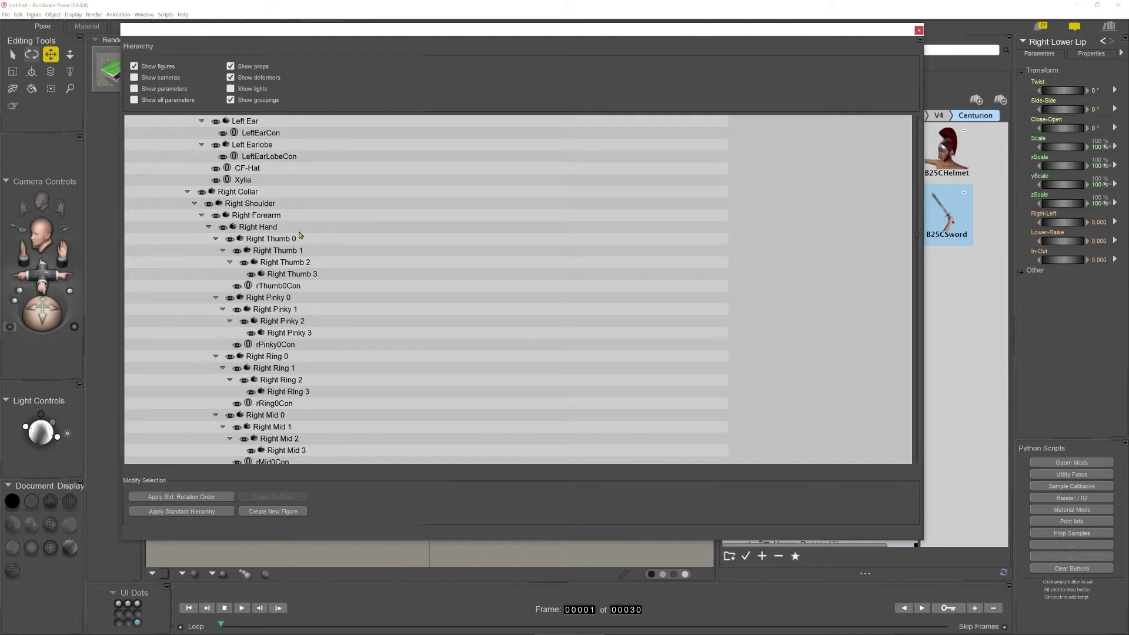
{"action": "scroll", "coordinate": [290, 353], "scroll_direction": "down", "scroll_amount": 3}
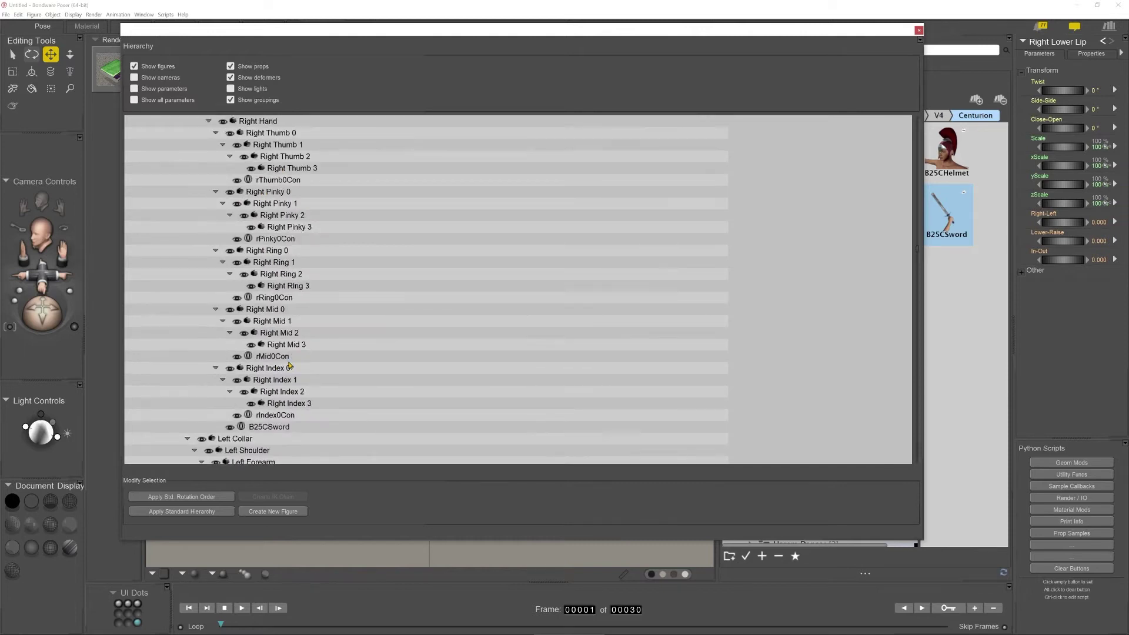
{"action": "scroll", "coordinate": [261, 219], "scroll_direction": "up", "scroll_amount": 2}
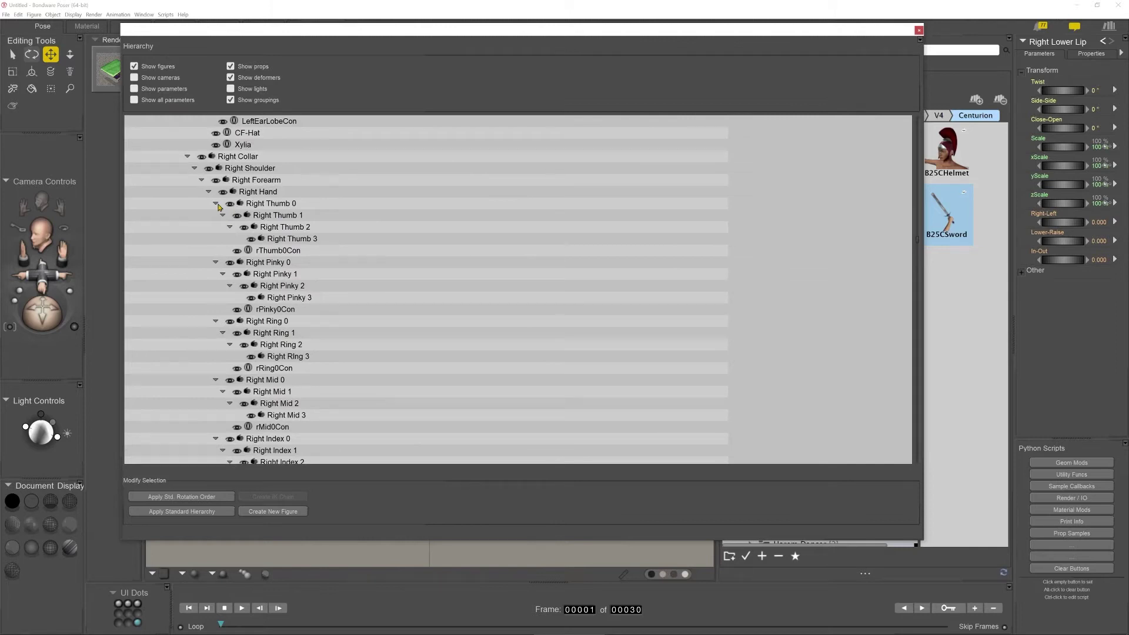
- Collapse the right hand's thumb and finger branches to examine the B25CSword's parent, and close the Hierarchy Editor
{"action": "left_click", "coordinate": [216, 204]}
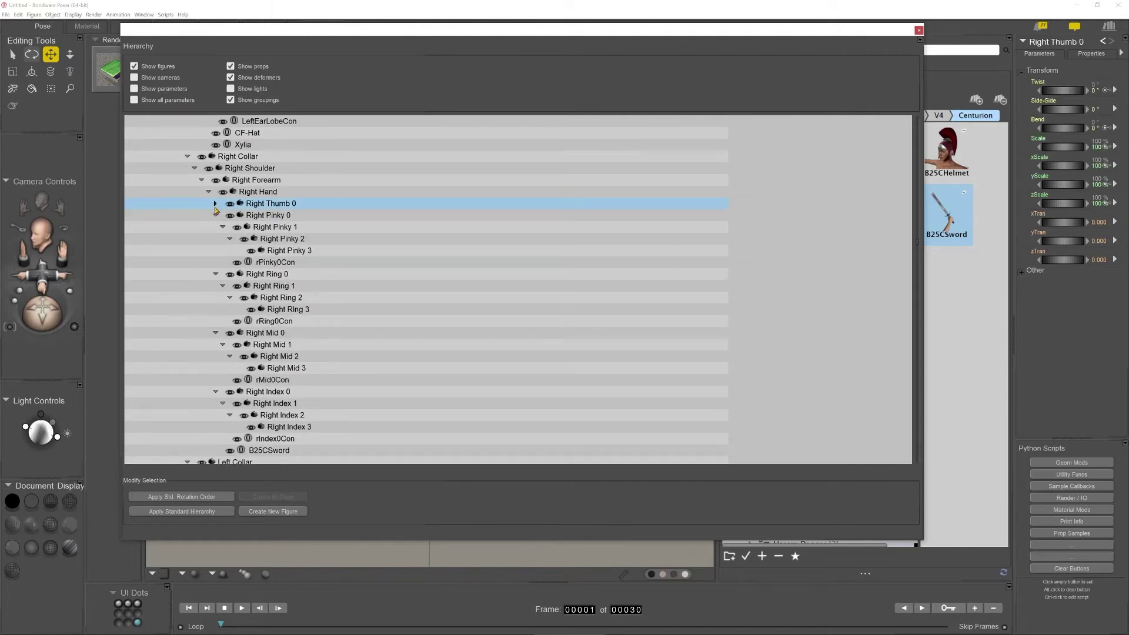
{"action": "left_click", "coordinate": [215, 215]}
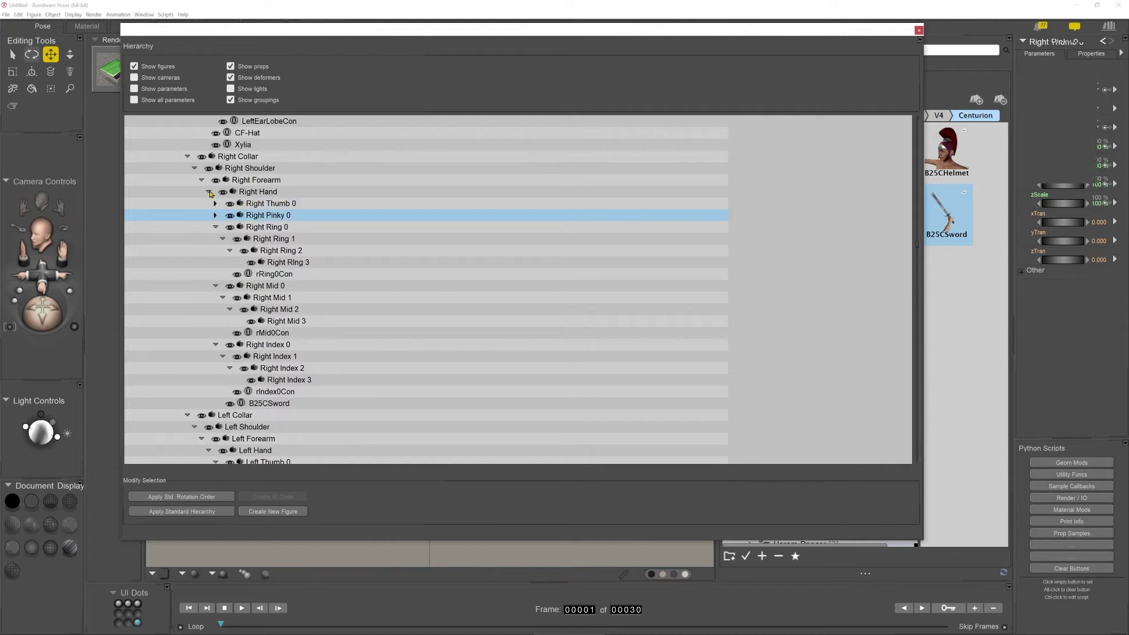
{"action": "left_click", "coordinate": [209, 191]}
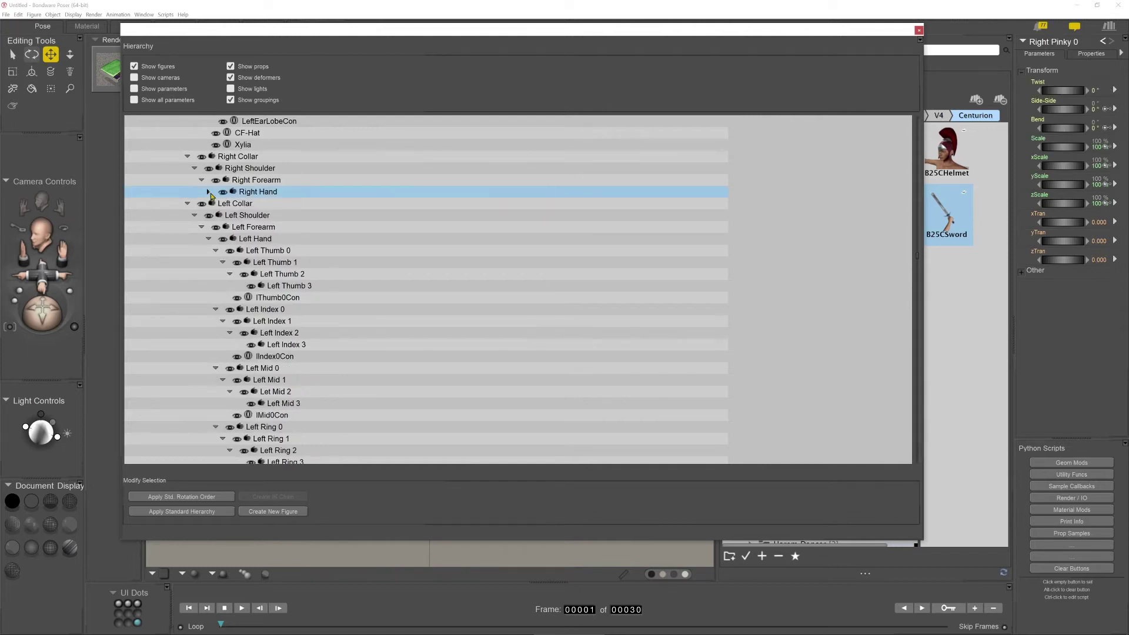
{"action": "left_click", "coordinate": [208, 192]}
{"action": "left_click", "coordinate": [216, 228]}
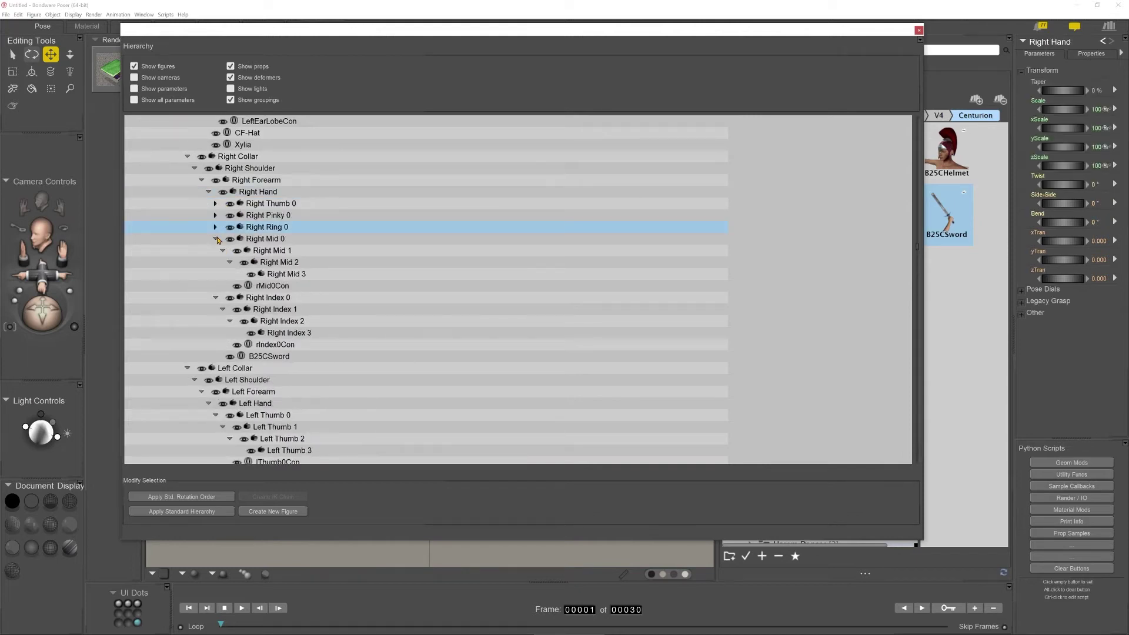
{"action": "left_click", "coordinate": [215, 239]}
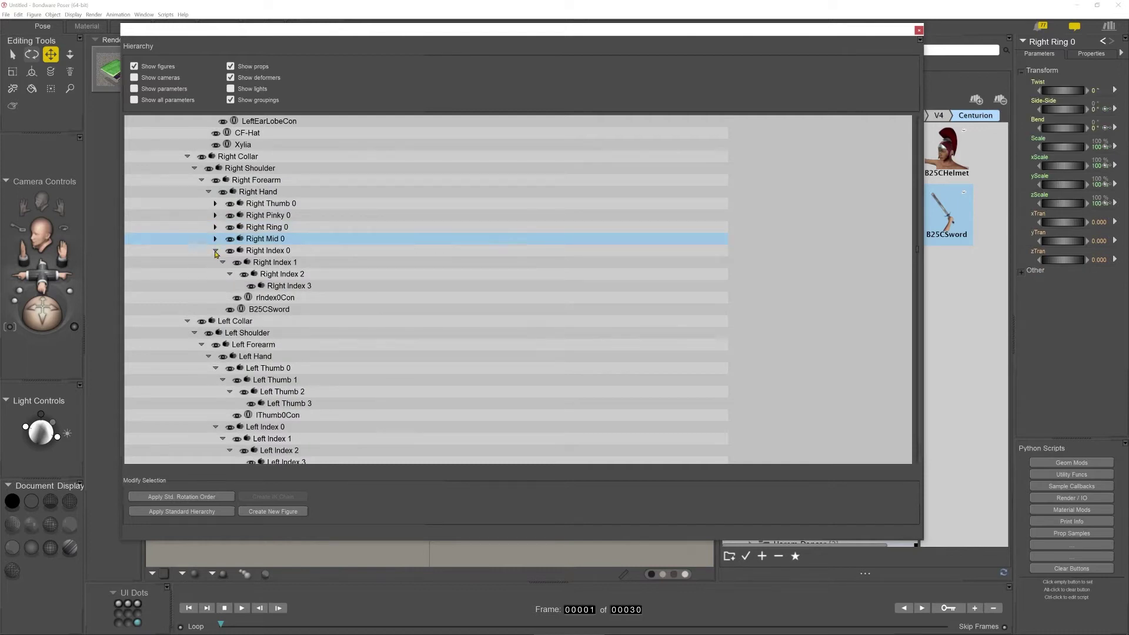
{"action": "left_click", "coordinate": [215, 250]}
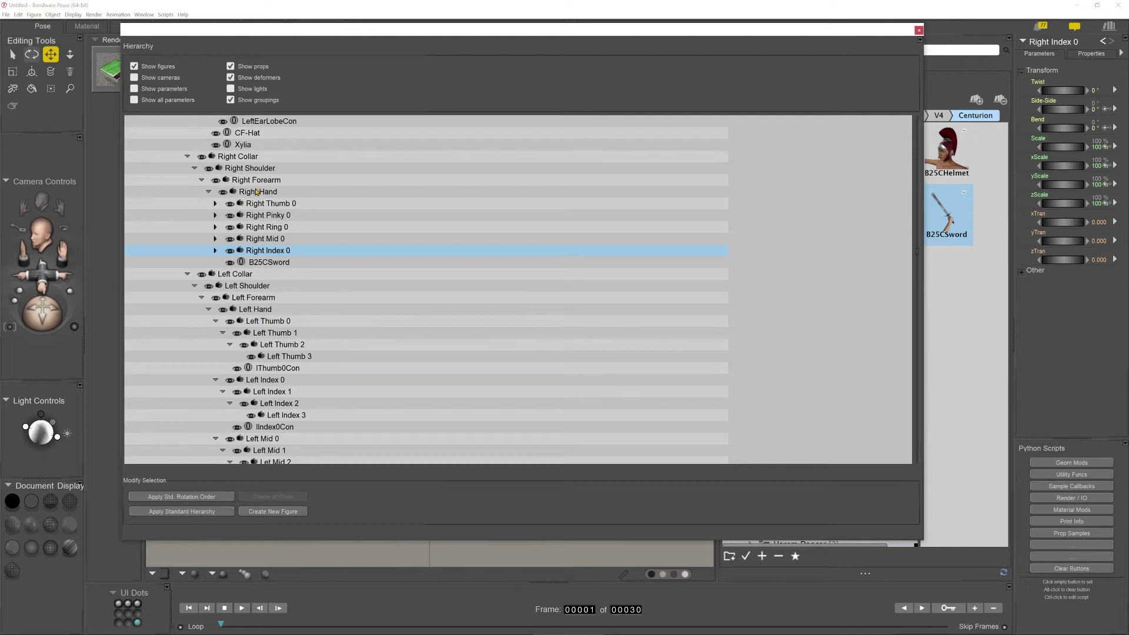
{"action": "left_click", "coordinate": [919, 30]}
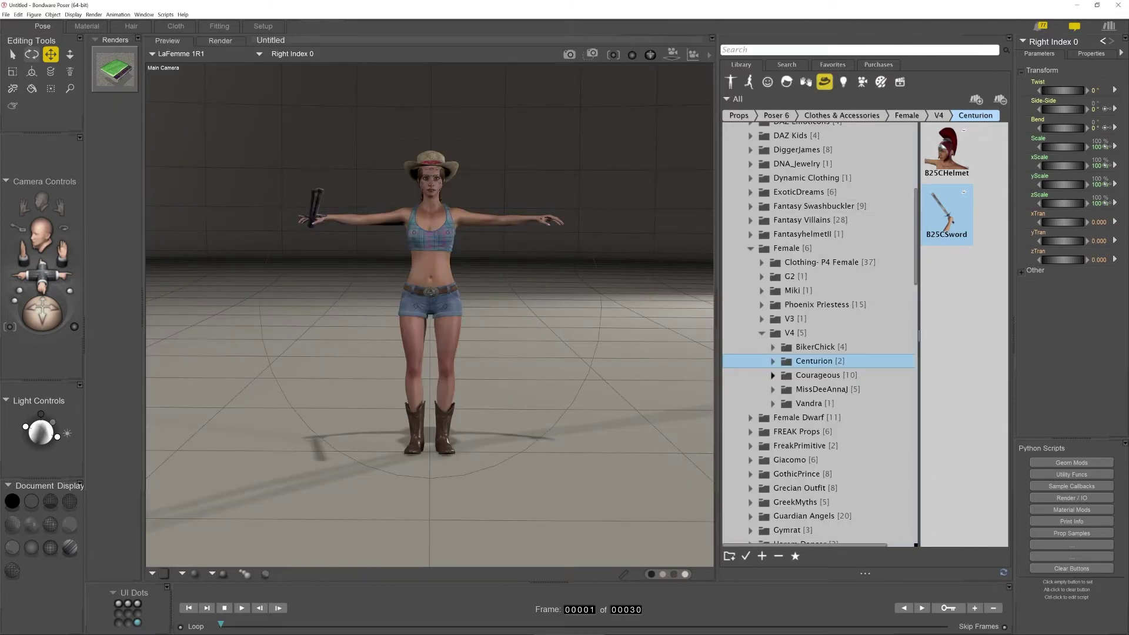
- Apply the LF-Essencial02 pose from the LA FEMME Essencial Poses collection to the figure
{"action": "left_click", "coordinate": [748, 81]}
{"action": "left_click", "coordinate": [947, 283]}
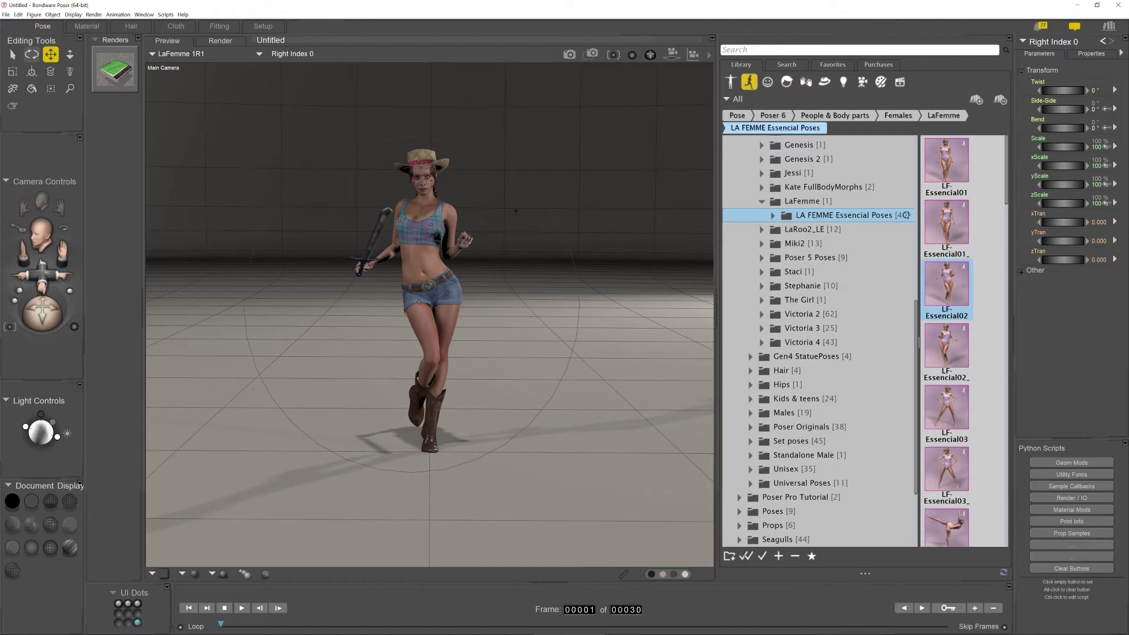
- Open the VZ-Give a Hand-La Femme collection of hand poses in the Poser 6 Female, La Femme folder
{"action": "left_click", "coordinate": [518, 151]}
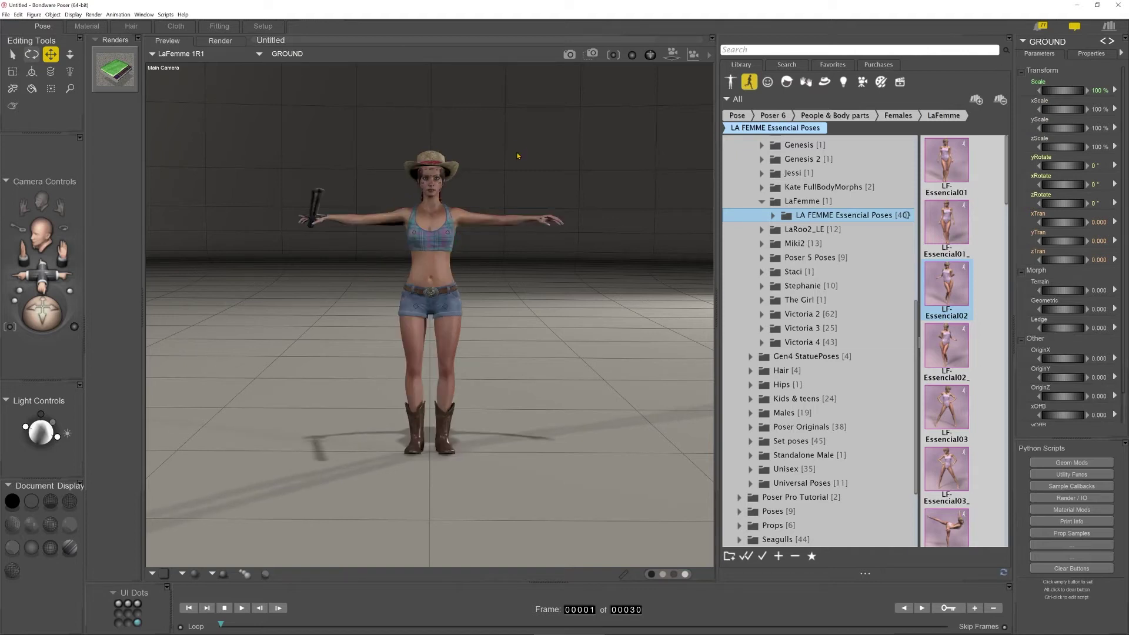
{"action": "left_click", "coordinate": [806, 82]}
{"action": "left_click", "coordinate": [764, 157]}
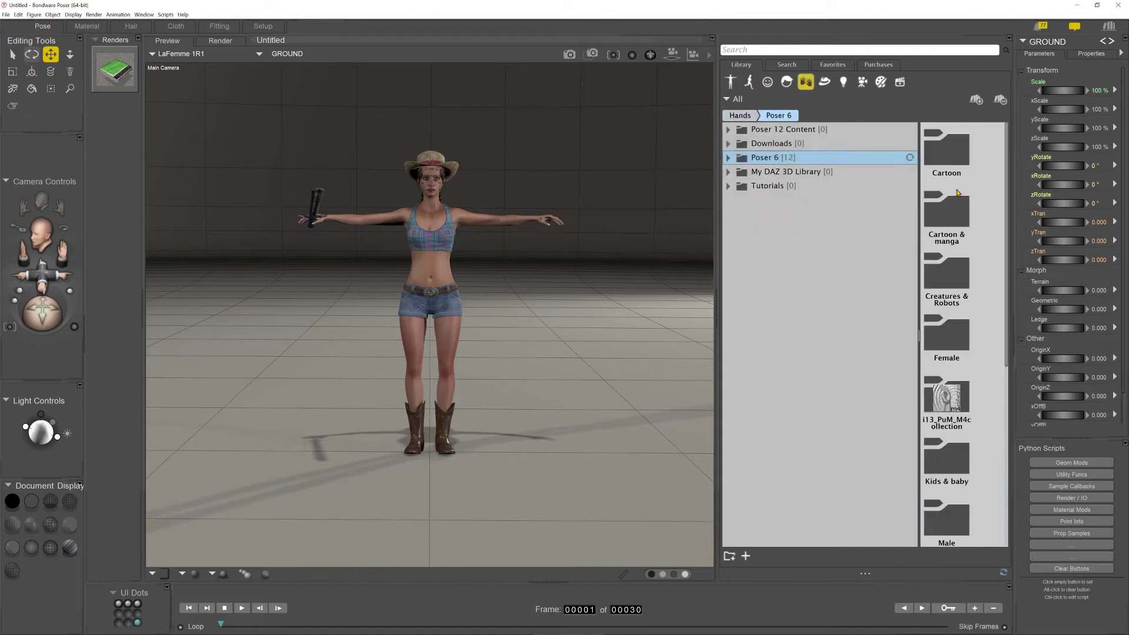
{"action": "scroll", "coordinate": [965, 294], "scroll_direction": "down", "scroll_amount": 1}
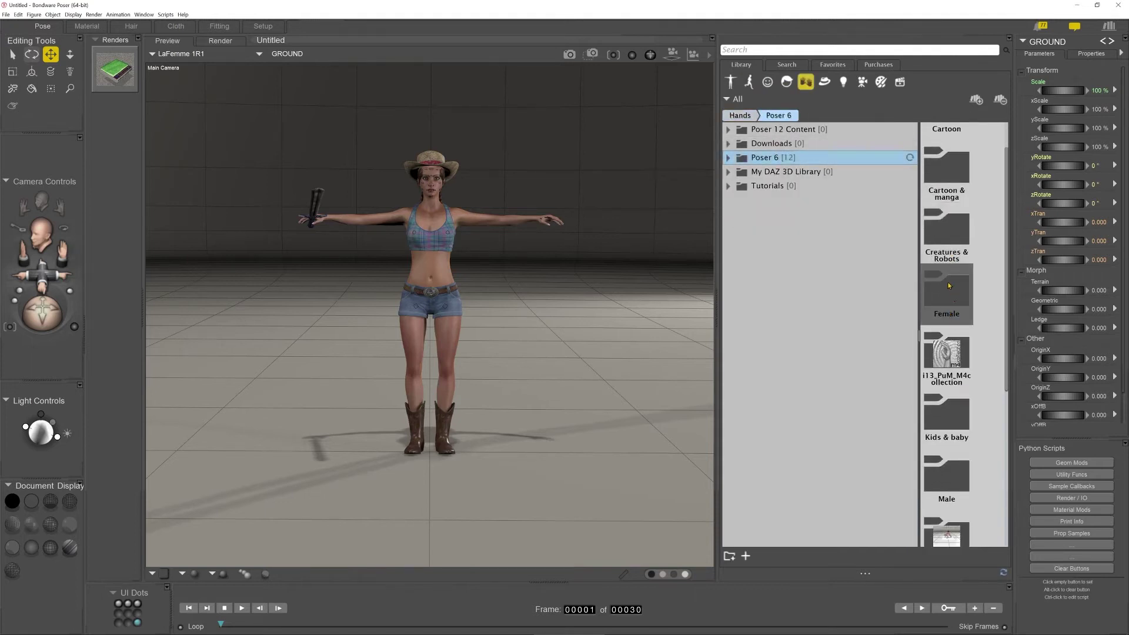
{"action": "double_click", "coordinate": [948, 286]}
{"action": "scroll", "coordinate": [949, 373], "scroll_direction": "down", "scroll_amount": 1}
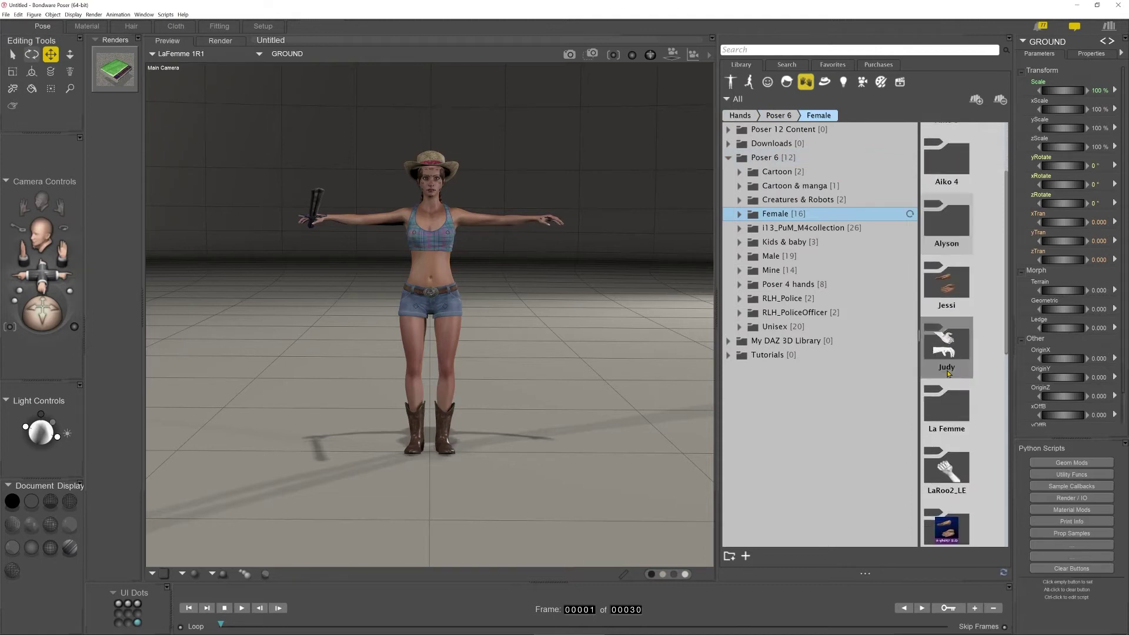
{"action": "double_click", "coordinate": [948, 372]}
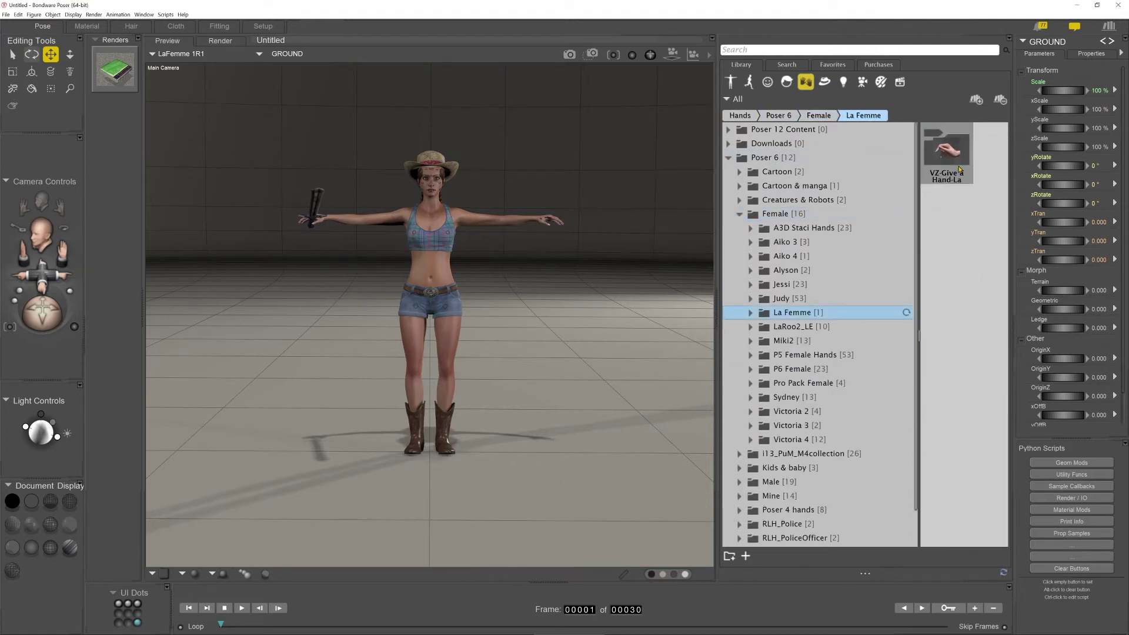
{"action": "double_click", "coordinate": [961, 169]}
- Apply the Give-a-Hand-36 pose to the figure's right hand
{"action": "scroll", "coordinate": [962, 309], "scroll_direction": "down", "scroll_amount": 1}
{"action": "scroll", "coordinate": [962, 309], "scroll_direction": "down", "scroll_amount": 7}
{"action": "scroll", "coordinate": [955, 325], "scroll_direction": "down", "scroll_amount": 8}
{"action": "scroll", "coordinate": [956, 325], "scroll_direction": "down", "scroll_amount": 8}
{"action": "scroll", "coordinate": [956, 325], "scroll_direction": "down", "scroll_amount": 7}
{"action": "scroll", "coordinate": [950, 266], "scroll_direction": "down", "scroll_amount": 3}
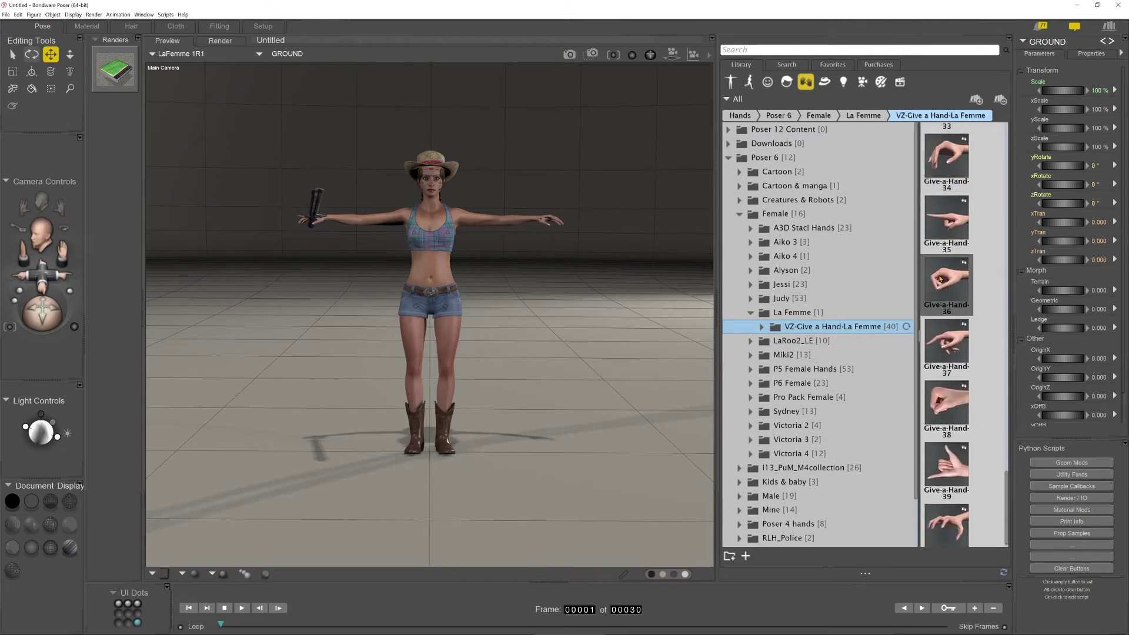
{"action": "double_click", "coordinate": [944, 279]}
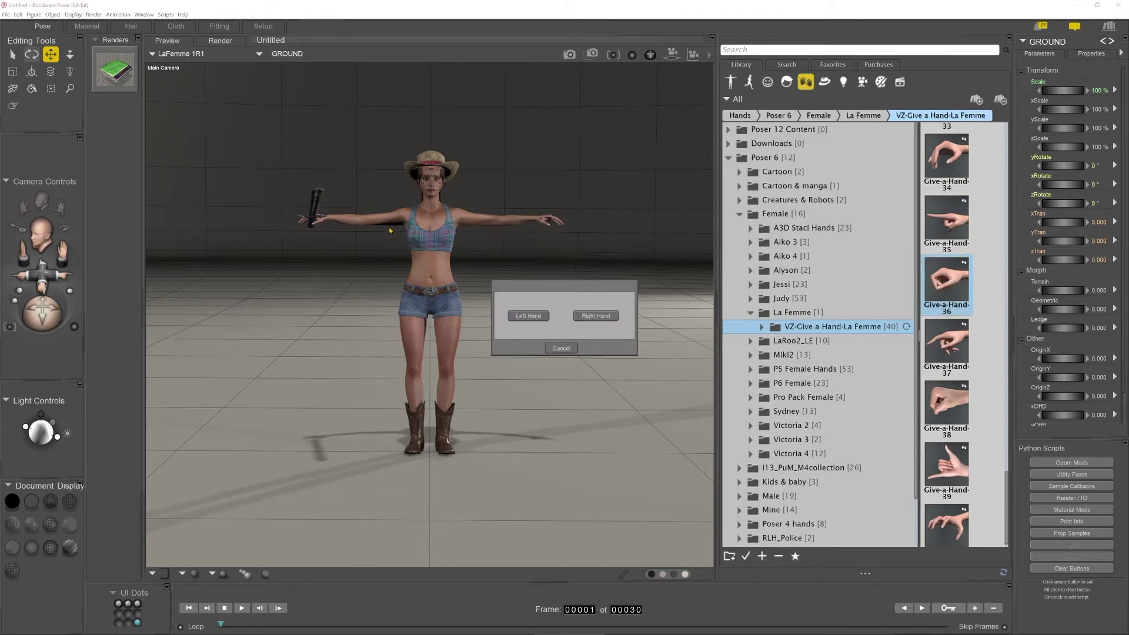
{"action": "left_click", "coordinate": [601, 318]}
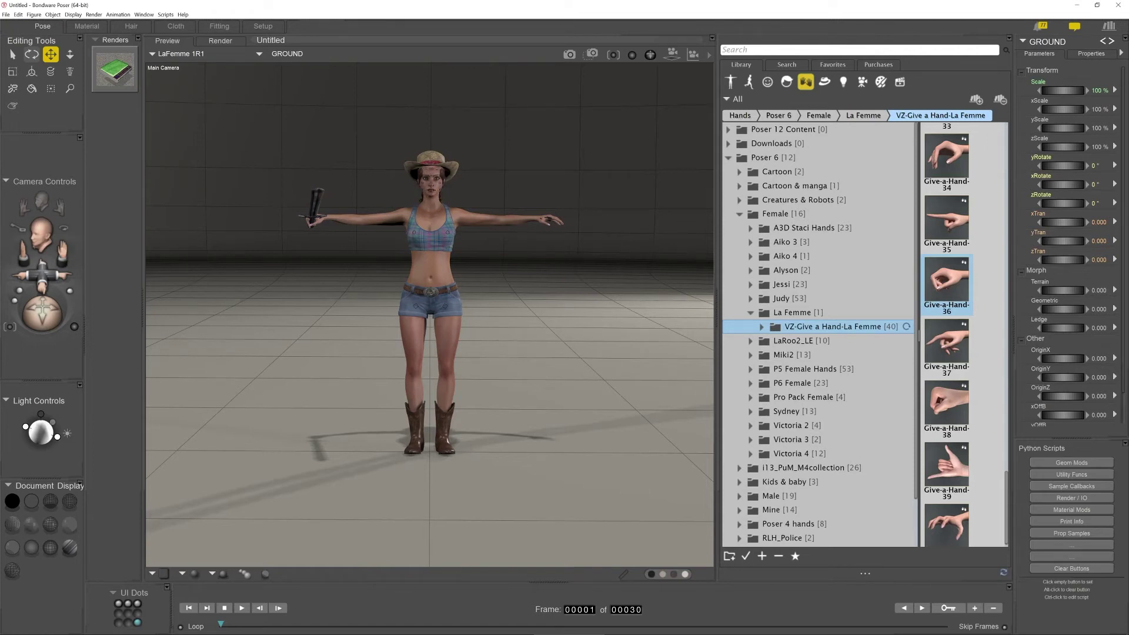
- Select the Xylia hair prop and shift it to a zTran of 0.017 and a yTran of 0.077
{"action": "left_click", "coordinate": [290, 54]}
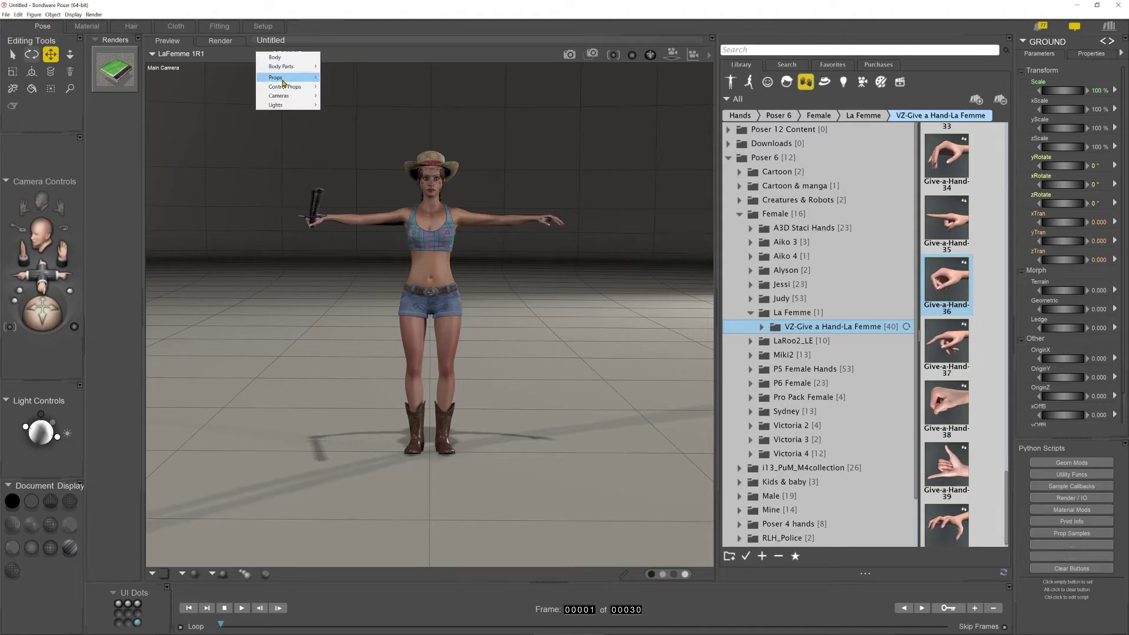
{"action": "mouse_move", "coordinate": [294, 77]}
{"action": "left_click", "coordinate": [347, 86]}
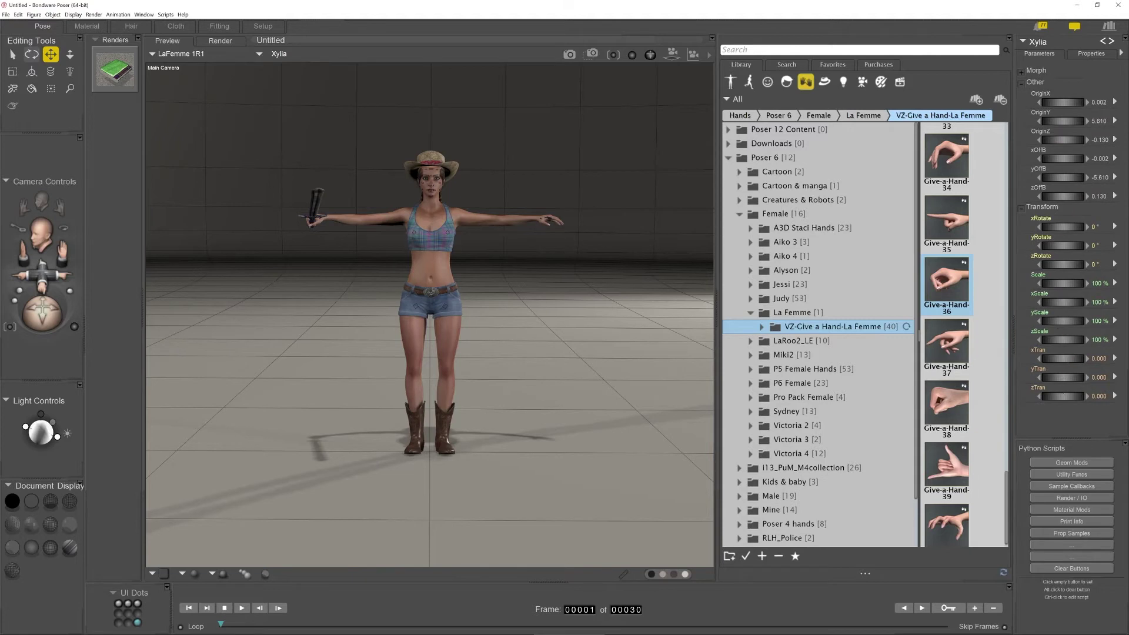
{"action": "left_click_drag", "start_coordinate": [1061, 396], "coordinate": [1078, 379]}
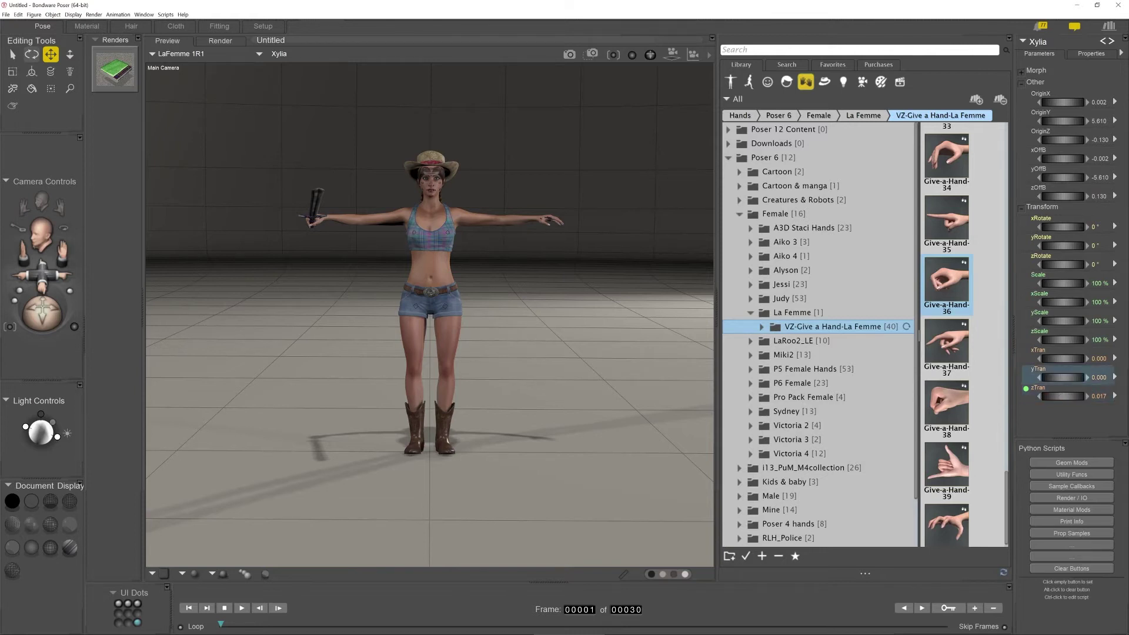
{"action": "mouse_move", "coordinate": [1061, 377]}
{"action": "left_mouse_down"}
{"action": "mouse_move", "coordinate": [1081, 377]}
{"action": "mouse_move", "coordinate": [1068, 377]}
{"action": "left_mouse_up"}
- Set the Xylia hair's overall scale to 108 %
{"action": "left_click", "coordinate": [1099, 283]}
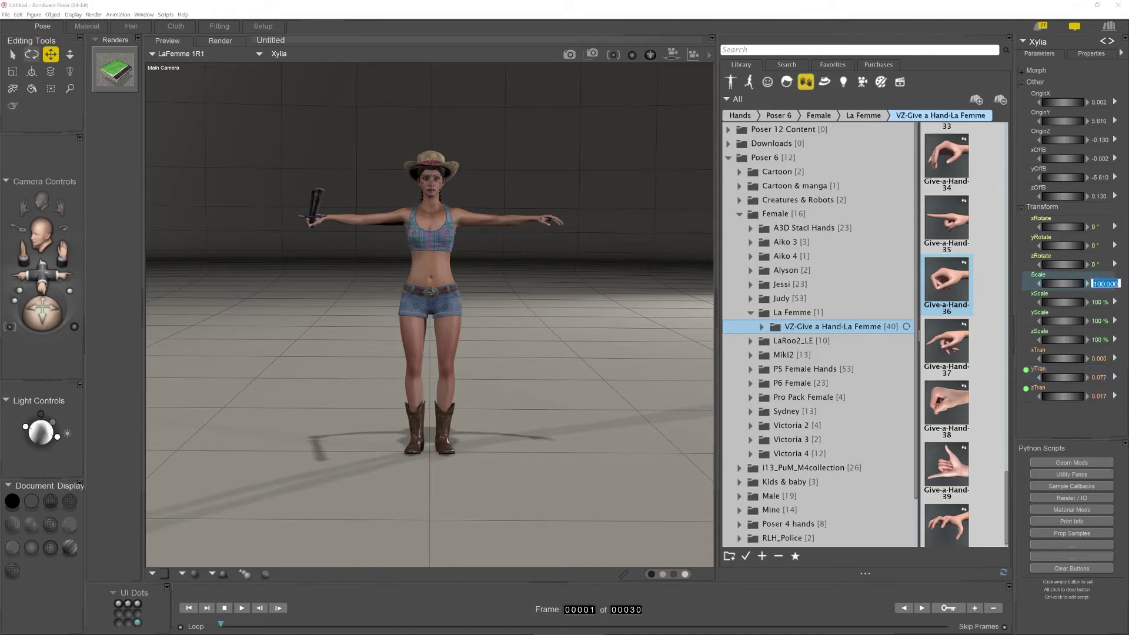
{"action": "type", "text": "1"}
{"action": "key", "text": "Return"}
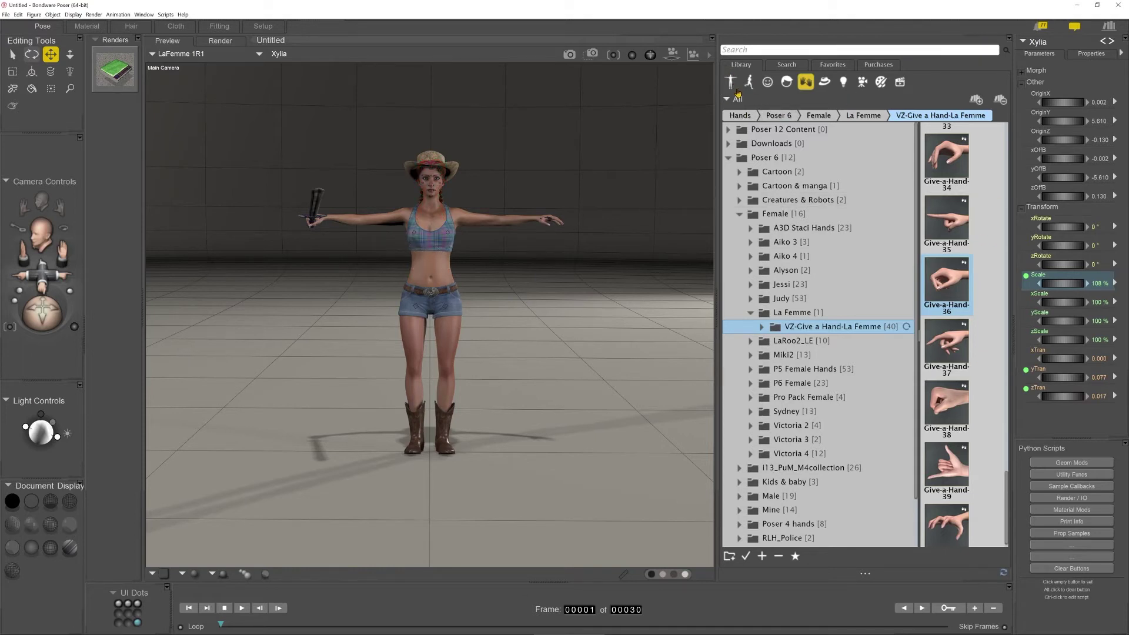
- Open the Tutorials library in the Figures category, cancelling the accidental move of the Country Fresh folder
{"action": "left_click", "coordinate": [731, 82]}
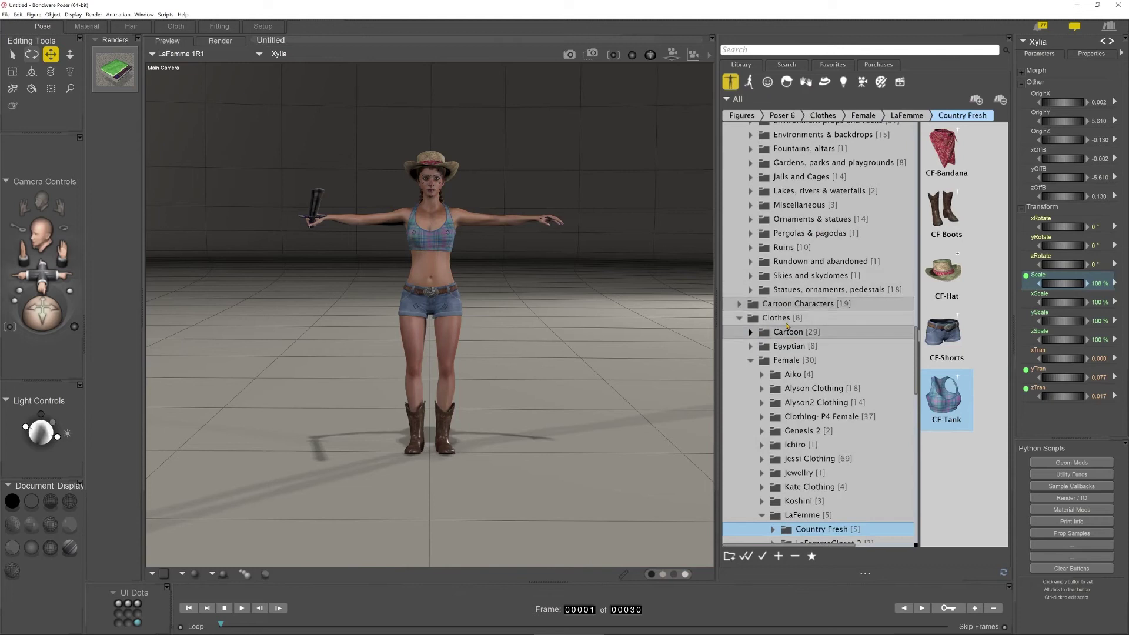
{"action": "left_click_drag", "start_coordinate": [944, 283], "coordinate": [829, 533]}
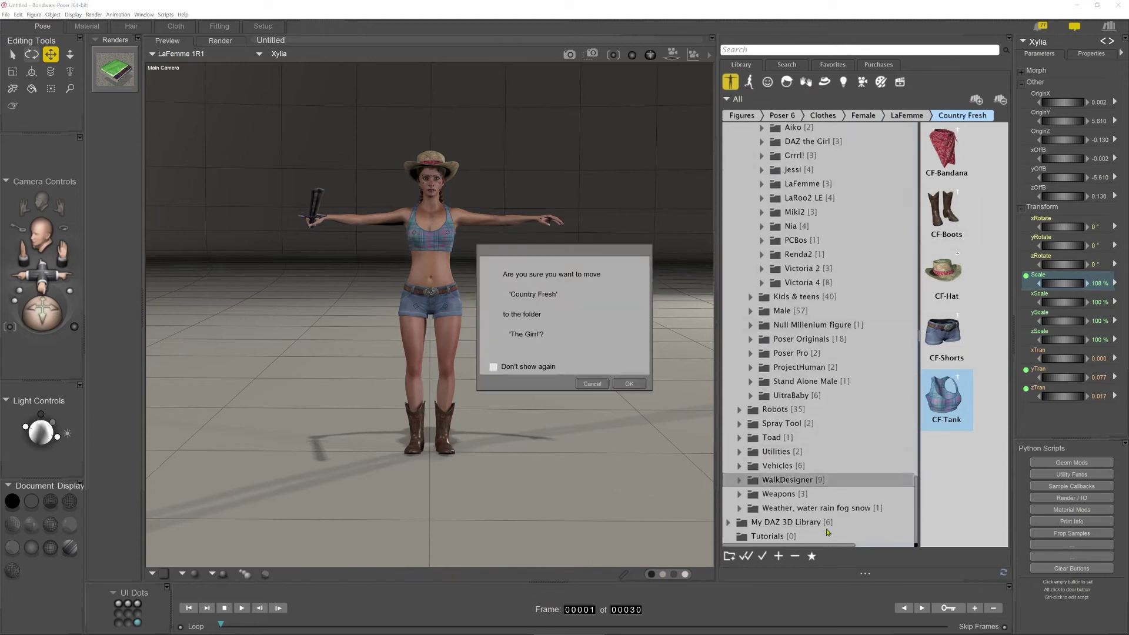
{"action": "left_click", "coordinate": [592, 383]}
{"action": "left_click", "coordinate": [766, 536]}
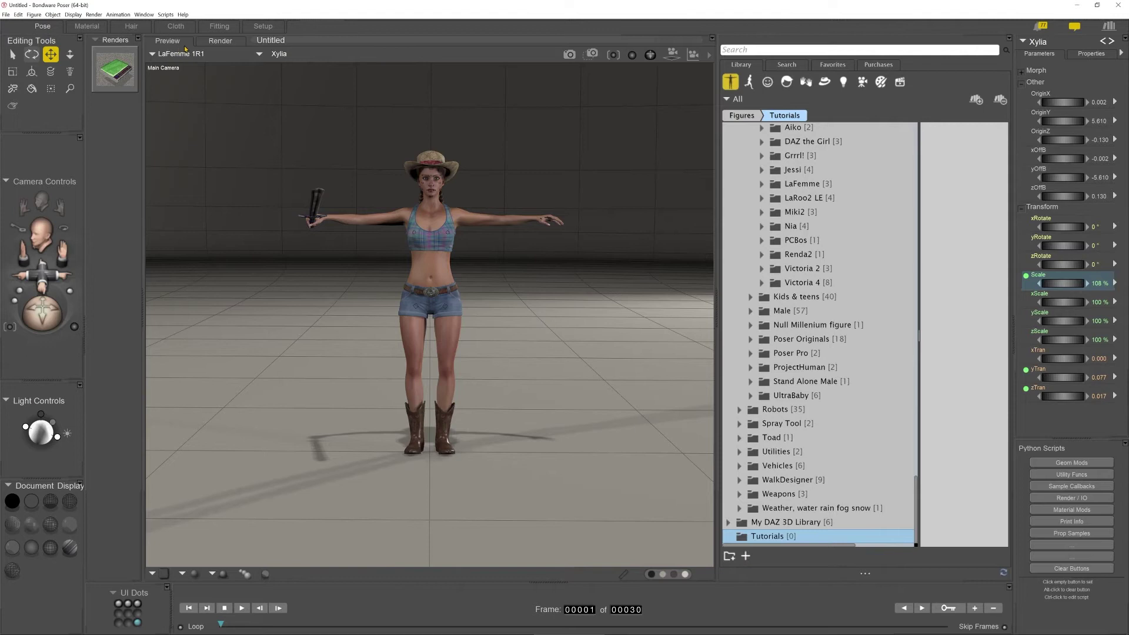
- Select LaFemme 1R1's Body and add the figure to the Tutorials library under the set name "Example charcater"
{"action": "left_click", "coordinate": [278, 56]}
{"action": "left_click", "coordinate": [278, 54]}
{"action": "left_click", "coordinate": [745, 557]}
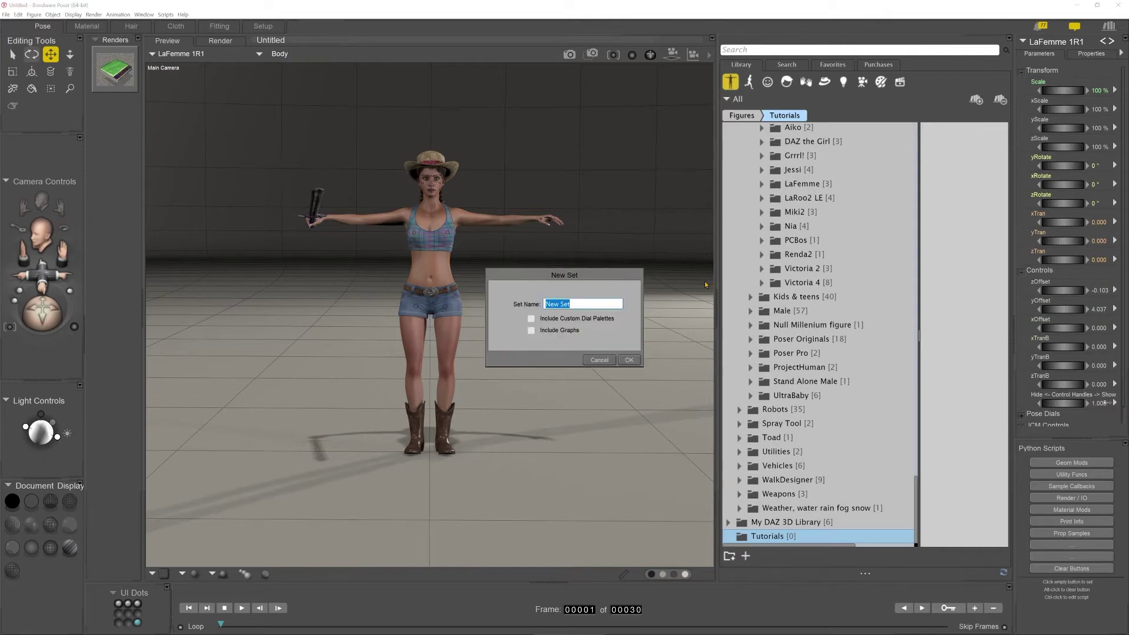
{"action": "type", "text": "Example charcater"}
{"action": "left_click", "coordinate": [629, 360]}
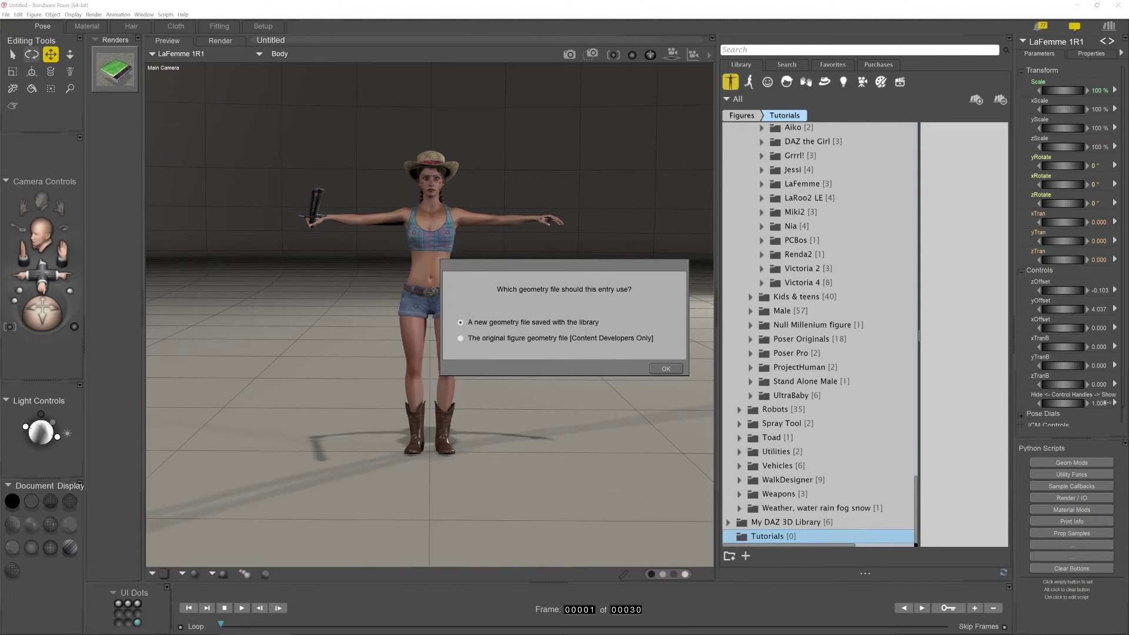
- Switch to File Explorer and examine the Tutorials runtime's libraries and Character folders, ending at the Programs (D:) drive
{"action": "left_click_drag", "start_coordinate": [1128, 85], "coordinate": [409, 90]}
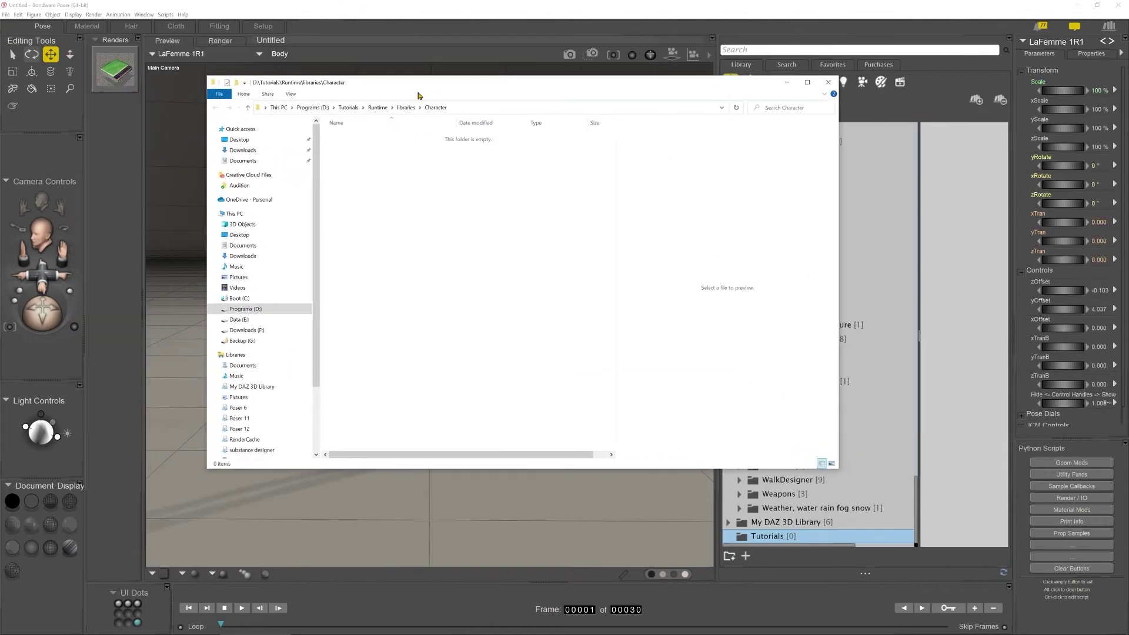
{"action": "double_click", "coordinate": [314, 82]}
{"action": "left_click", "coordinate": [200, 28]}
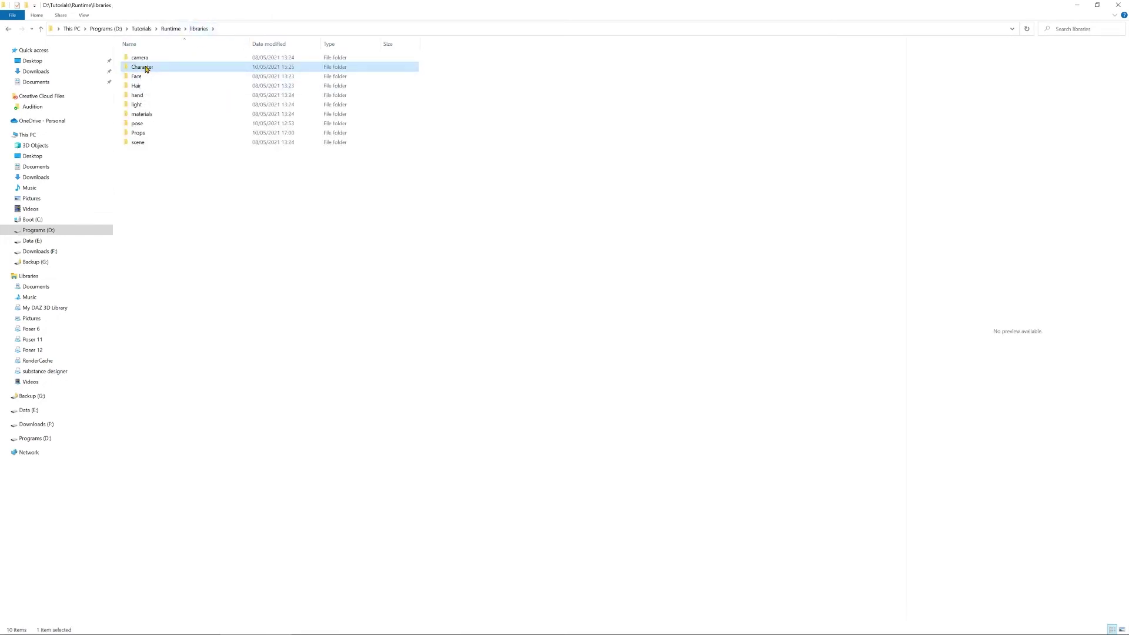
{"action": "double_click", "coordinate": [146, 68]}
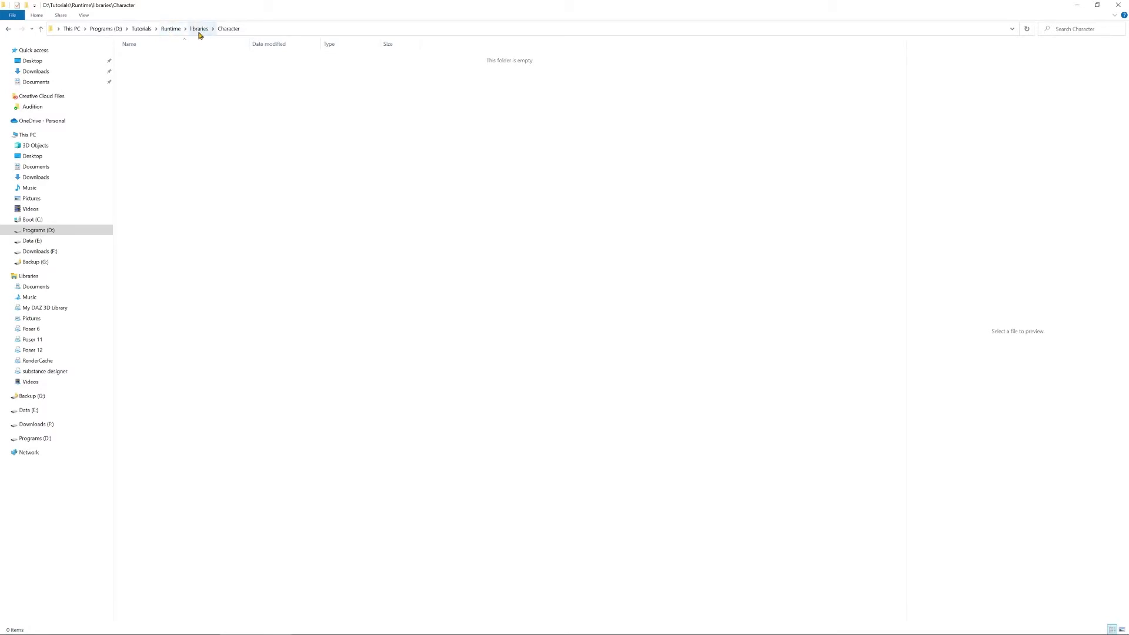
{"action": "left_click", "coordinate": [106, 30]}
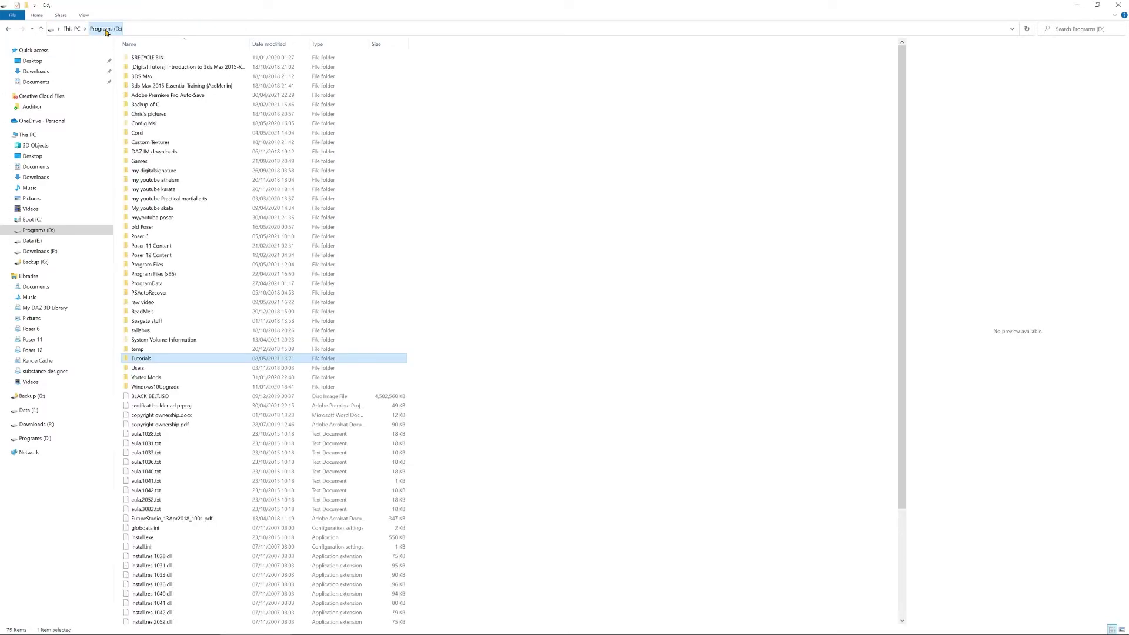
- Browse the Poser 6 Runtime Geometries folder down to 2nd World, Everyday items, Money to examine its geometry files
{"action": "left_click", "coordinate": [33, 329]}
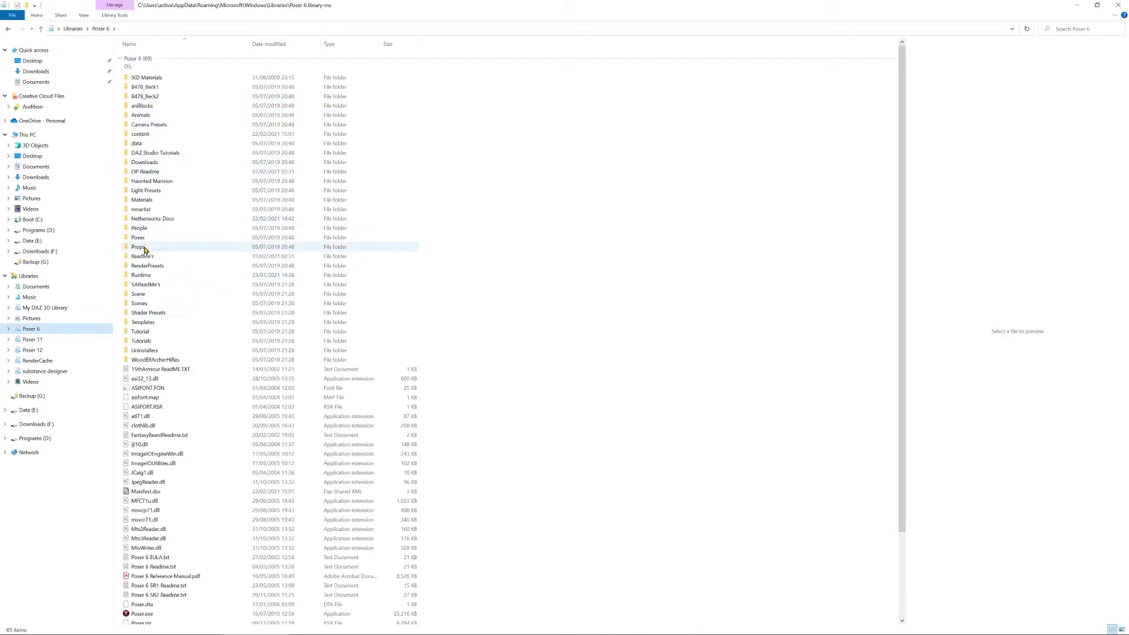
{"action": "double_click", "coordinate": [141, 275]}
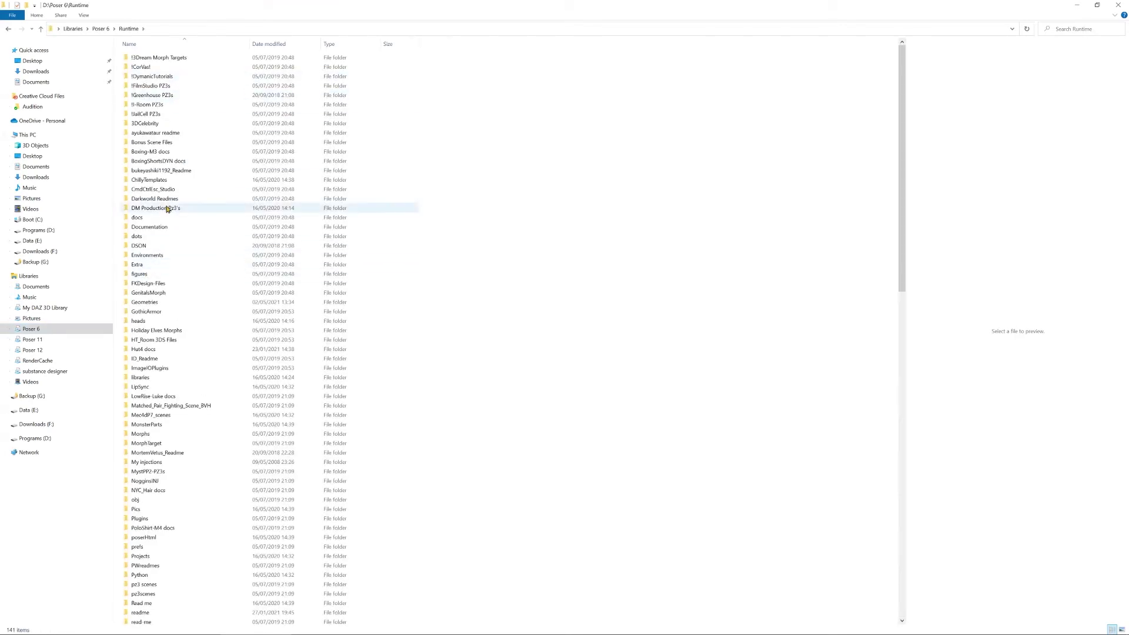
{"action": "double_click", "coordinate": [144, 302]}
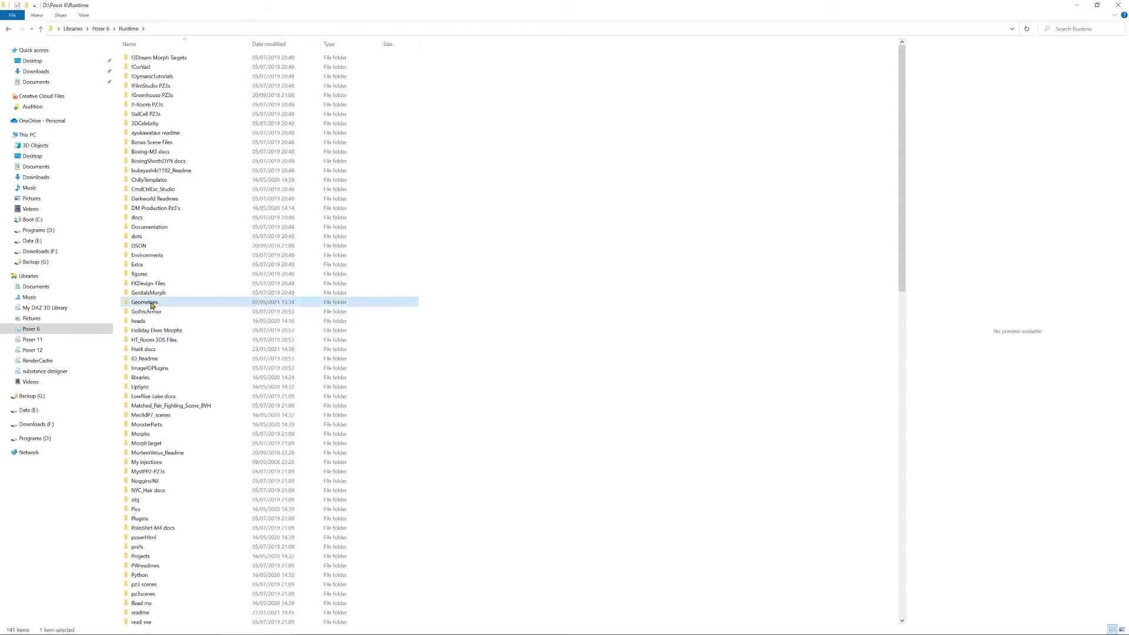
{"action": "double_click", "coordinate": [150, 134]}
{"action": "double_click", "coordinate": [168, 59]}
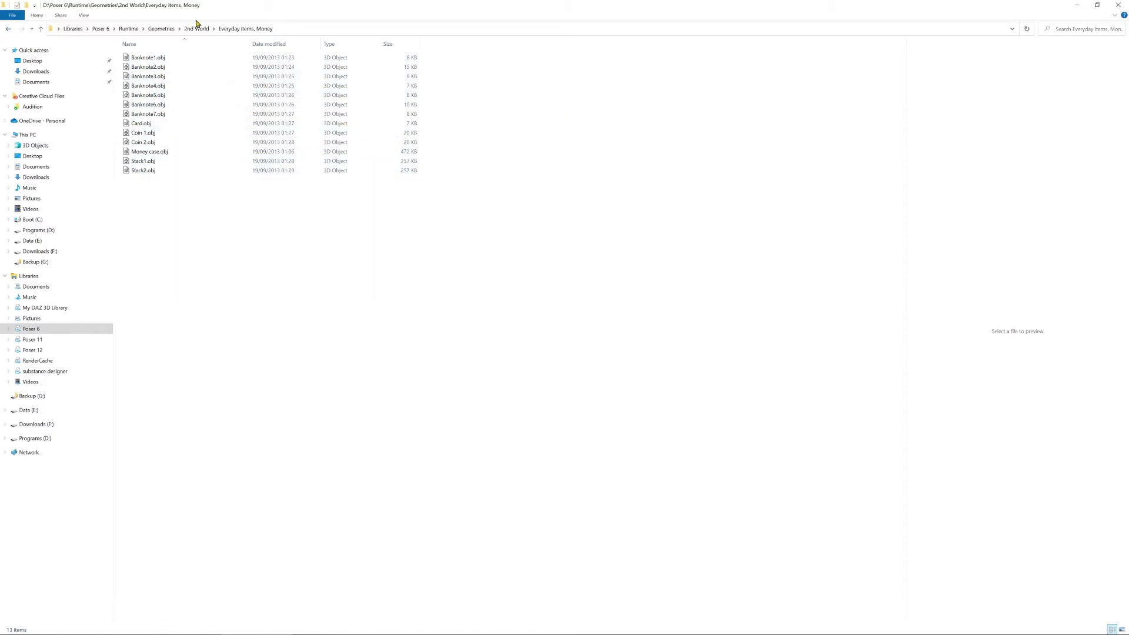
- Go back to the Tutorials runtime's Character folder, examine it, and return to Poser's geometry file prompt
{"action": "left_click", "coordinate": [8, 30]}
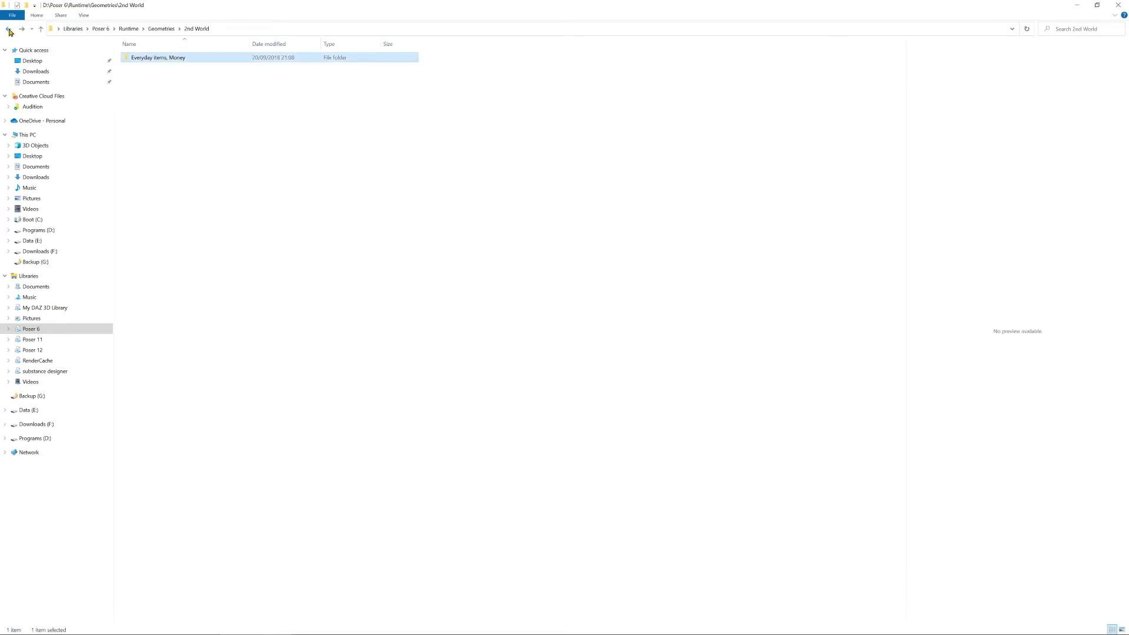
{"action": "left_click", "coordinate": [9, 29]}
{"action": "left_click", "coordinate": [8, 29]}
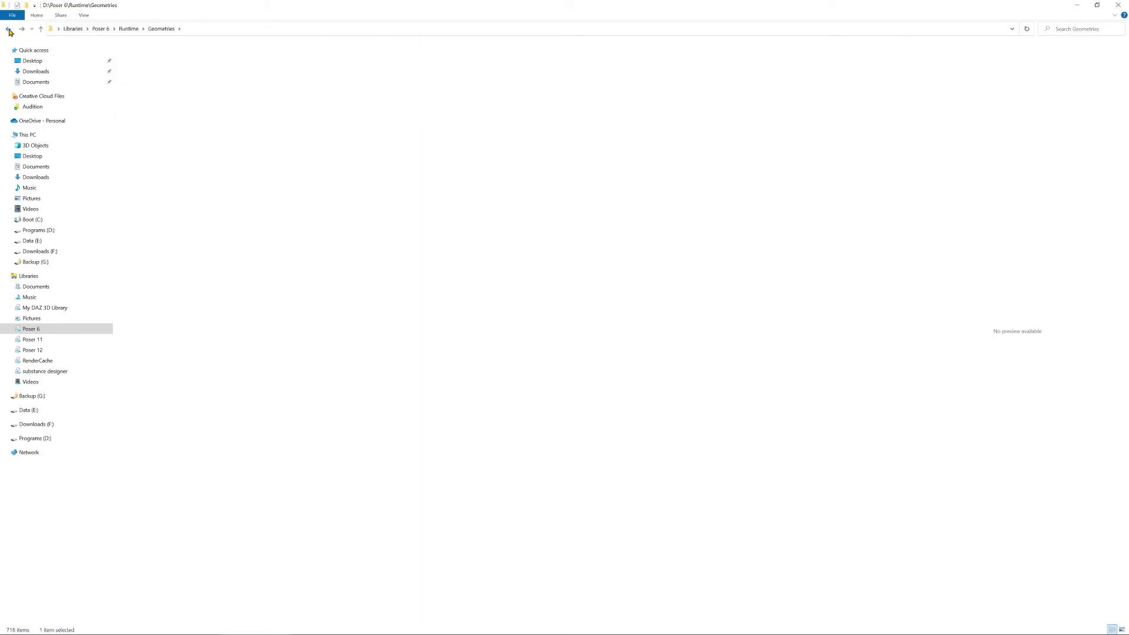
{"action": "left_click", "coordinate": [8, 29]}
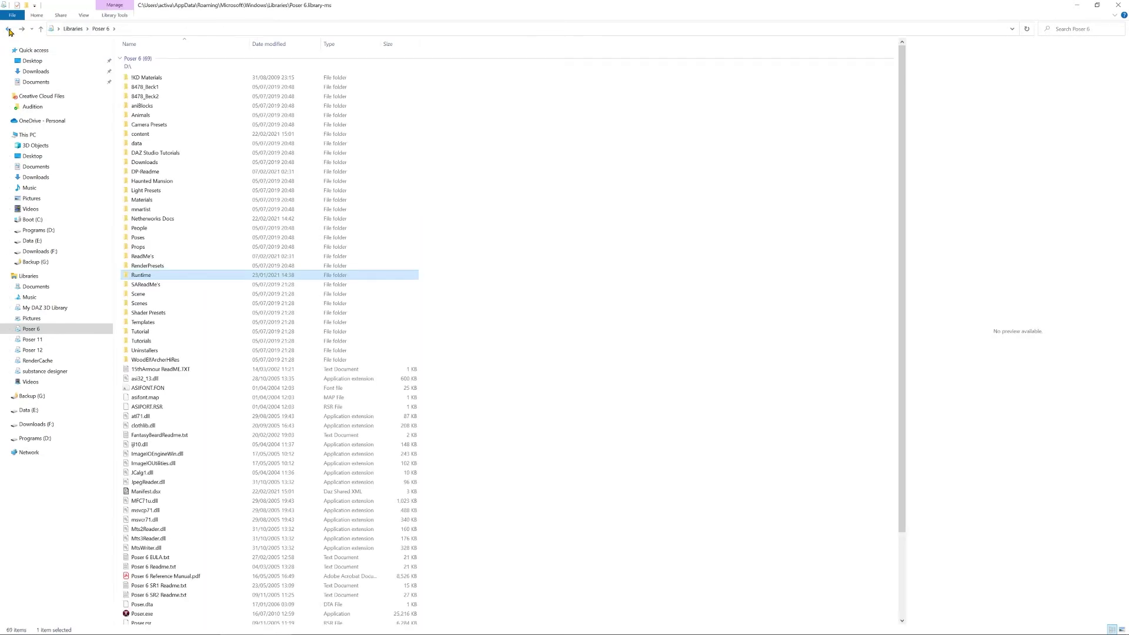
{"action": "left_click", "coordinate": [8, 29]}
{"action": "left_click", "coordinate": [8, 29]}
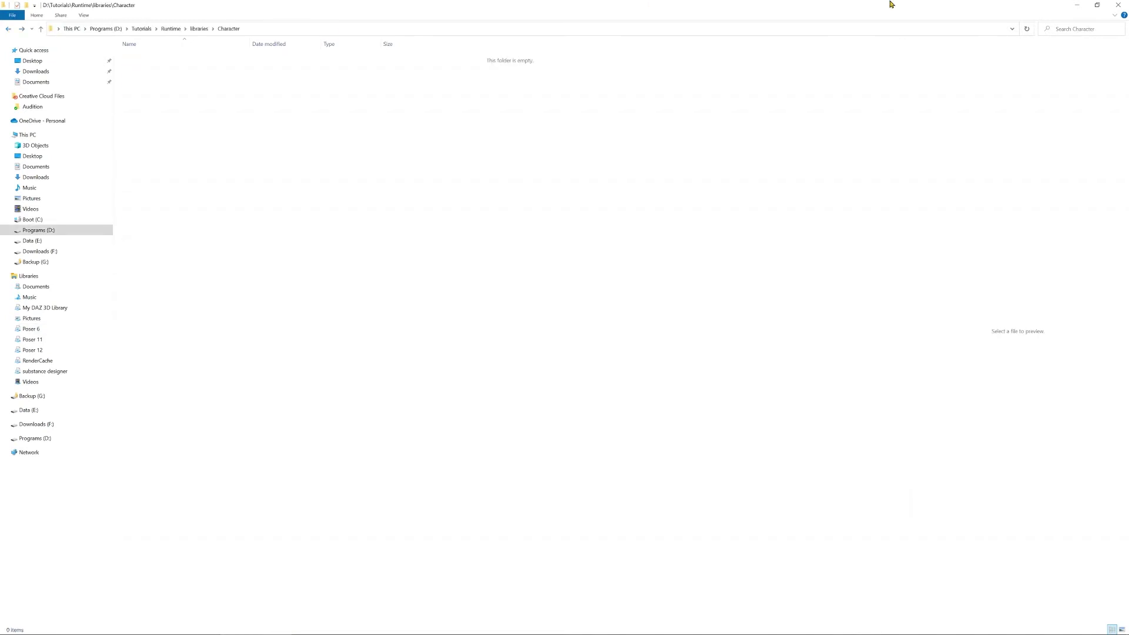
{"action": "left_click", "coordinate": [1077, 5]}
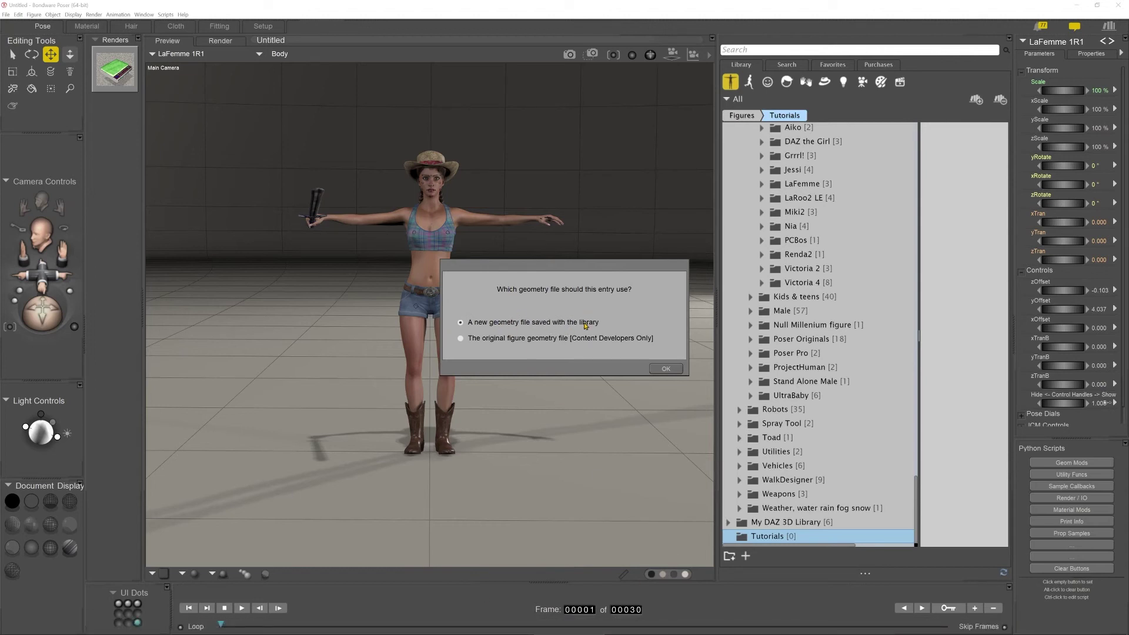
{"action": "left_click", "coordinate": [256, 627]}
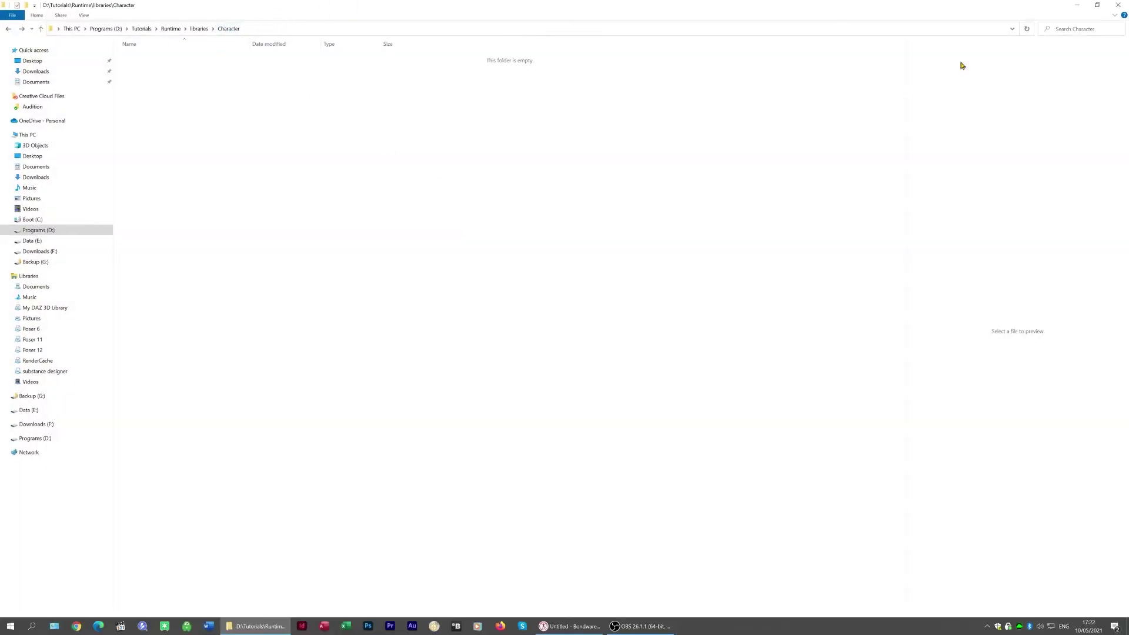
{"action": "left_click", "coordinate": [1075, 5]}
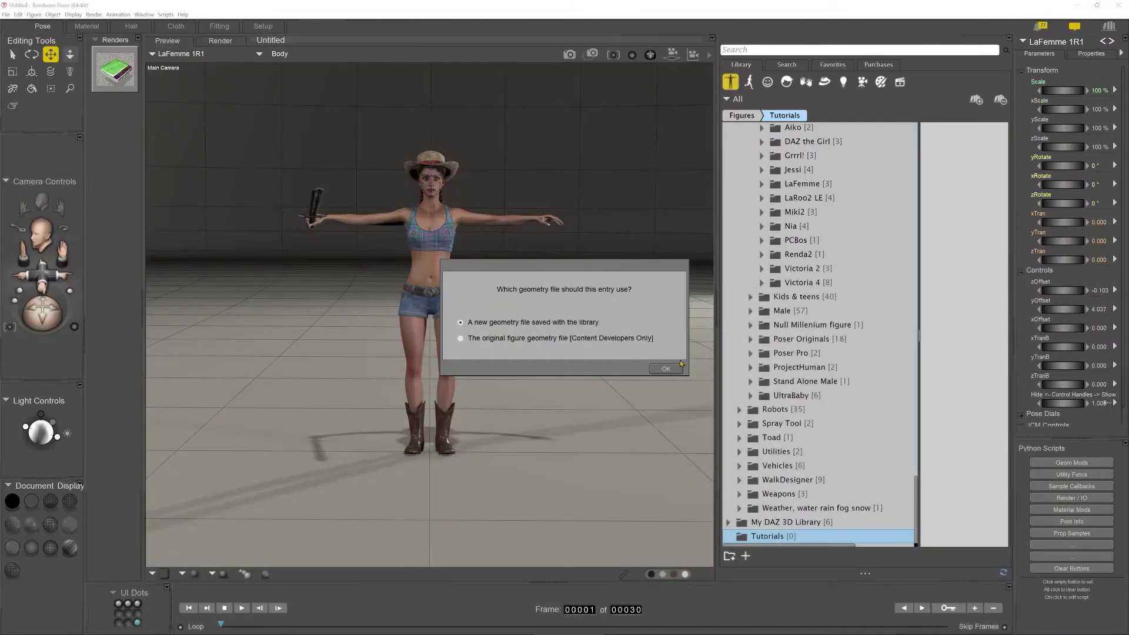
- Save the library entry with a new geometry file and include the whole compound figure group
{"action": "left_click", "coordinate": [680, 366]}
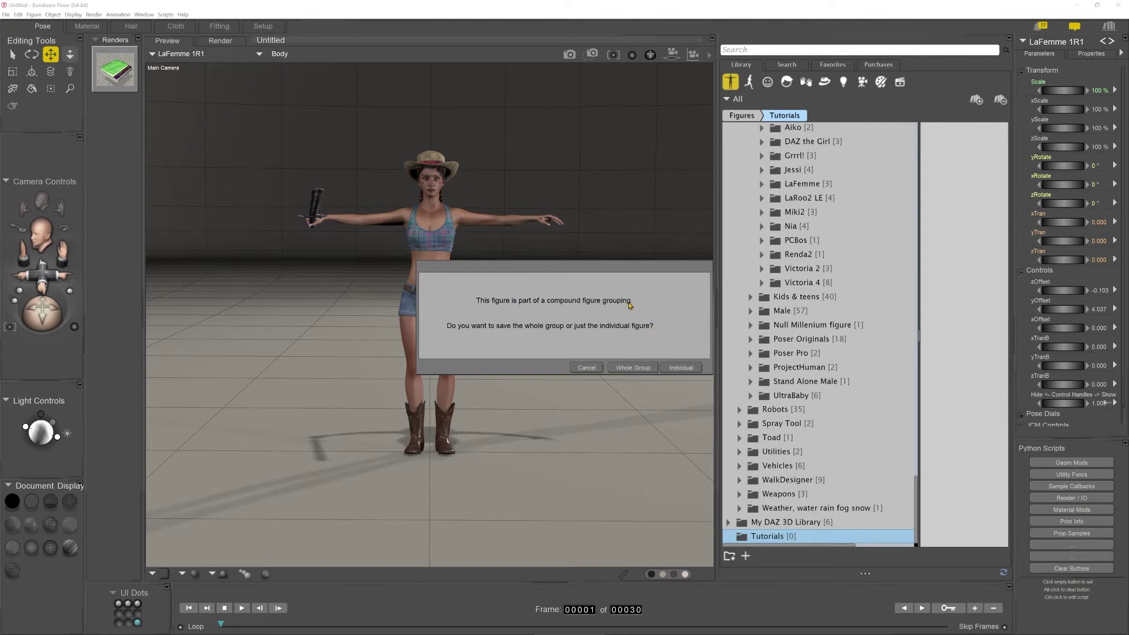
{"action": "left_click_drag", "start_coordinate": [604, 270], "coordinate": [716, 327]}
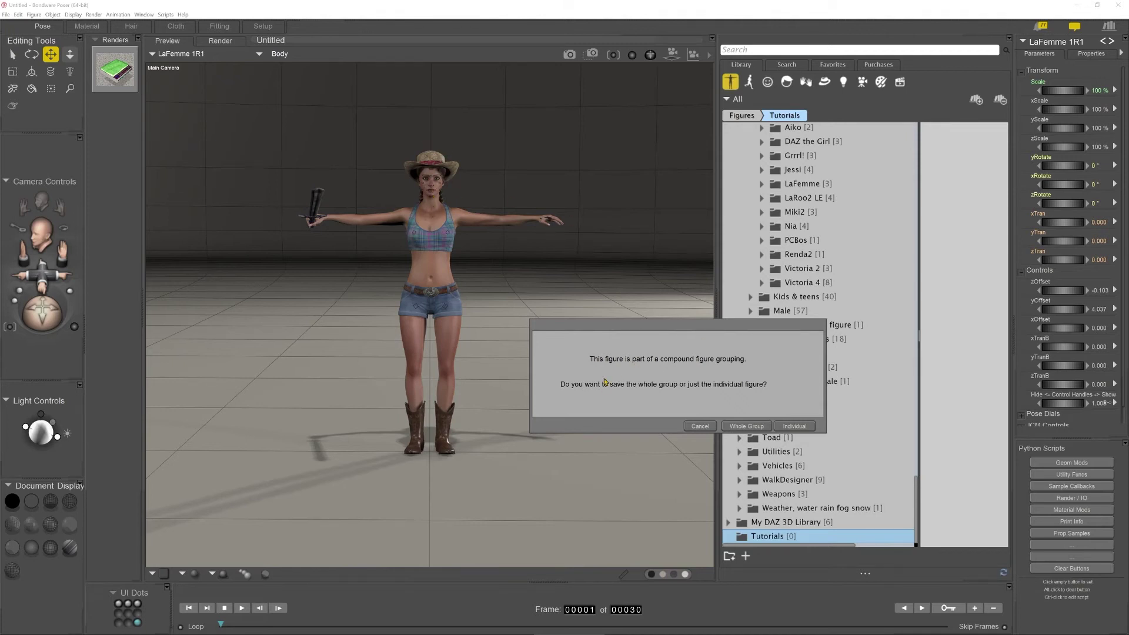
{"action": "left_click", "coordinate": [746, 426]}
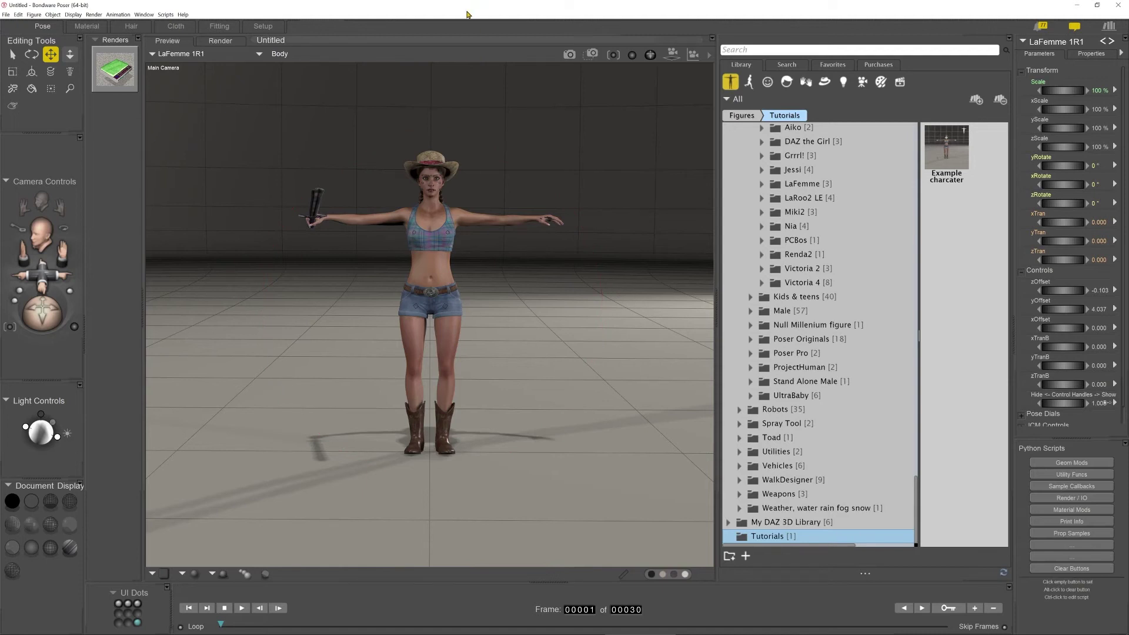
- Open the Hierarchy Editor and collapse LaFemme 1R1, CF-Boots, CF-Shorts and CF-Tank to examine the scene's top-level figures, then close it
{"action": "left_click", "coordinate": [144, 15]}
{"action": "left_click", "coordinate": [164, 52]}
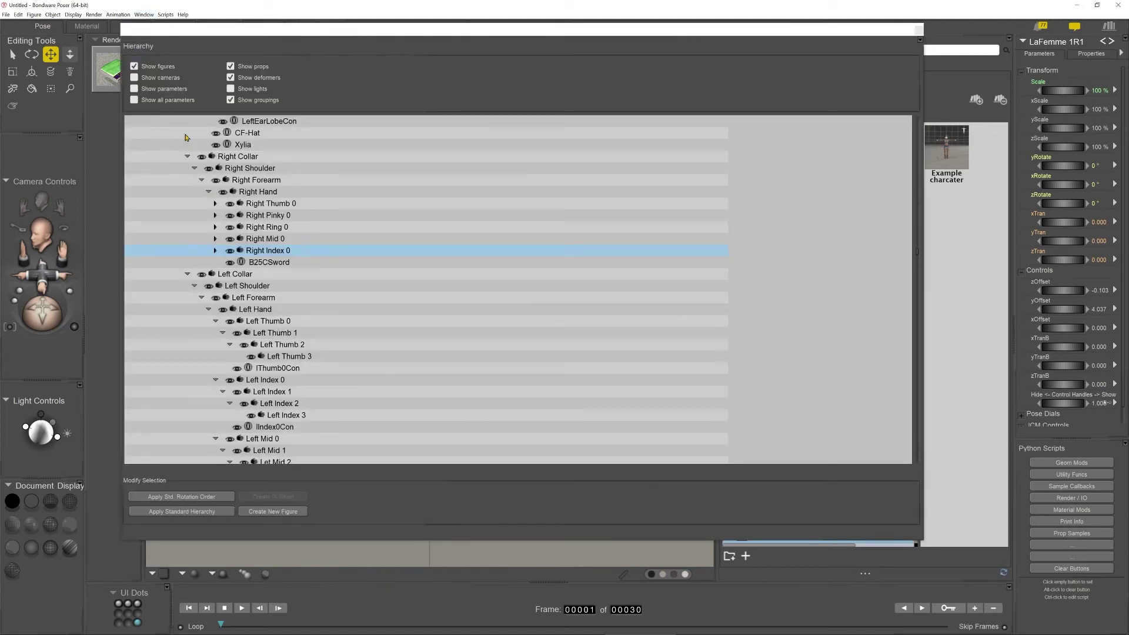
{"action": "left_click", "coordinate": [188, 157]}
{"action": "scroll", "coordinate": [194, 156], "scroll_direction": "up", "scroll_amount": 6}
{"action": "scroll", "coordinate": [209, 150], "scroll_direction": "down", "scroll_amount": 2}
{"action": "scroll", "coordinate": [206, 152], "scroll_direction": "up", "scroll_amount": 15}
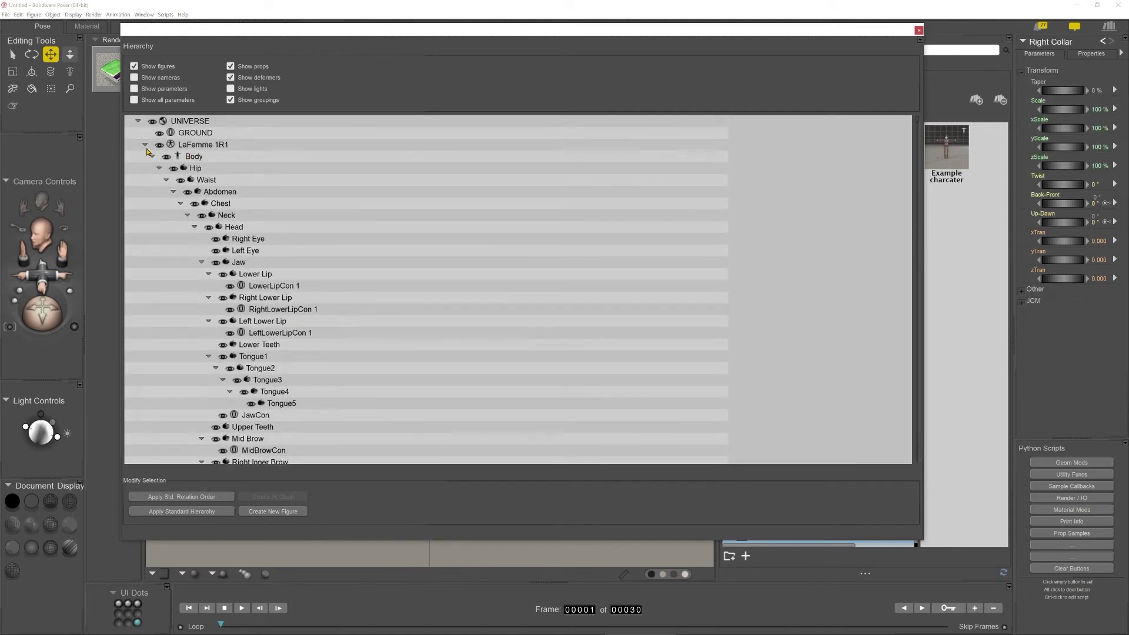
{"action": "left_click", "coordinate": [145, 145]}
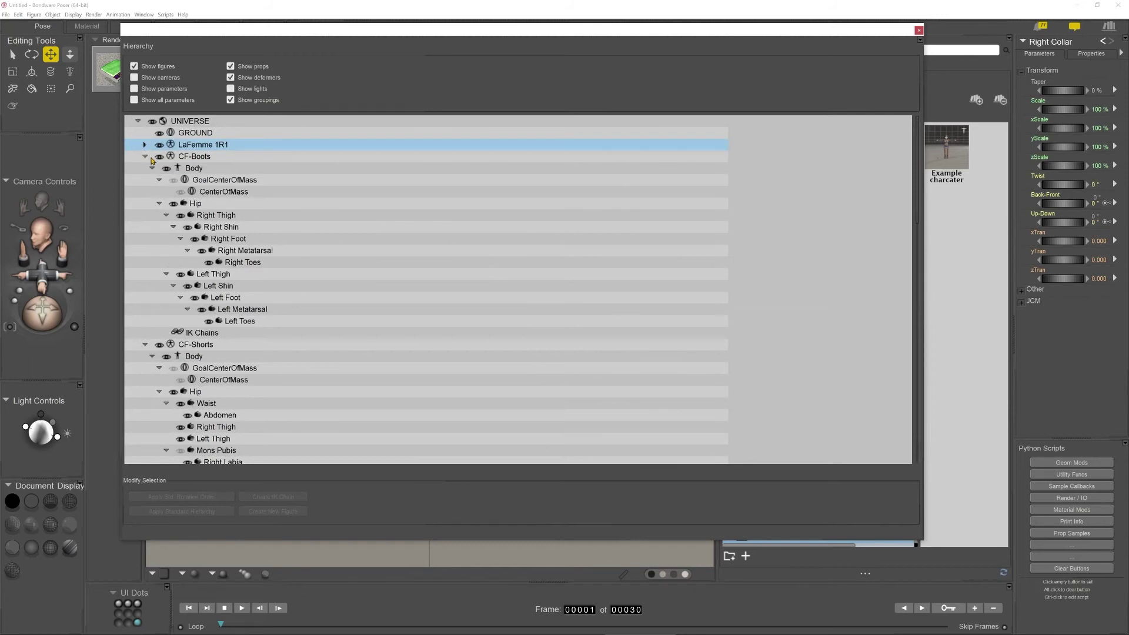
{"action": "left_click", "coordinate": [145, 157]}
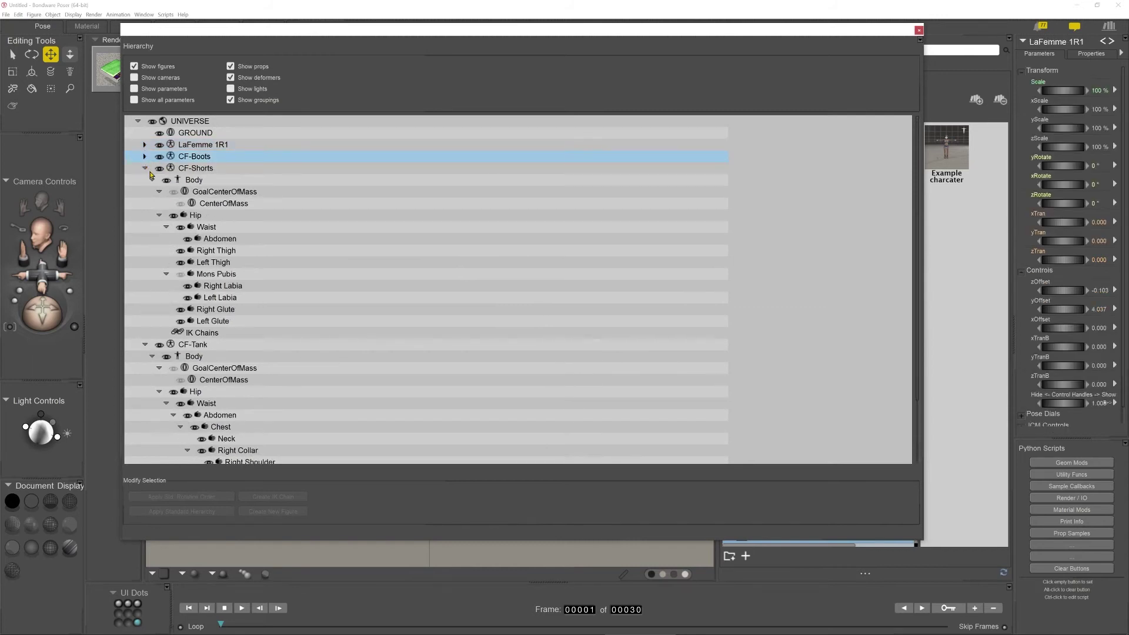
{"action": "left_click", "coordinate": [145, 169]}
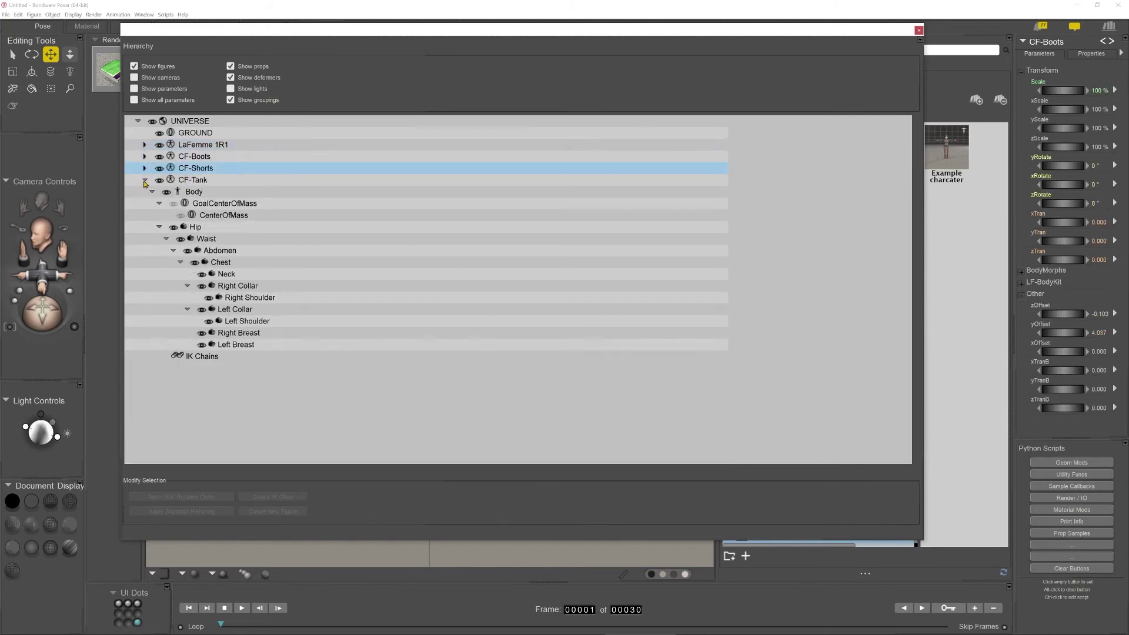
{"action": "left_click", "coordinate": [145, 180]}
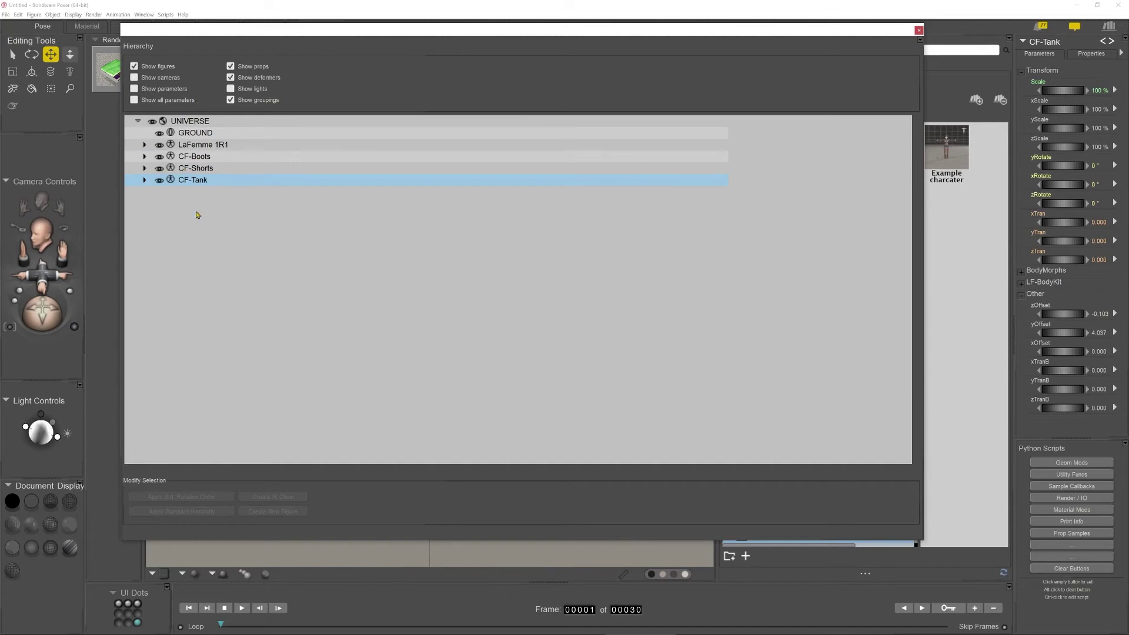
{"action": "mouse_move", "coordinate": [121, 634]}
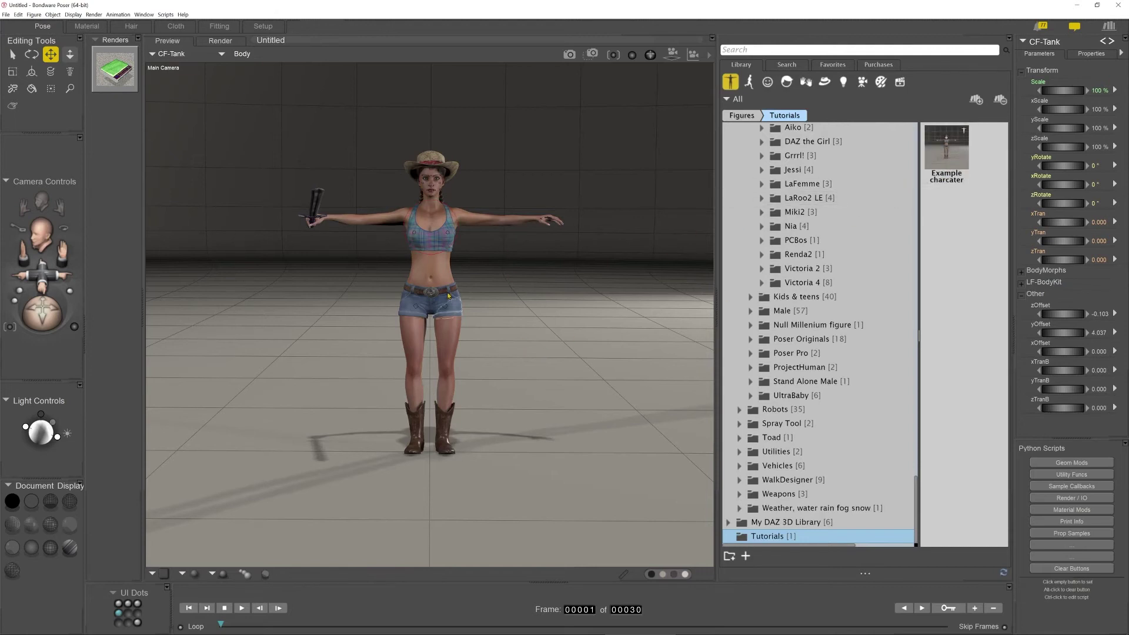
- Shift LaFemme 1R1 sideways to a negative xTran value and add the saved Example charcater from the Tutorials library beside it
{"action": "left_click", "coordinate": [218, 53]}
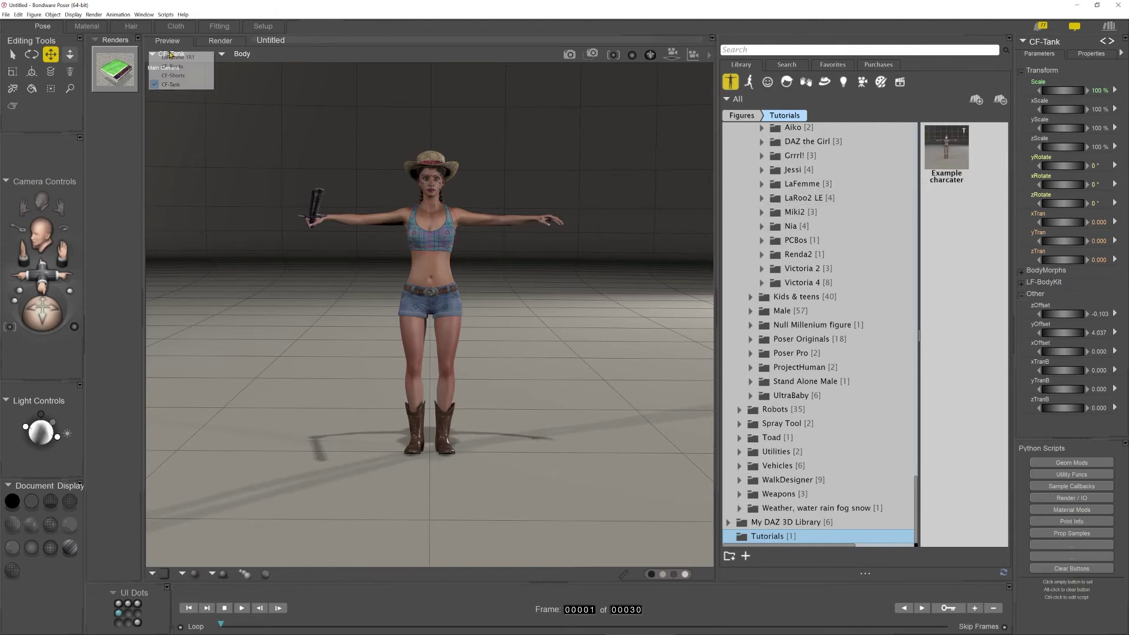
{"action": "left_click", "coordinate": [187, 63]}
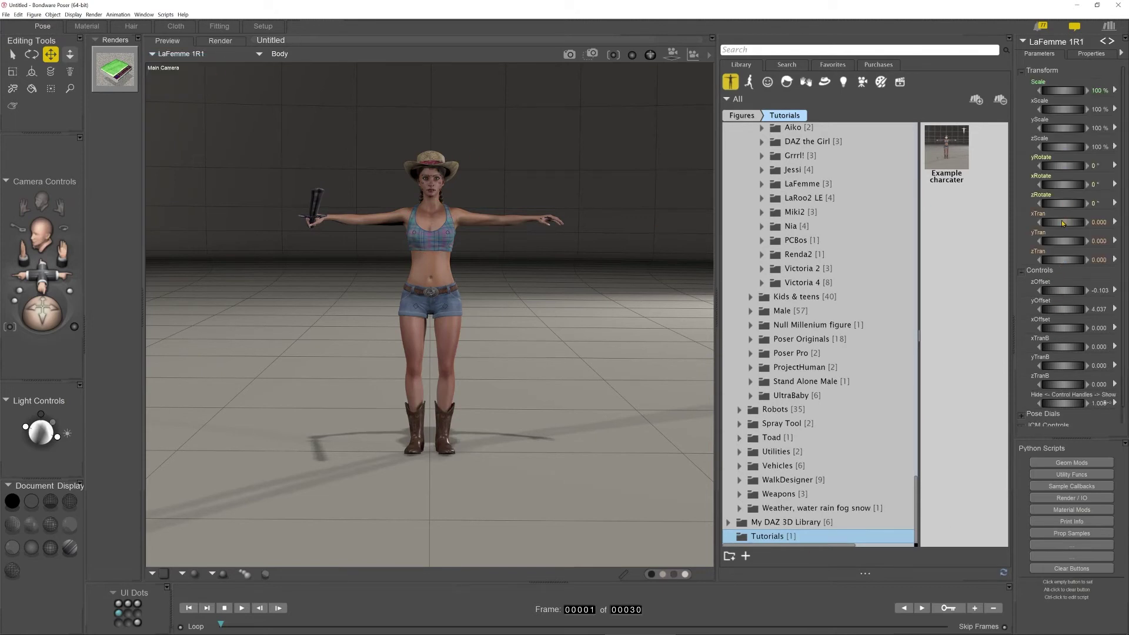
{"action": "left_click_drag", "start_coordinate": [1065, 224], "coordinate": [1050, 224]}
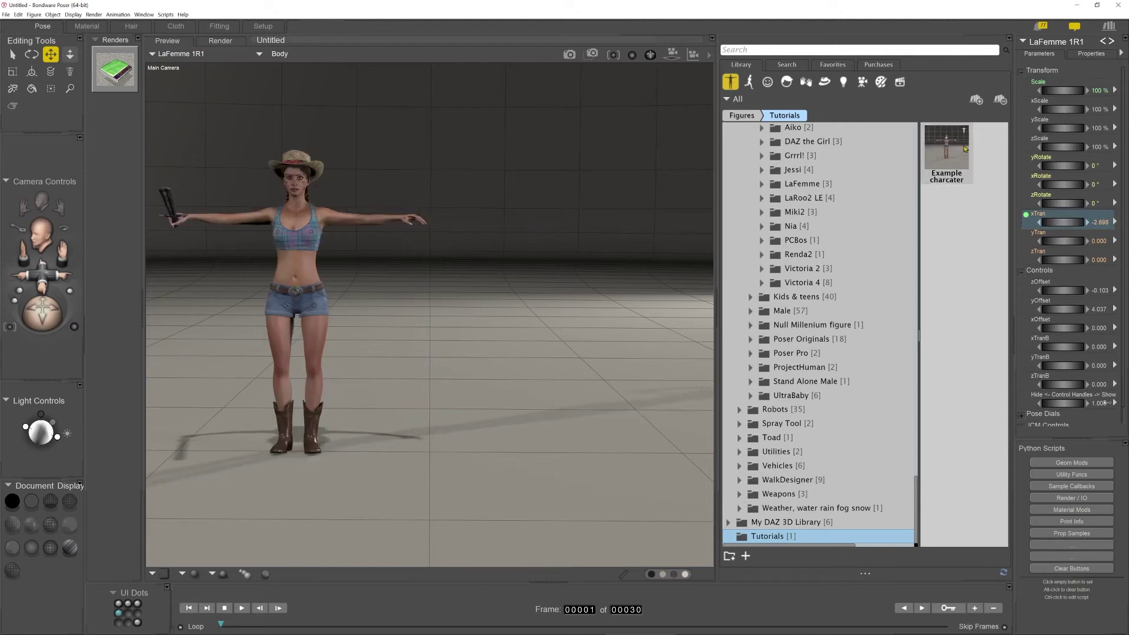
{"action": "left_click", "coordinate": [940, 147]}
{"action": "left_click_drag", "start_coordinate": [940, 146], "coordinate": [514, 182]}
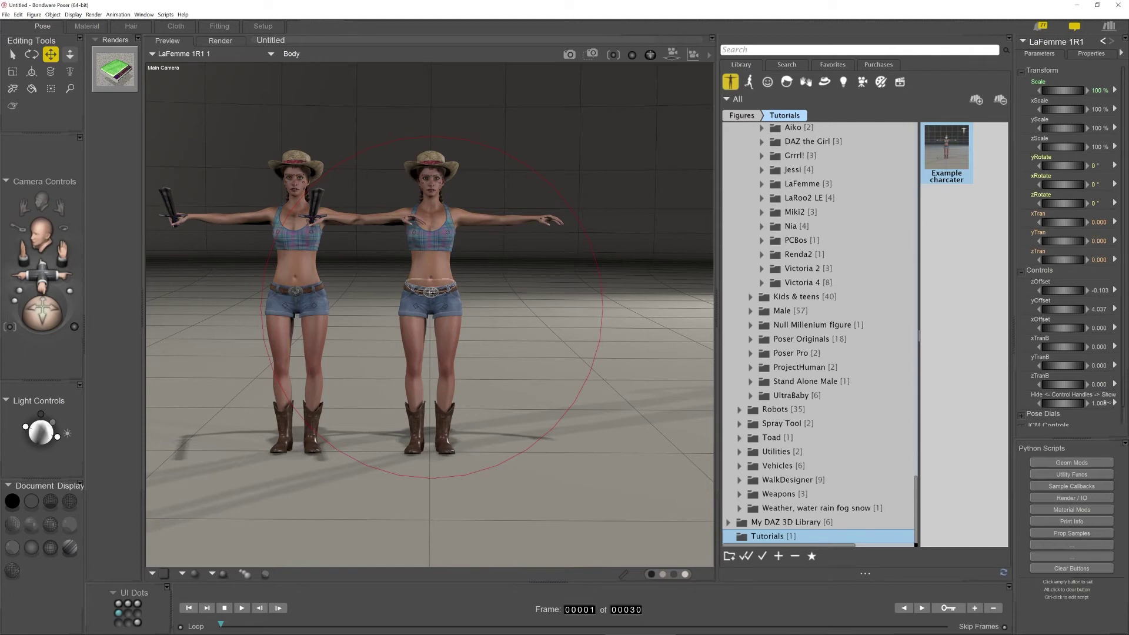
- Delete the added character copy and undo the original figure's sideways move
{"action": "key", "text": "Delete"}
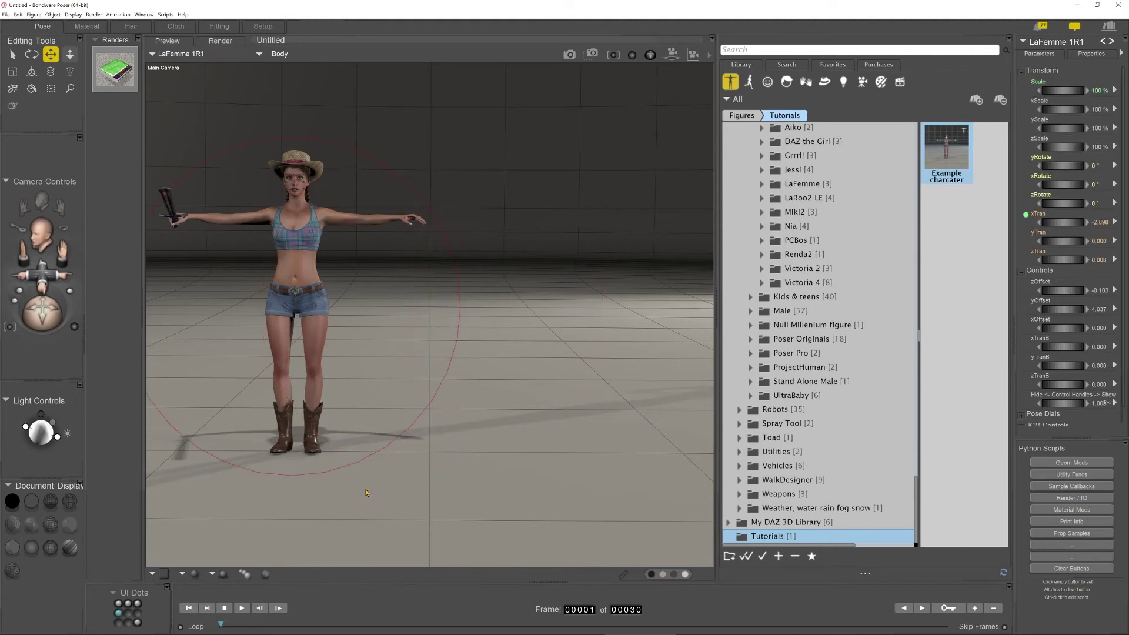
{"action": "key", "text": "ctrl+z"}
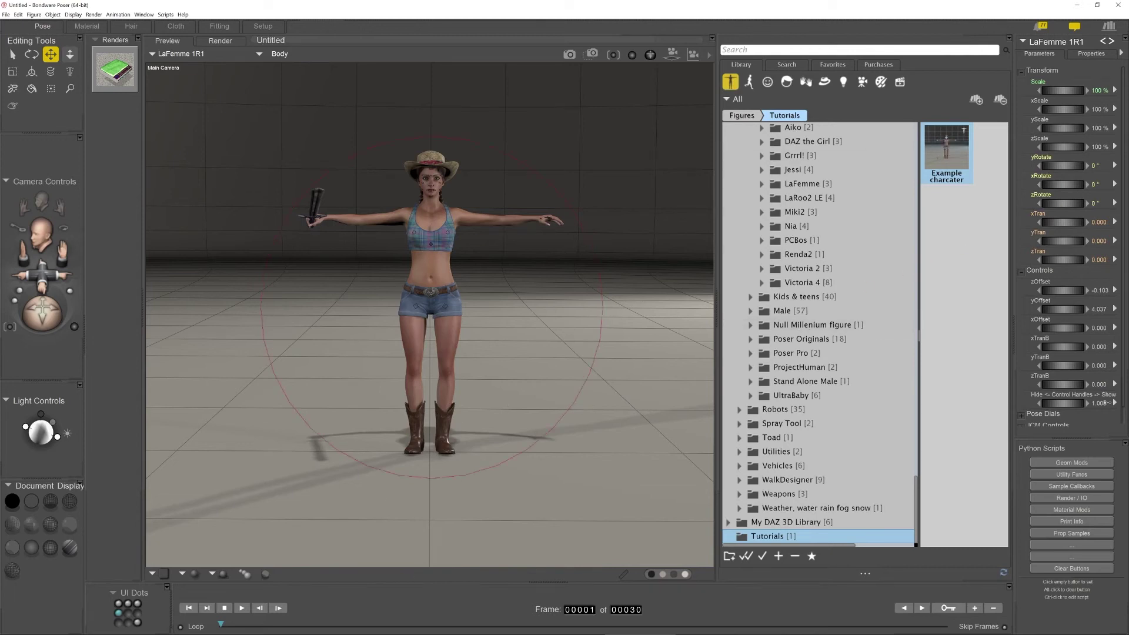
- Add the saved Example charcater to the scene once more and open the Hierarchy Editor enlarged to show the full figure list
{"action": "double_click", "coordinate": [951, 149]}
{"action": "left_click", "coordinate": [167, 15]}
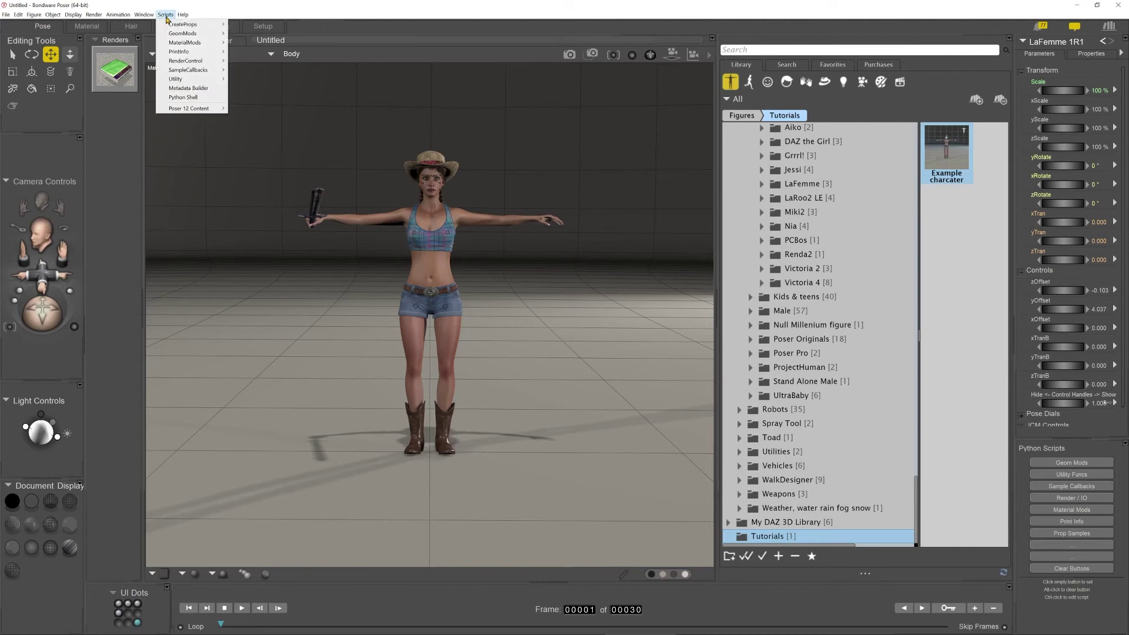
{"action": "mouse_move", "coordinate": [183, 15]}
{"action": "mouse_move", "coordinate": [144, 15]}
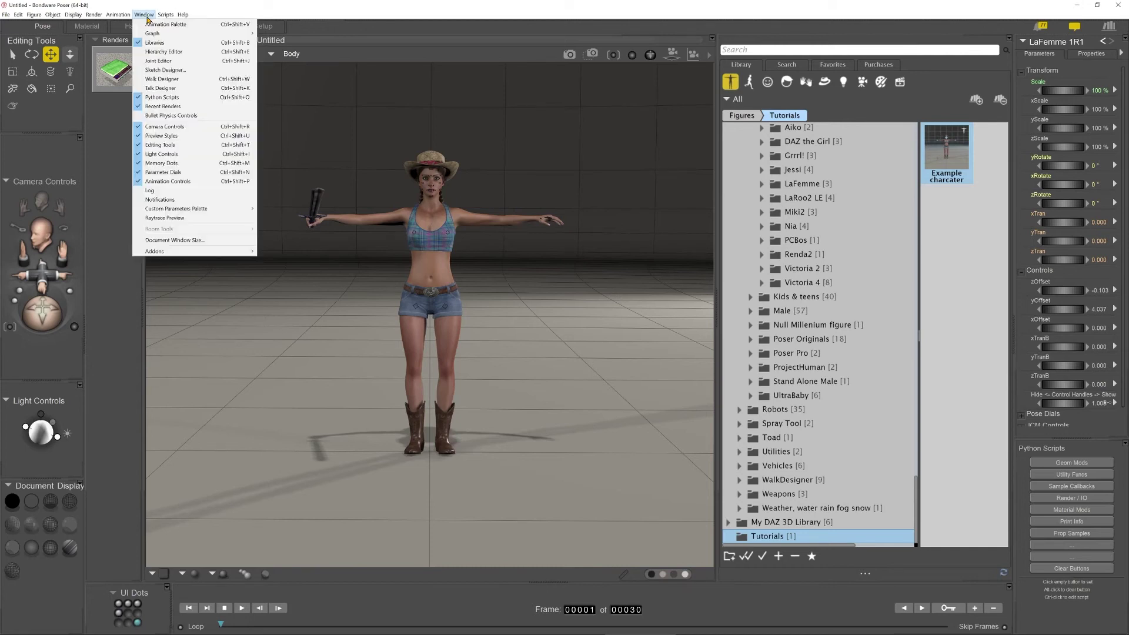
{"action": "left_click", "coordinate": [160, 52]}
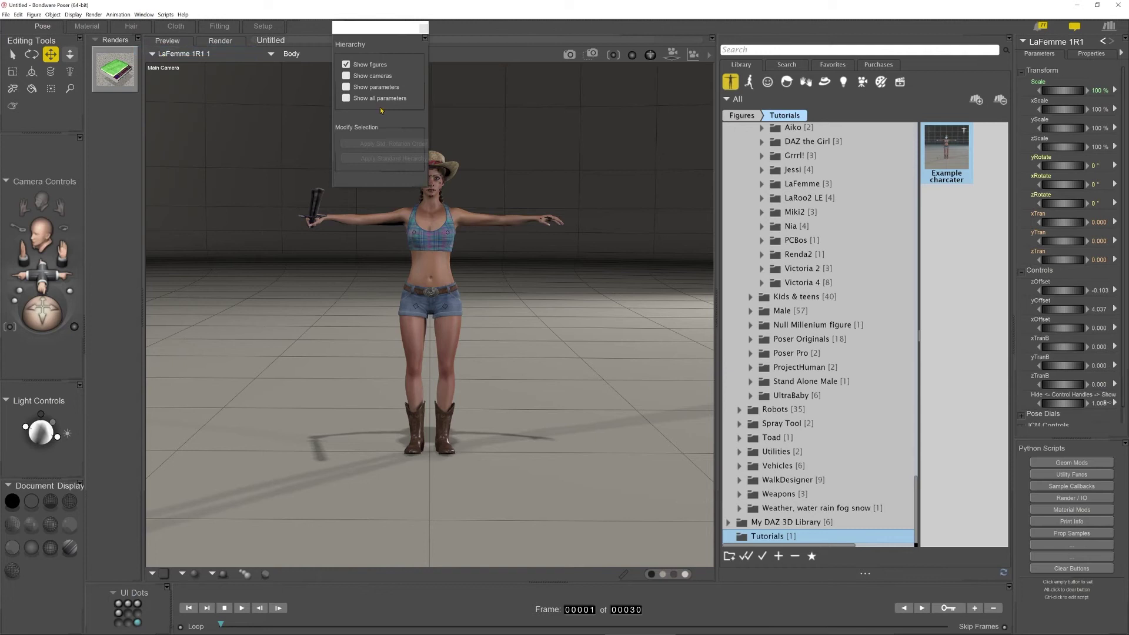
{"action": "left_click", "coordinate": [430, 193]}
{"action": "left_click_drag", "start_coordinate": [383, 45], "coordinate": [167, 57]}
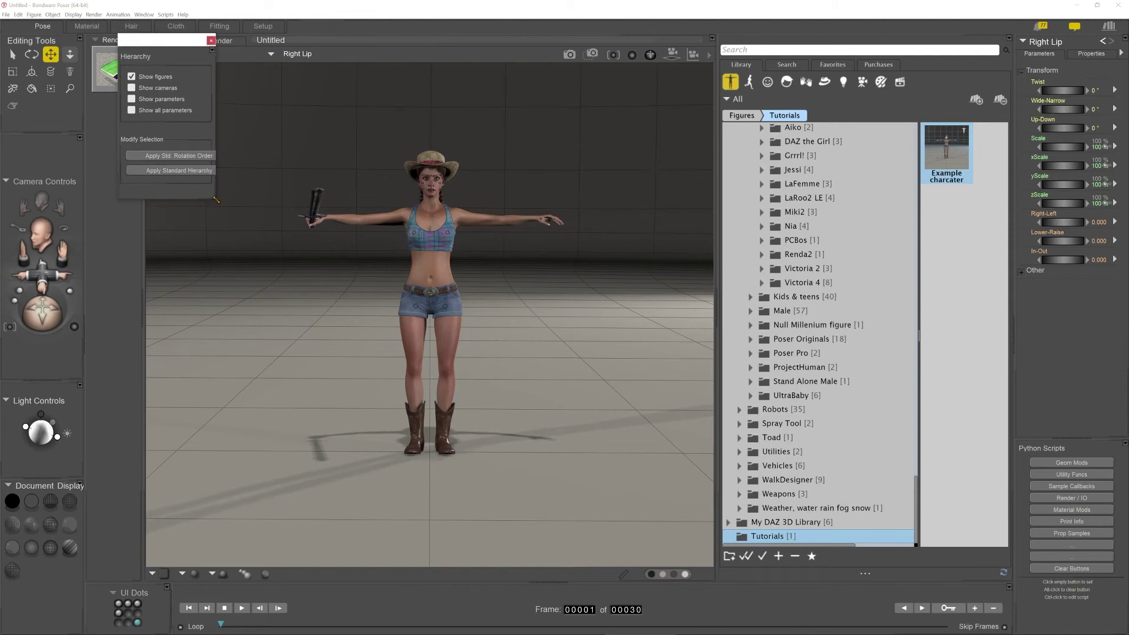
{"action": "left_click_drag", "start_coordinate": [213, 202], "coordinate": [856, 547]}
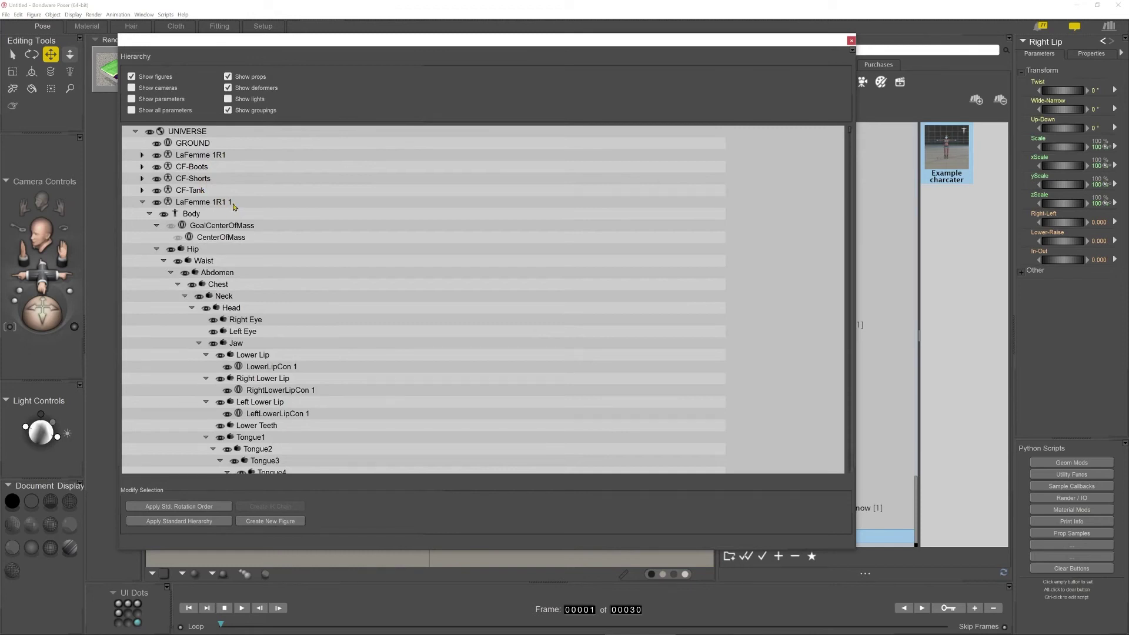
- Collapse LaFemme 1R1 1 in the hierarchy to examine the duplicated clothing figures, and close the Hierarchy Editor
{"action": "left_click", "coordinate": [142, 202]}
{"action": "left_click", "coordinate": [142, 202]}
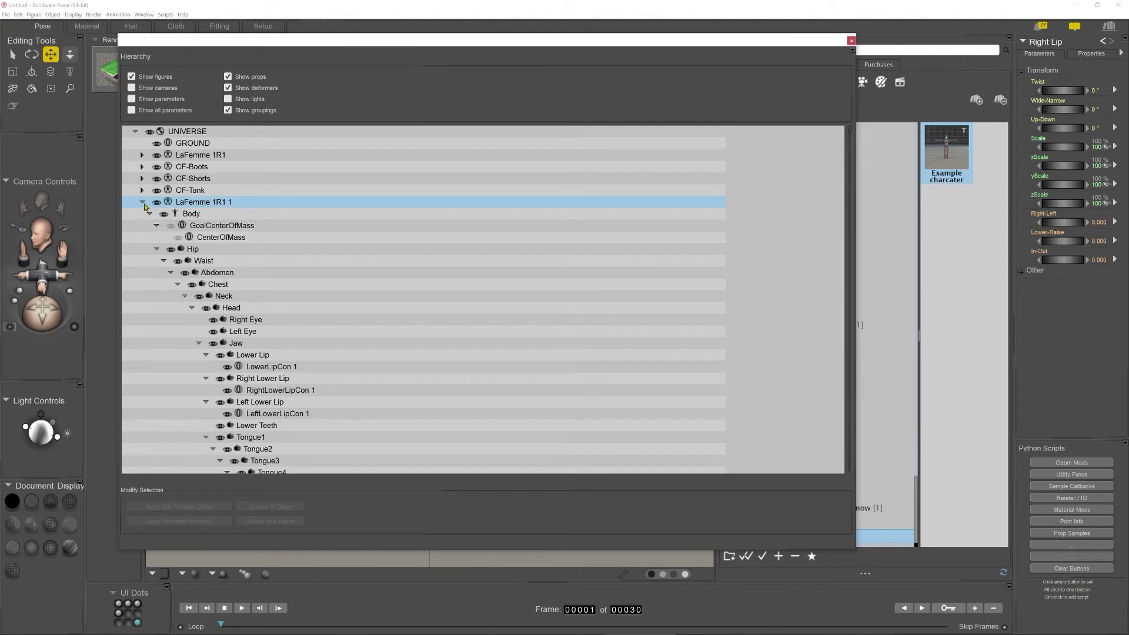
{"action": "left_click", "coordinate": [142, 203]}
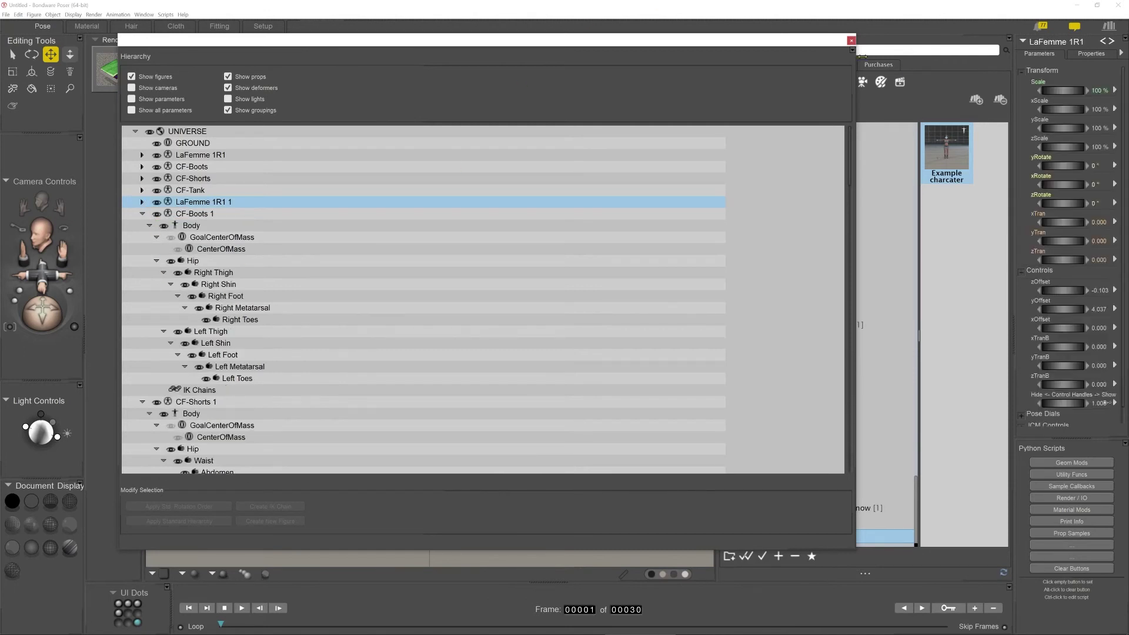
{"action": "left_click", "coordinate": [851, 40]}
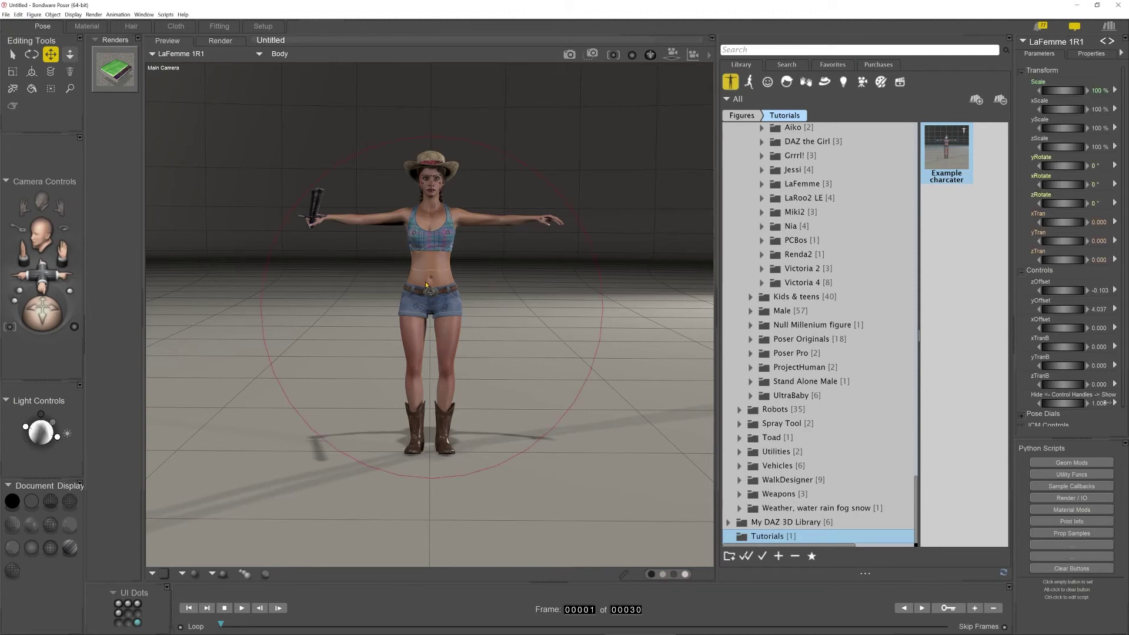
- Switch to File Explorer to examine the Example charcater files in the Tutorials runtime's Character folder, and return to Poser
{"action": "left_click", "coordinate": [256, 626]}
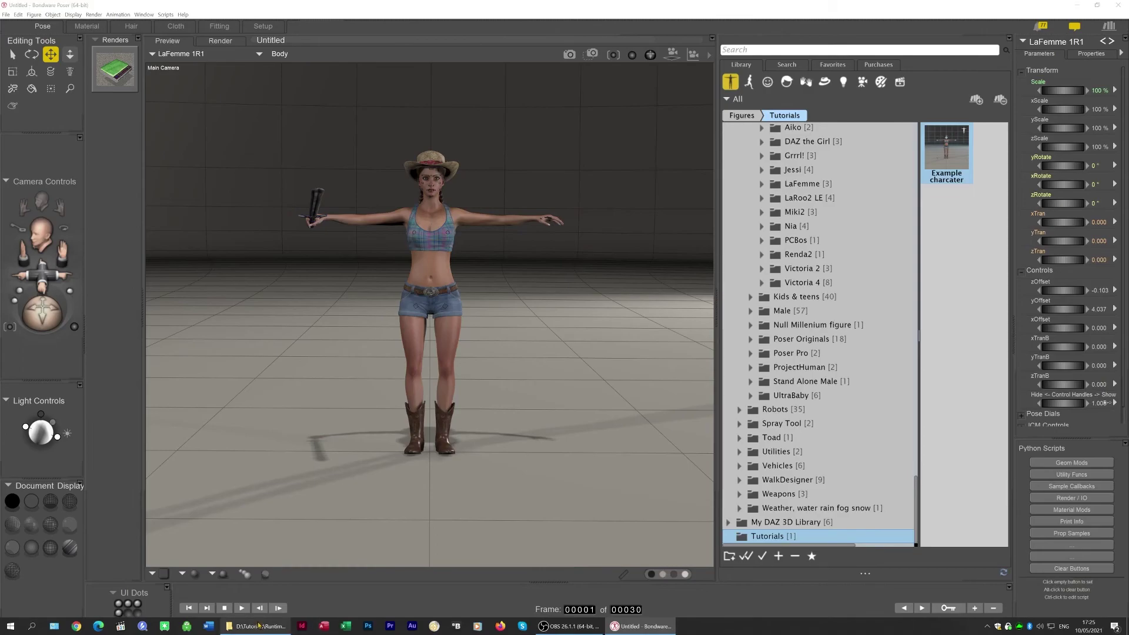
{"action": "left_click", "coordinate": [170, 59]}
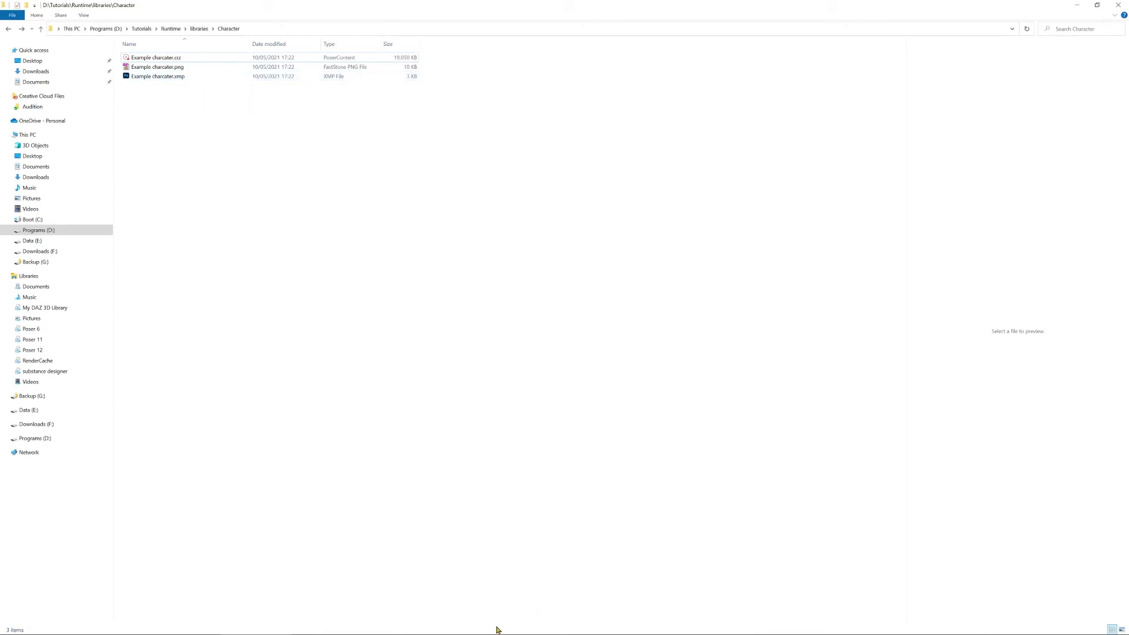
{"action": "mouse_move", "coordinate": [524, 633]}
{"action": "left_click", "coordinate": [649, 630]}
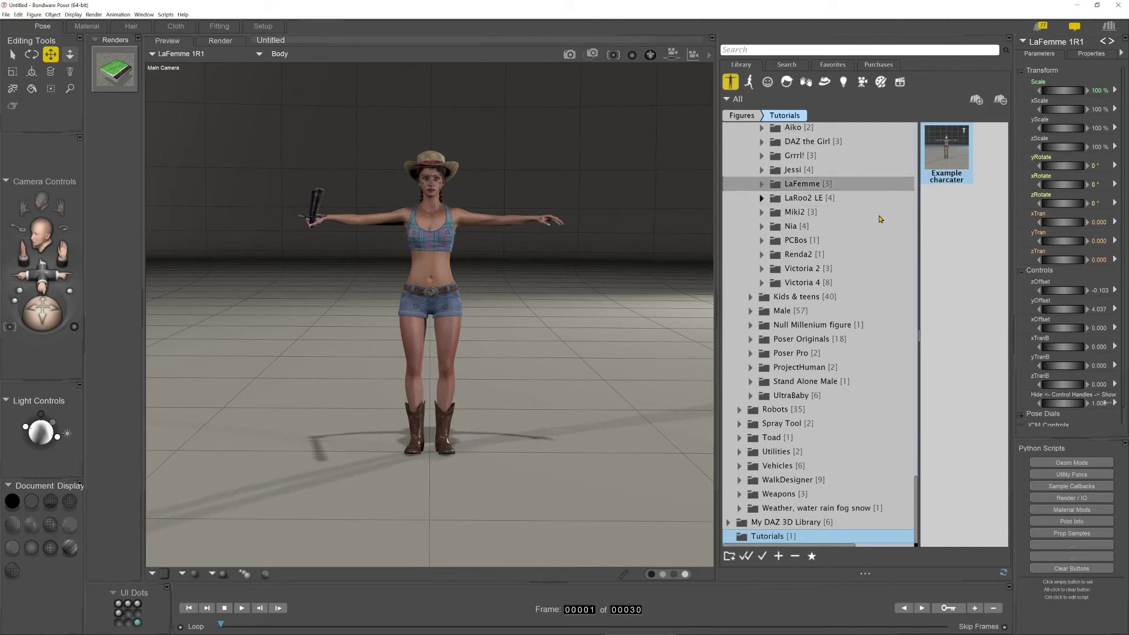
- Enable the Extended Details Panel in the library's display options
{"action": "left_click", "coordinate": [865, 573]}
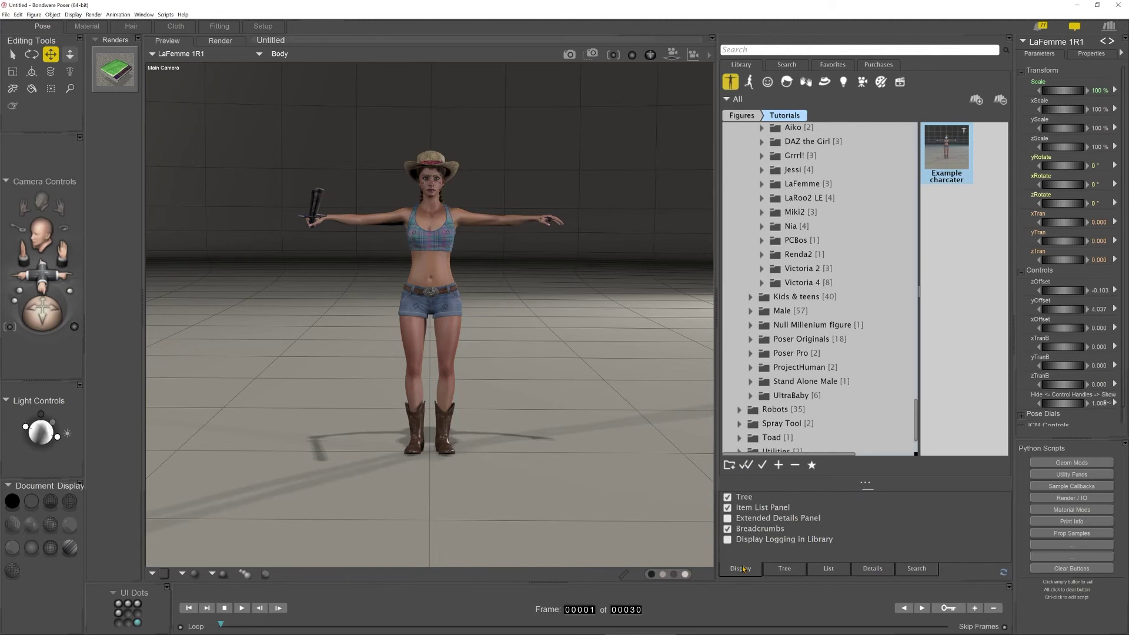
{"action": "left_click", "coordinate": [728, 518]}
- Examine the Example charcater entry's extended details, from its file path and Tags down to Characteristic
{"action": "scroll", "coordinate": [875, 392], "scroll_direction": "down", "scroll_amount": 3}
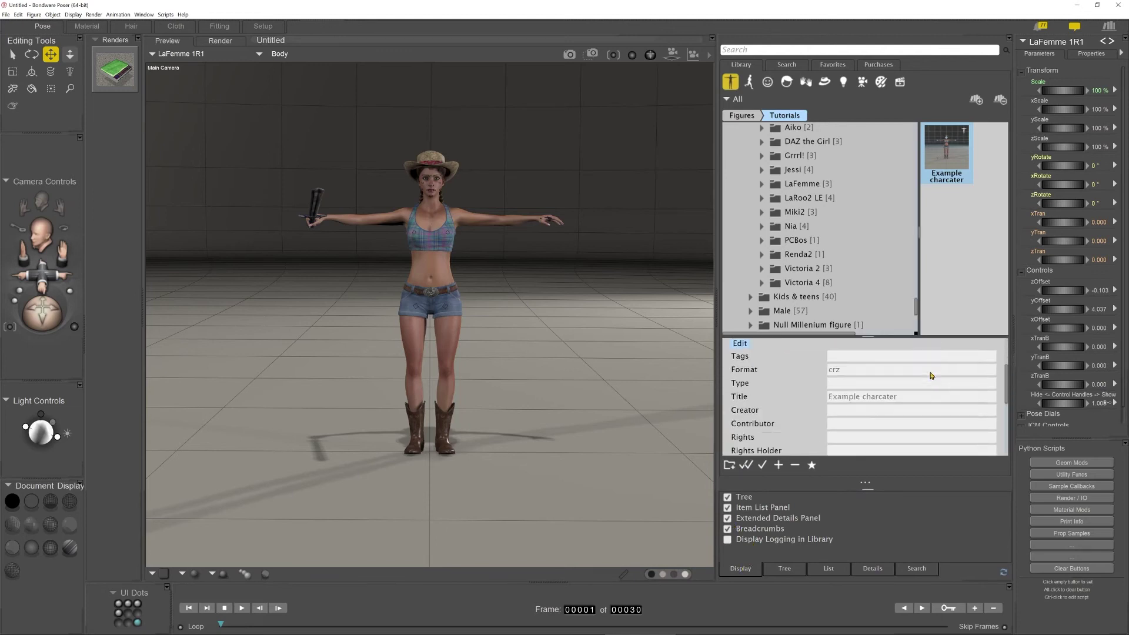
{"action": "scroll", "coordinate": [856, 374], "scroll_direction": "up", "scroll_amount": 3}
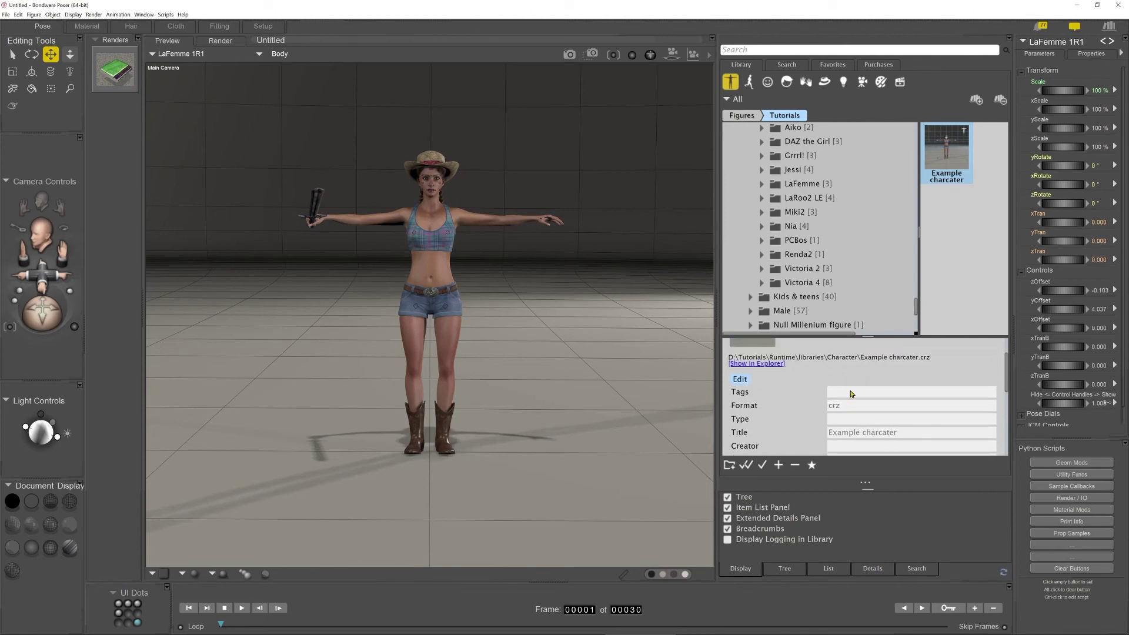
{"action": "scroll", "coordinate": [852, 393], "scroll_direction": "down", "scroll_amount": 3}
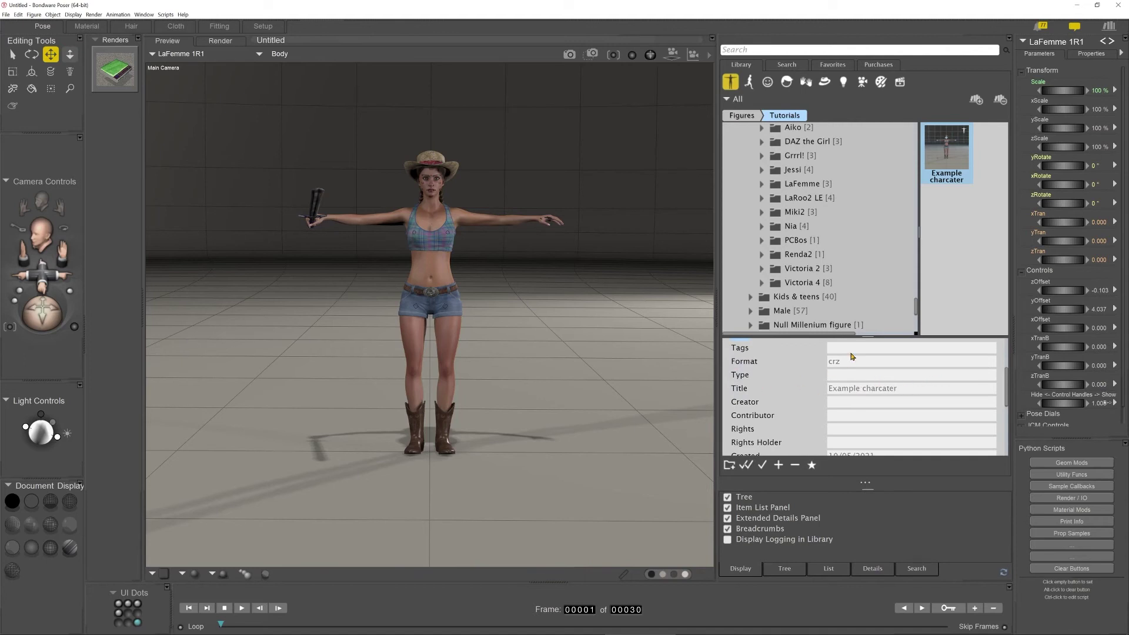
{"action": "scroll", "coordinate": [905, 399], "scroll_direction": "up", "scroll_amount": 3}
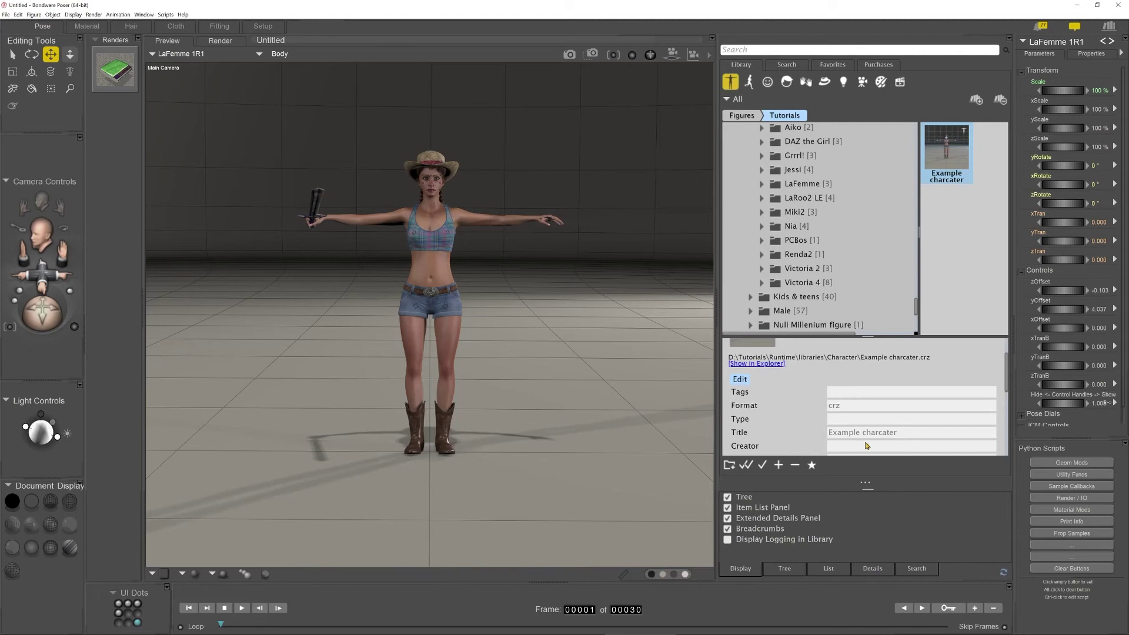
{"action": "scroll", "coordinate": [880, 423], "scroll_direction": "down", "scroll_amount": 1}
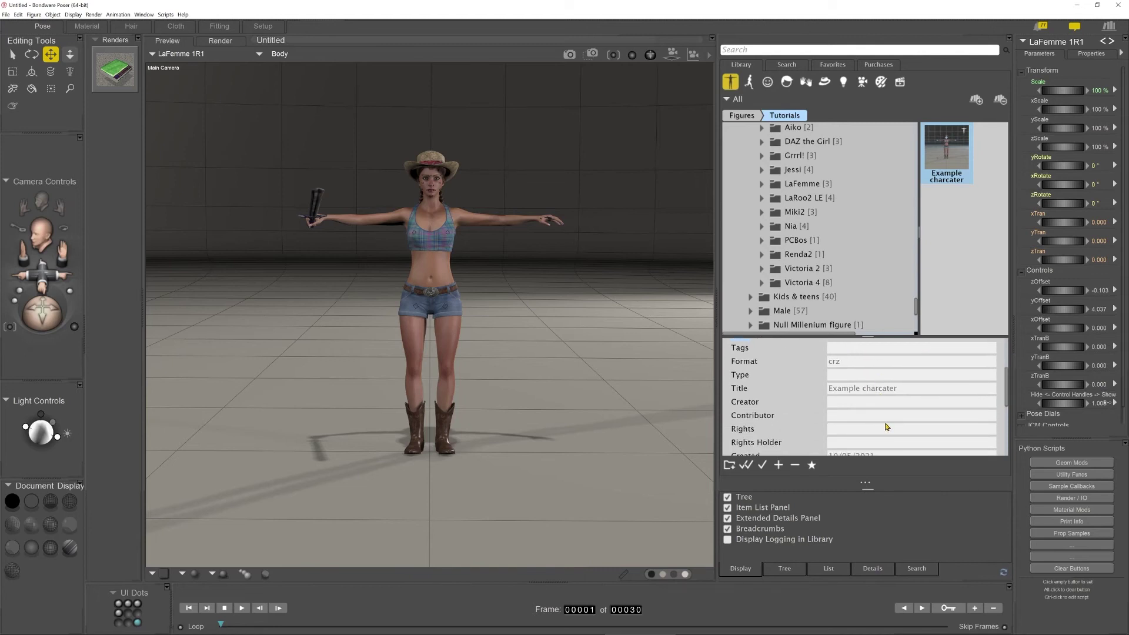
{"action": "scroll", "coordinate": [887, 416], "scroll_direction": "up", "scroll_amount": 1}
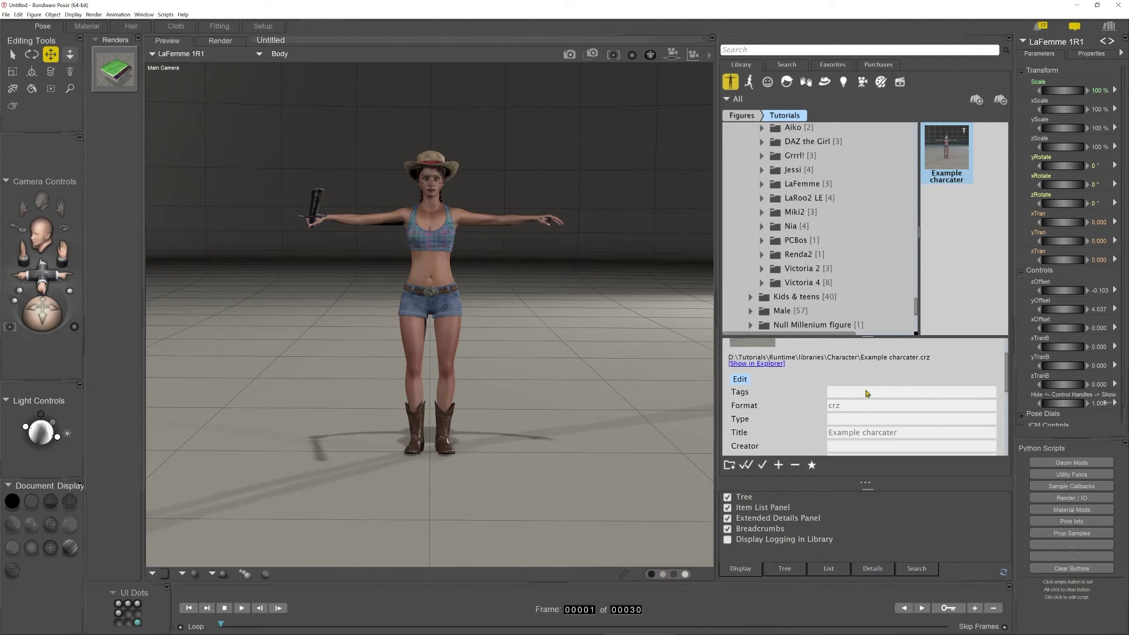
{"action": "scroll", "coordinate": [889, 403], "scroll_direction": "down", "scroll_amount": 5}
{"action": "mouse_move", "coordinate": [434, 627]}
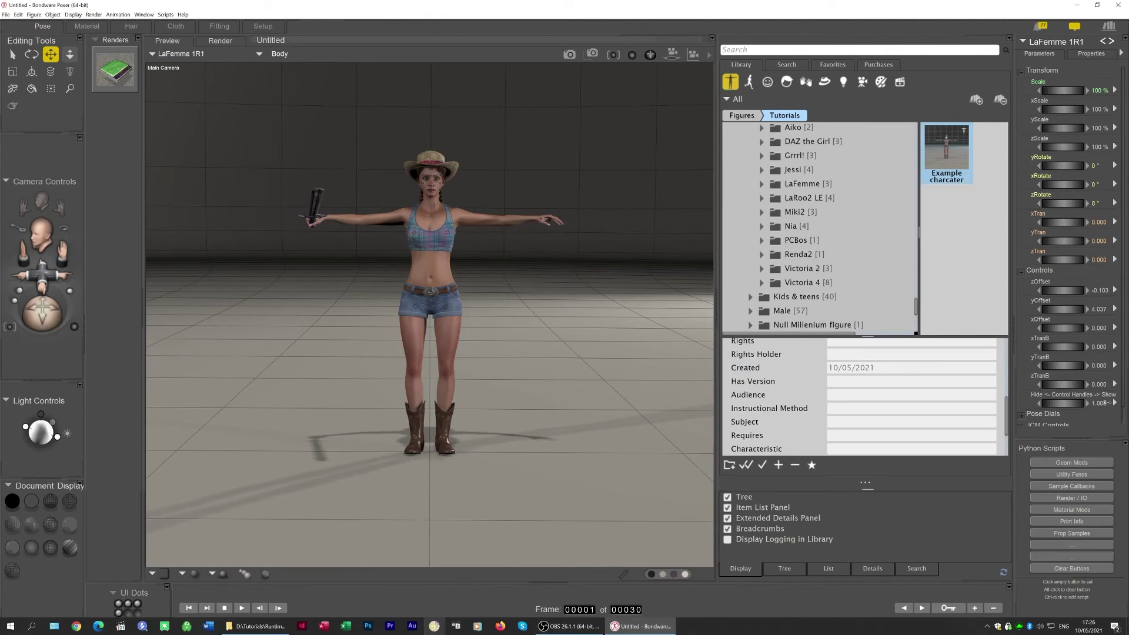
- Switch to File Explorer to examine the Example charcater PNG preview and CRZ file, and return to Poser
{"action": "left_click", "coordinate": [262, 627]}
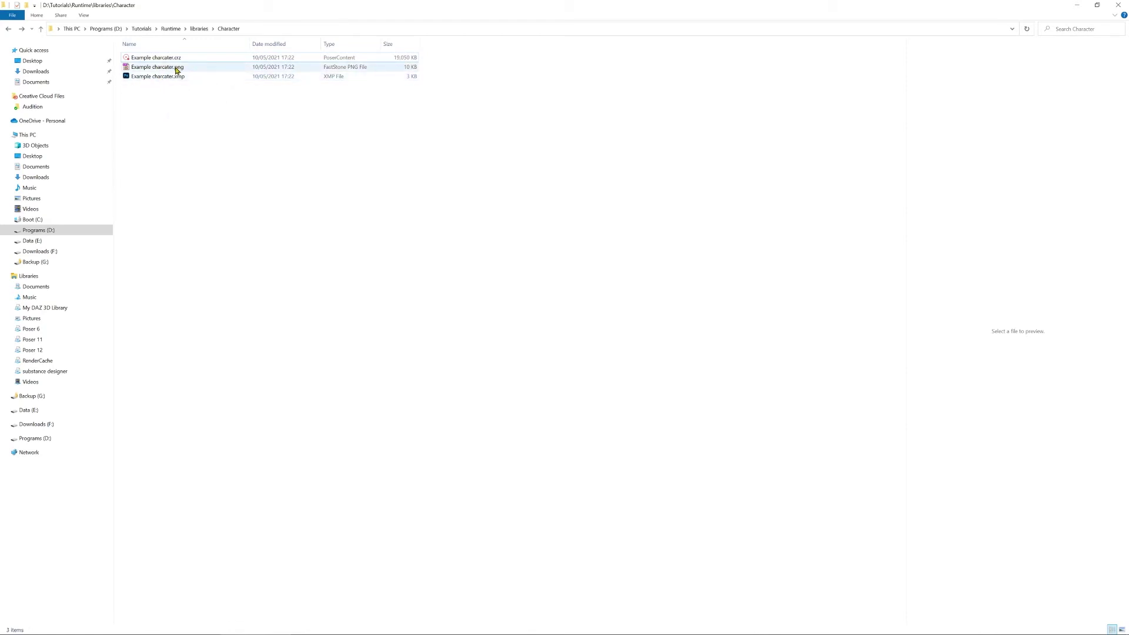
{"action": "left_click", "coordinate": [178, 70]}
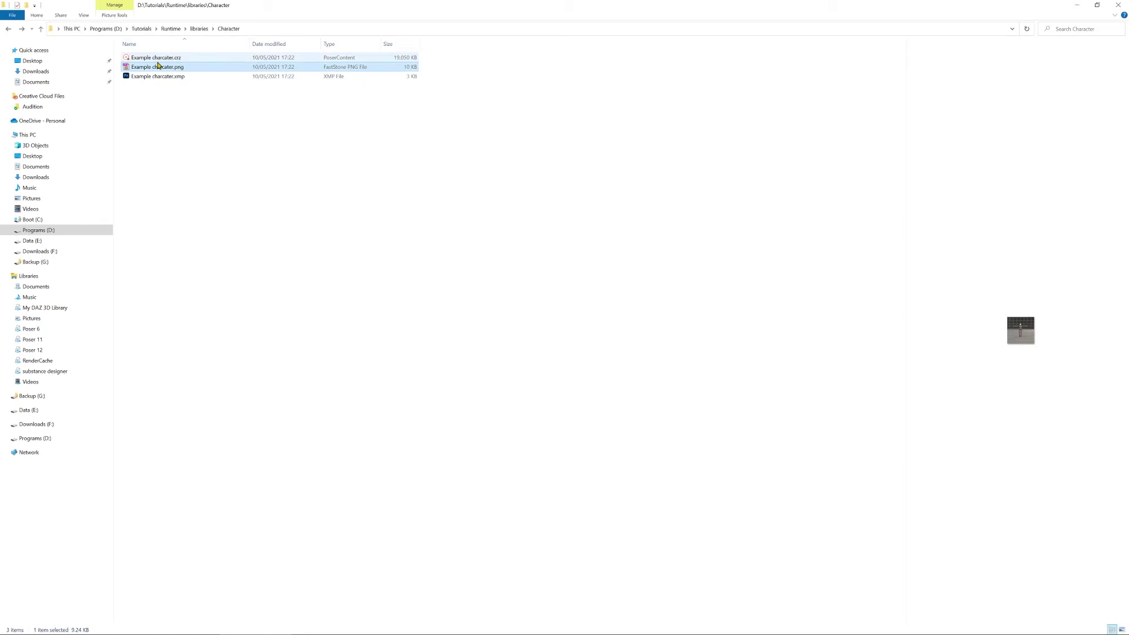
{"action": "left_click", "coordinate": [160, 59]}
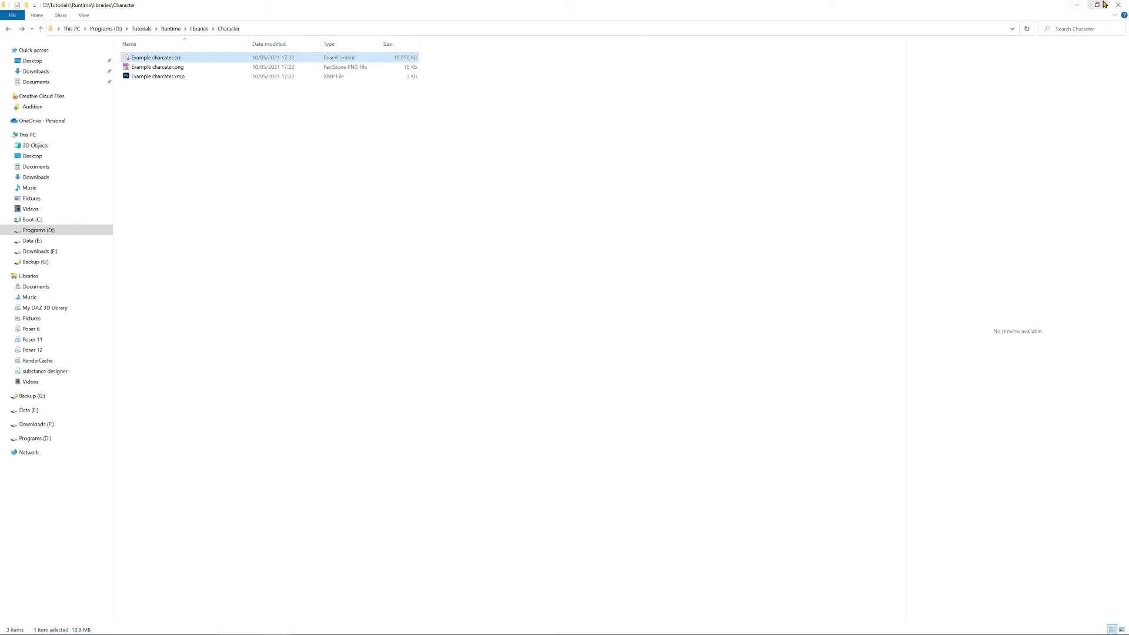
{"action": "left_click", "coordinate": [1077, 4]}
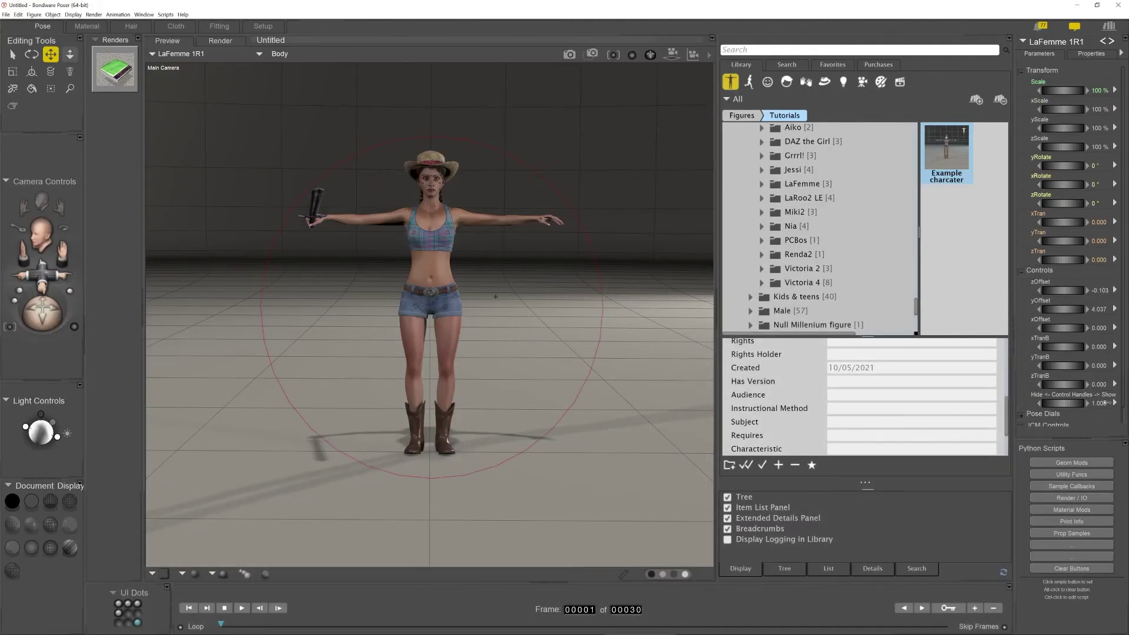
- Select the Body of LaFemme 1R1 and turn off the library's Extended Details Panel
{"action": "left_click", "coordinate": [431, 277]}
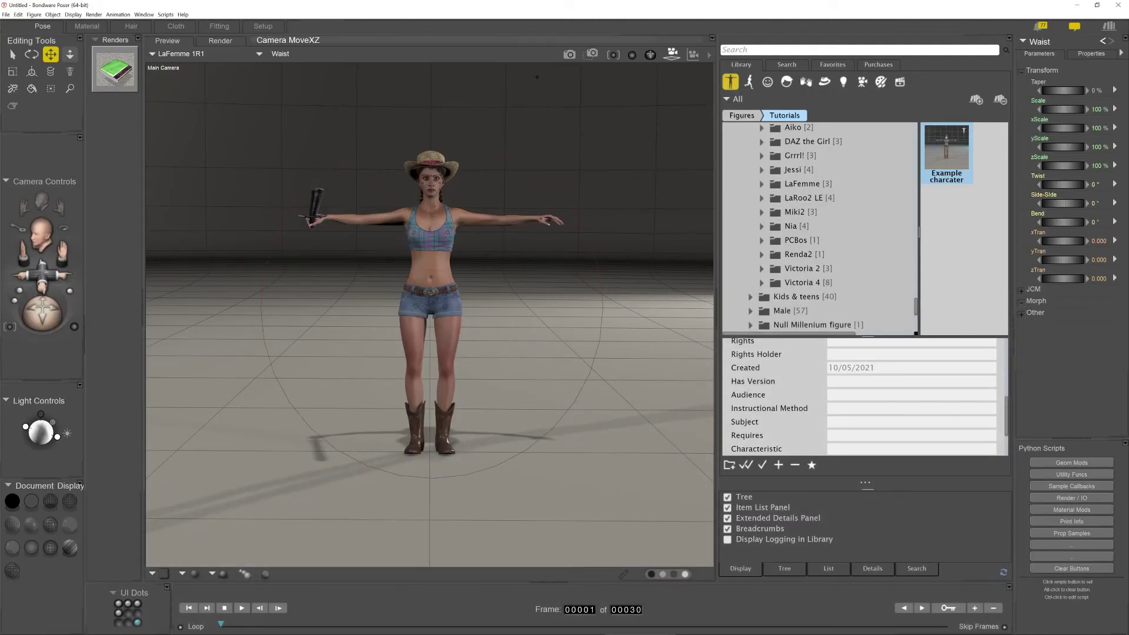
{"action": "left_click", "coordinate": [280, 54]}
{"action": "left_click", "coordinate": [281, 57]}
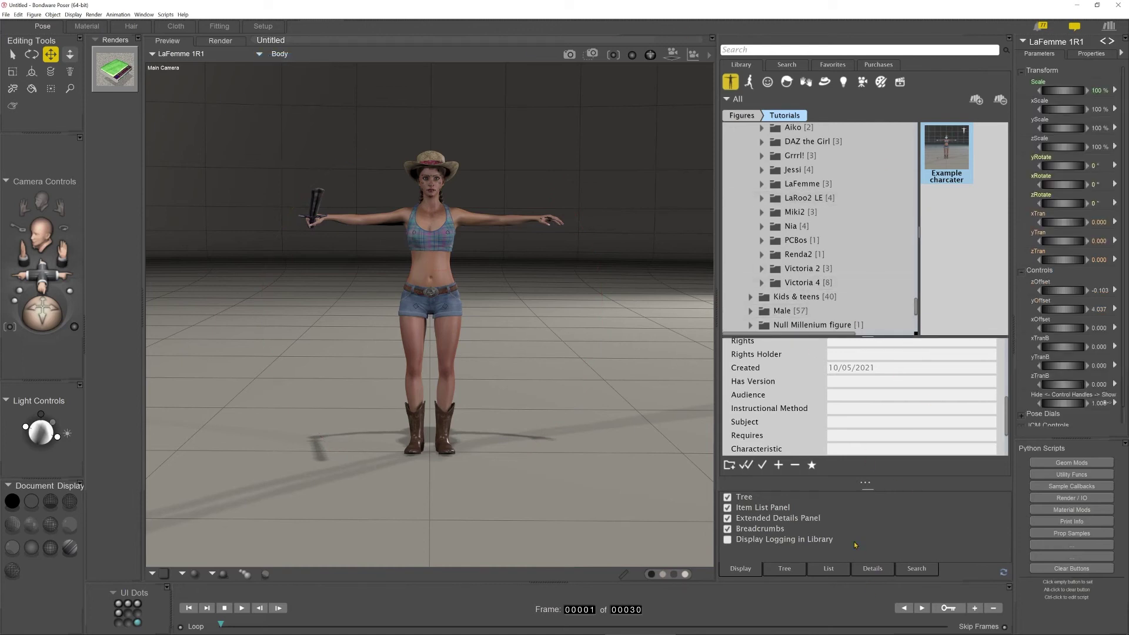
{"action": "left_click", "coordinate": [728, 519]}
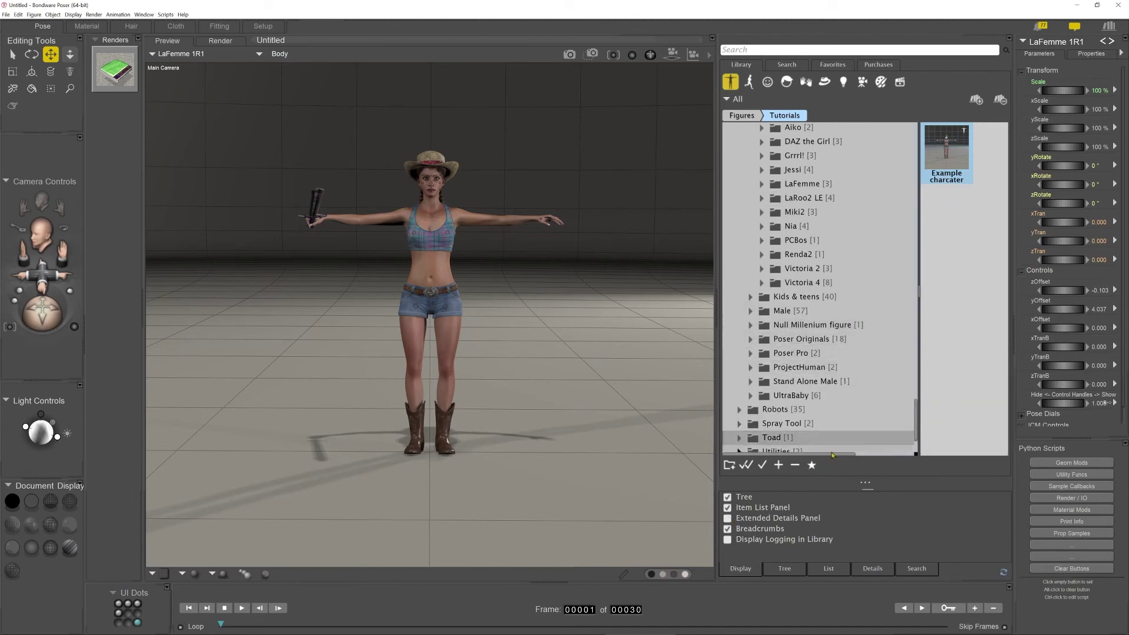
- Save the whole figure group to the library as pro using the original figure geometry file, and examine its files in File Explorer
{"action": "left_click", "coordinate": [777, 465]}
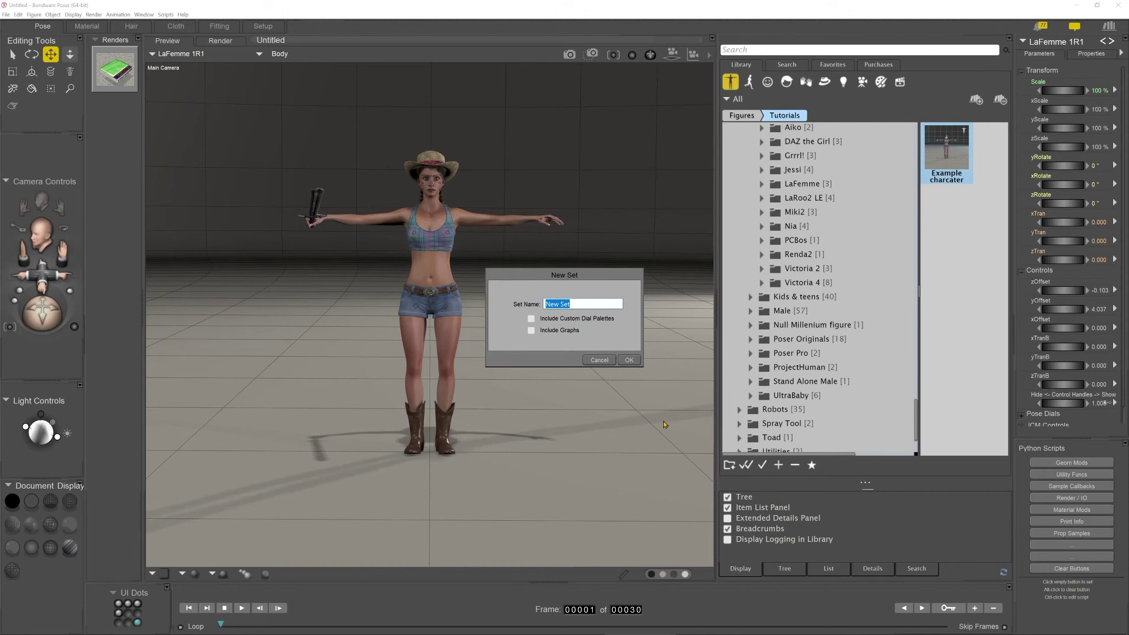
{"action": "type", "text": "pro"}
{"action": "left_click", "coordinate": [630, 360]}
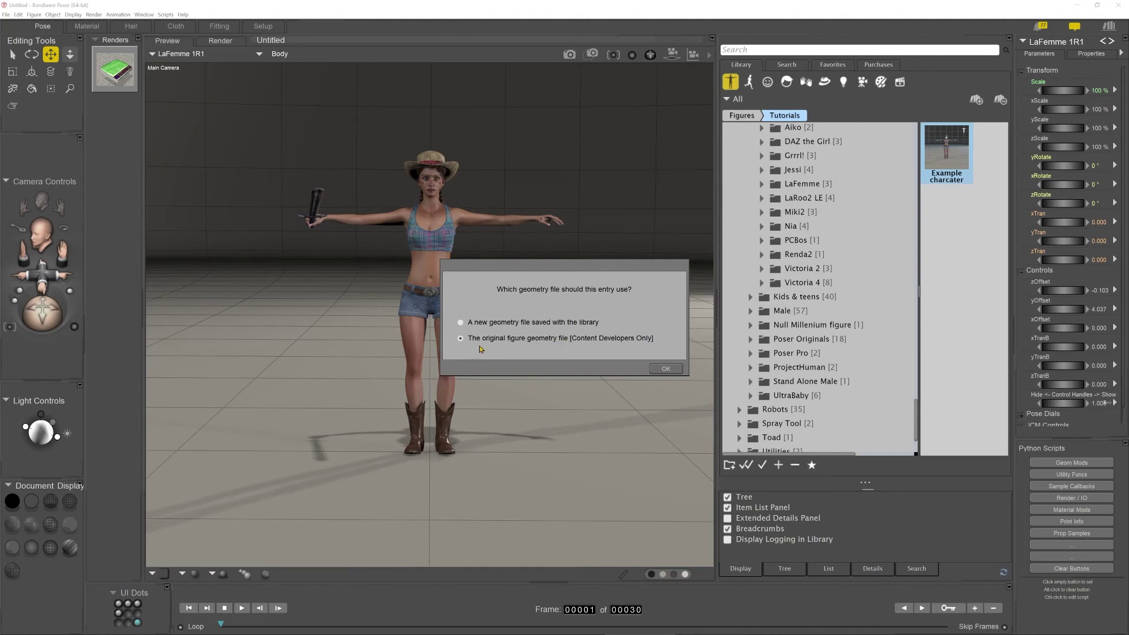
{"action": "left_click", "coordinate": [666, 369]}
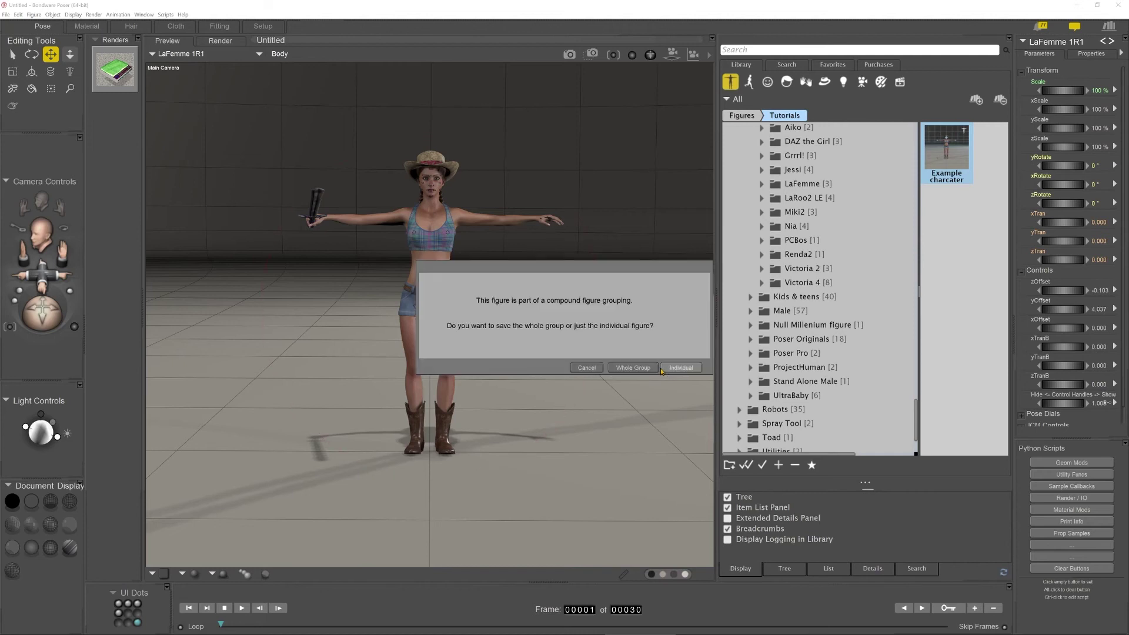
{"action": "left_click", "coordinate": [644, 367]}
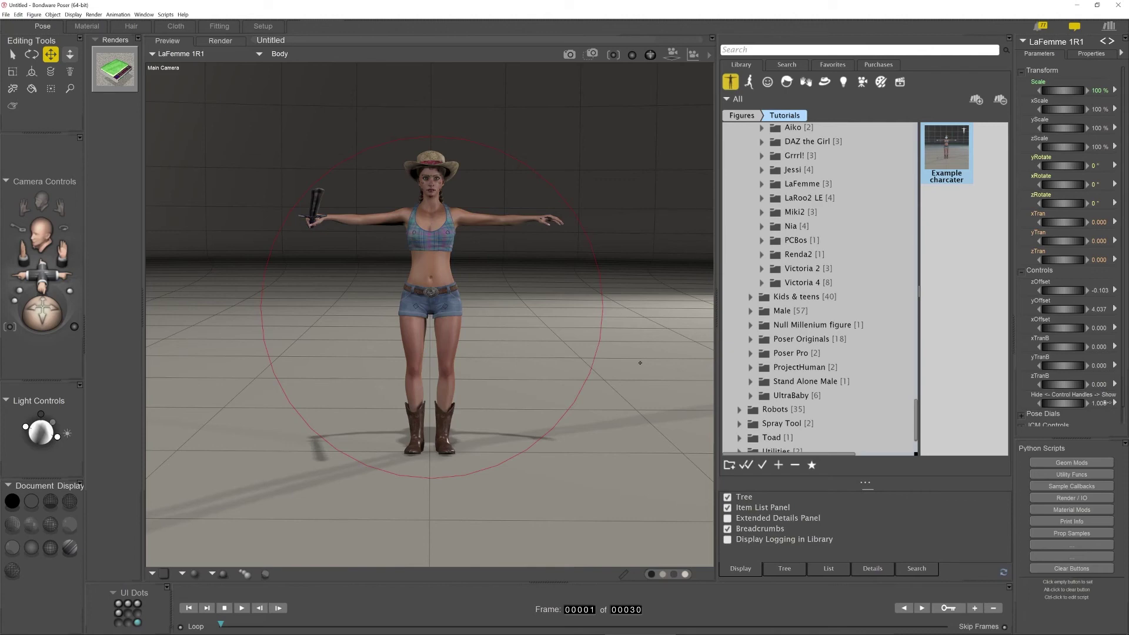
{"action": "left_click", "coordinate": [255, 626]}
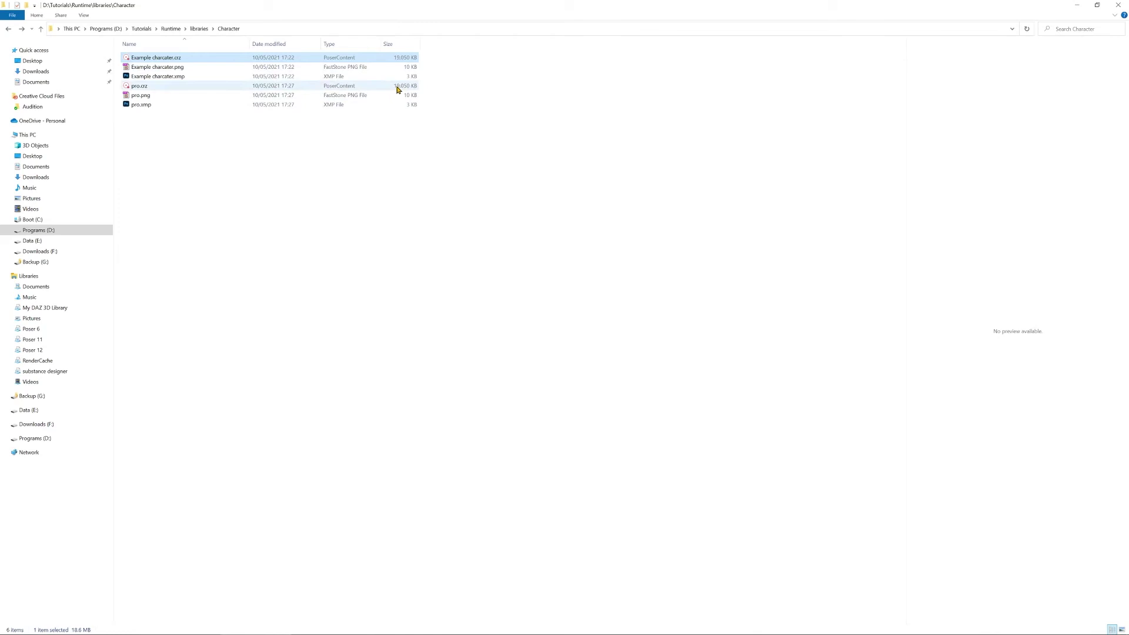
{"action": "left_click", "coordinate": [1075, 6]}
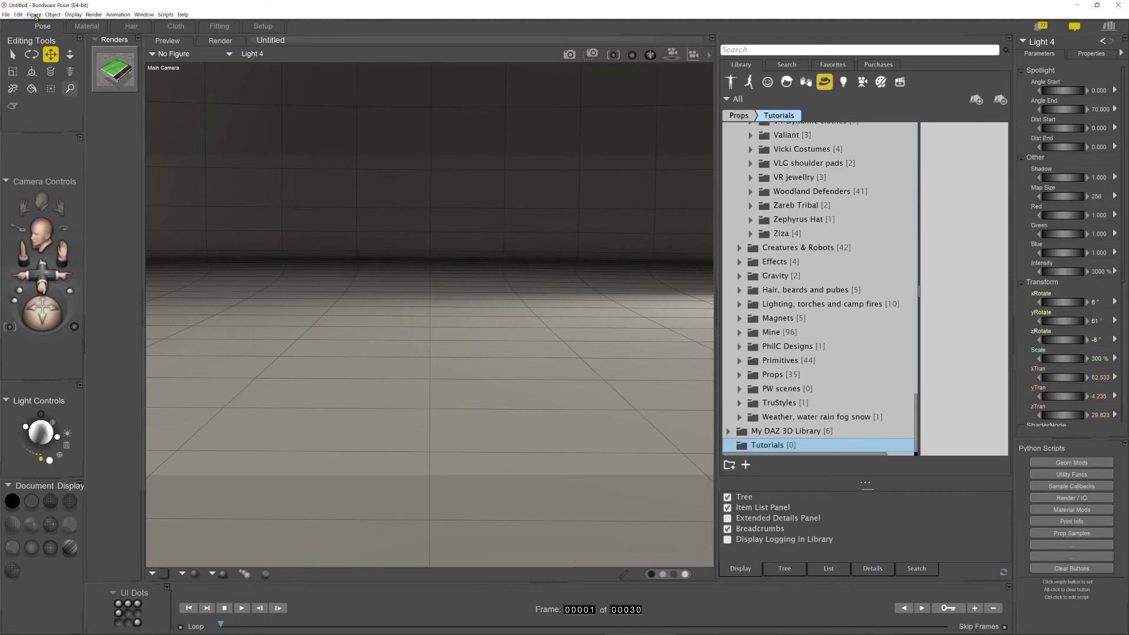
- Open the recent scene file holmapper.pzz
{"action": "left_click", "coordinate": [6, 14]}
{"action": "mouse_move", "coordinate": [27, 45]}
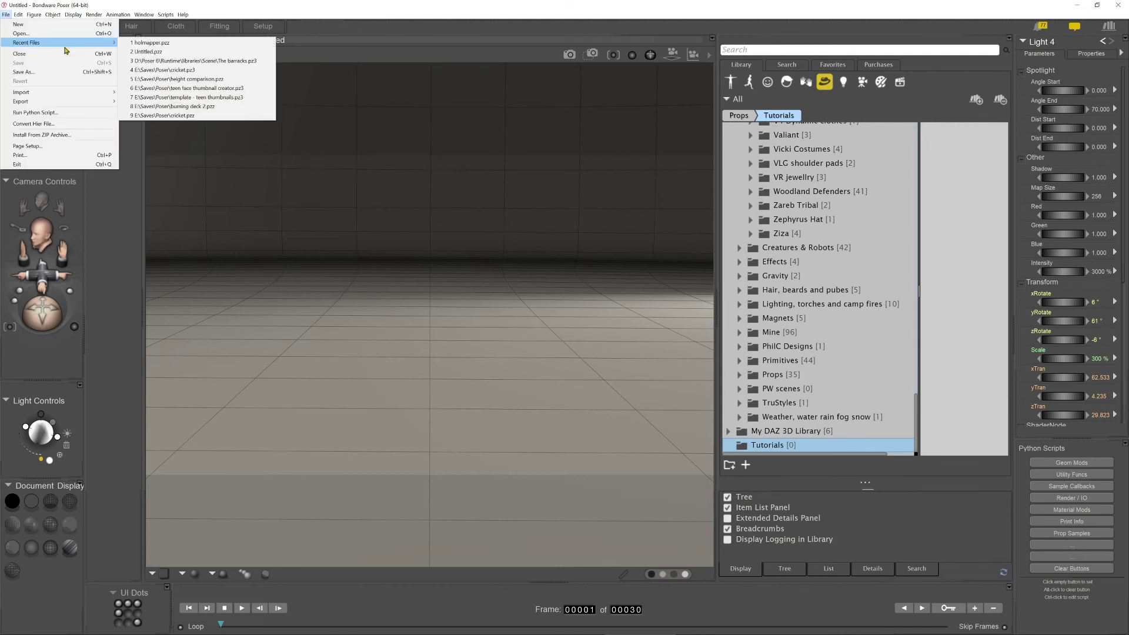
{"action": "left_click", "coordinate": [152, 43]}
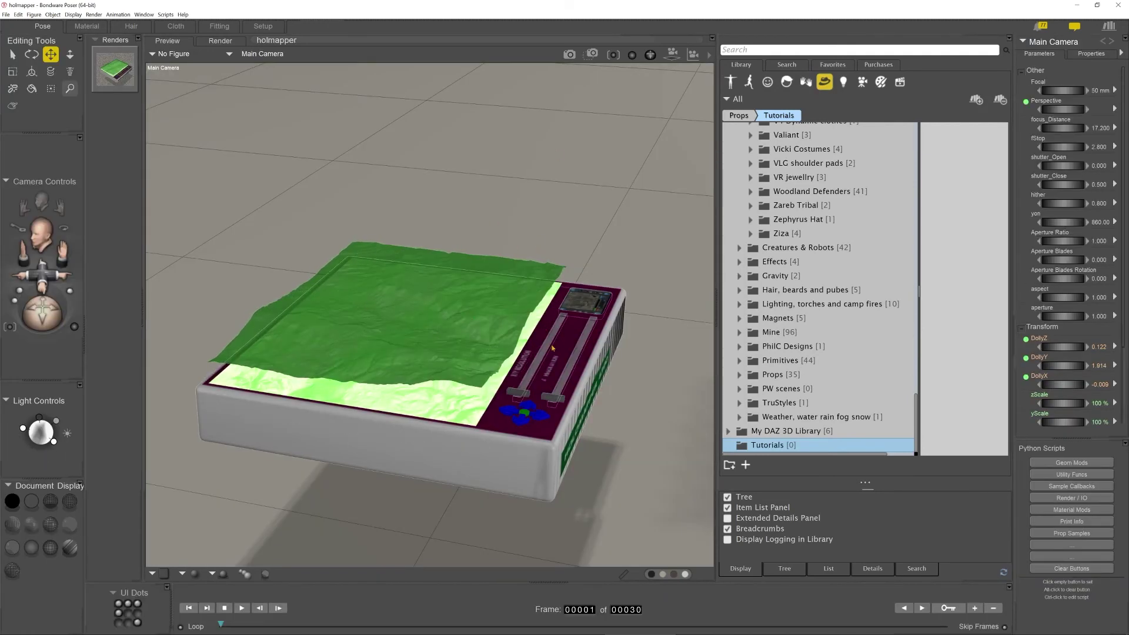
- Select Holomap_1 in the Hierarchy Editor, examine its child props beside the model, and close the editor
{"action": "left_click", "coordinate": [166, 14]}
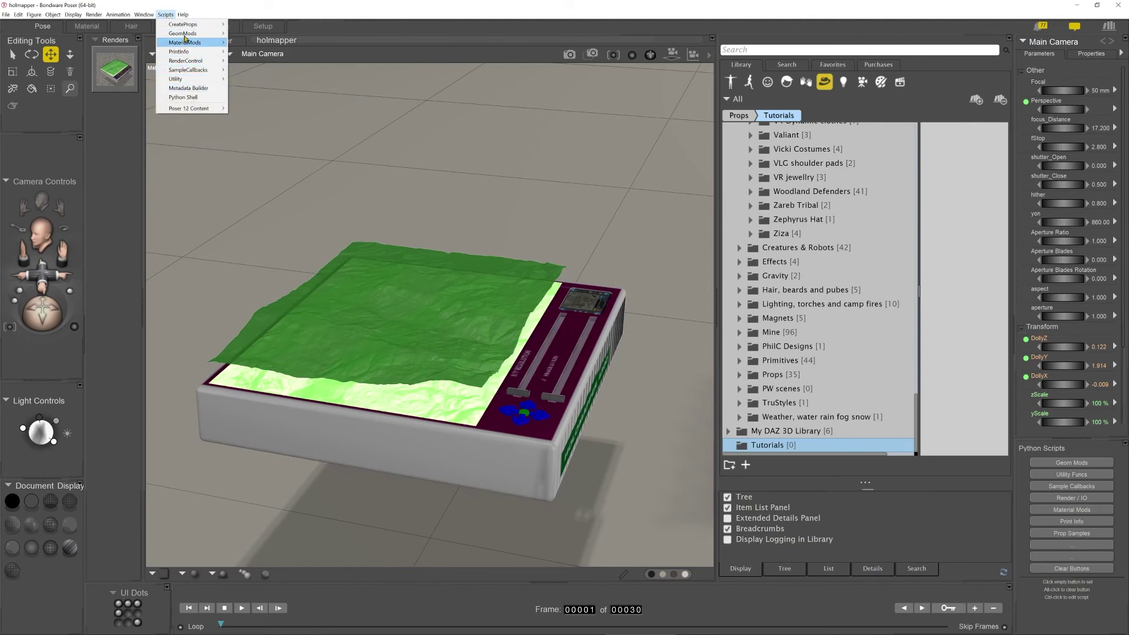
{"action": "mouse_move", "coordinate": [144, 14]}
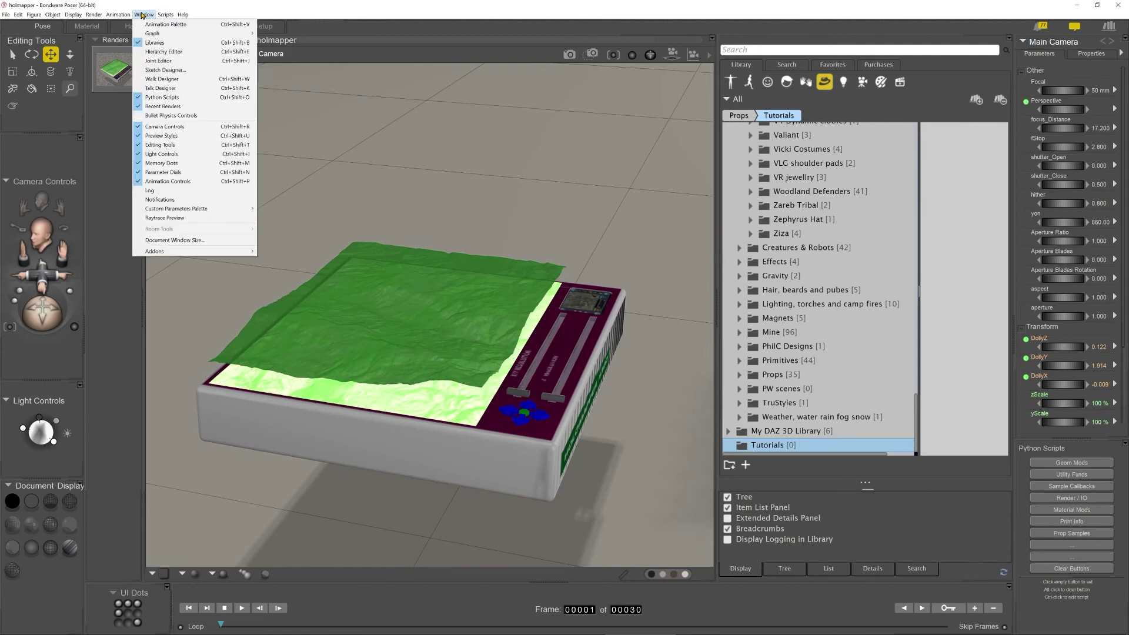
{"action": "left_click", "coordinate": [168, 52]}
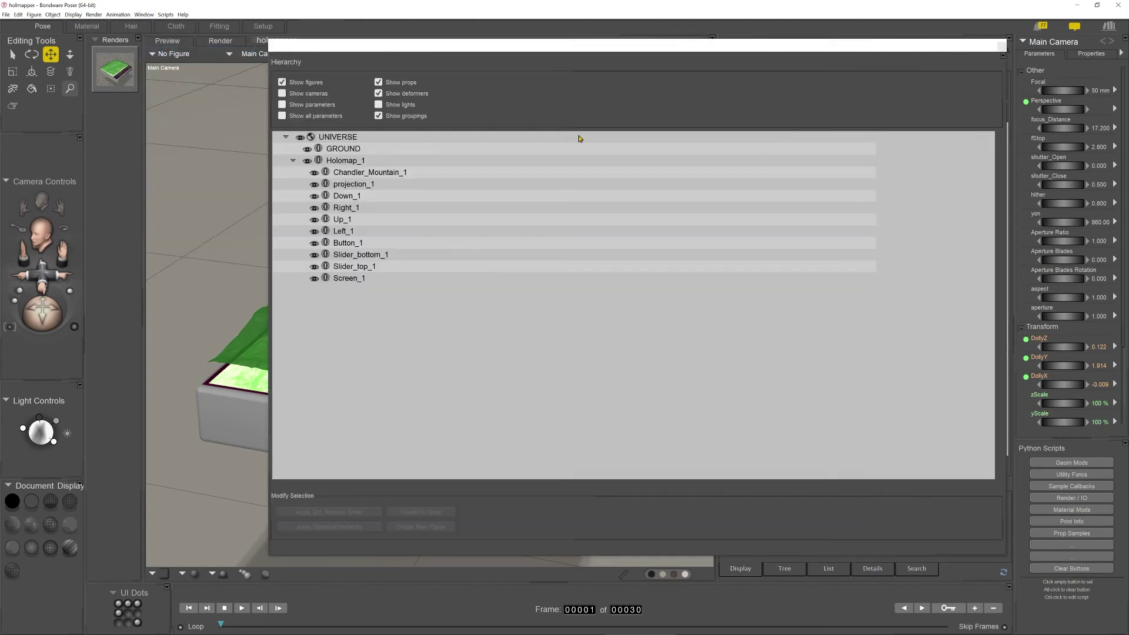
{"action": "left_click", "coordinate": [359, 160]}
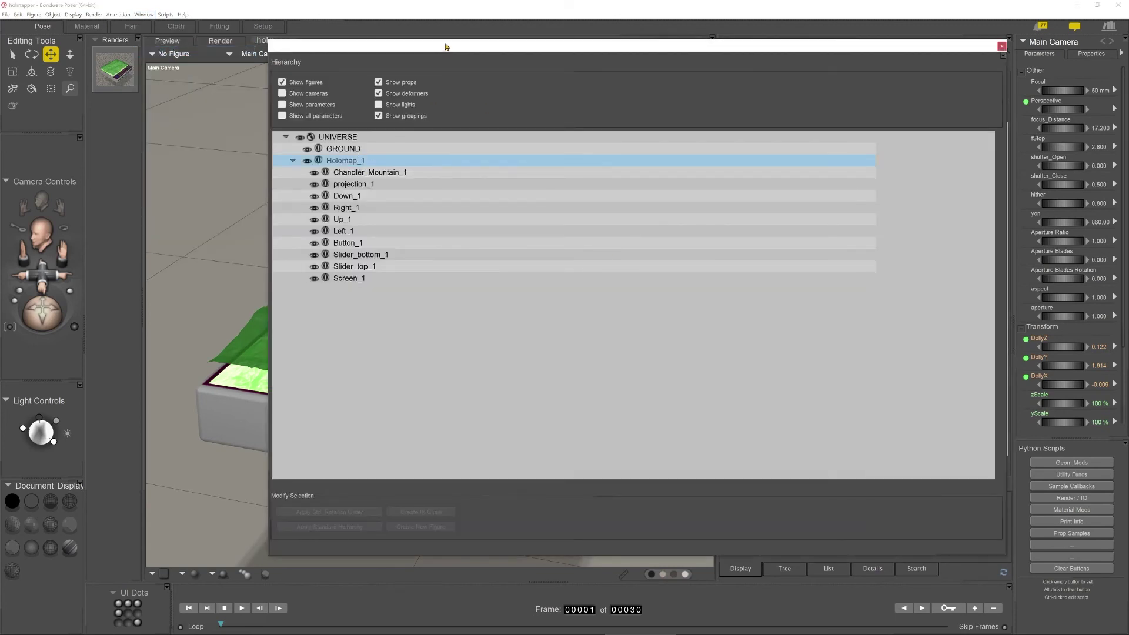
{"action": "left_click_drag", "start_coordinate": [574, 54], "coordinate": [763, 49]}
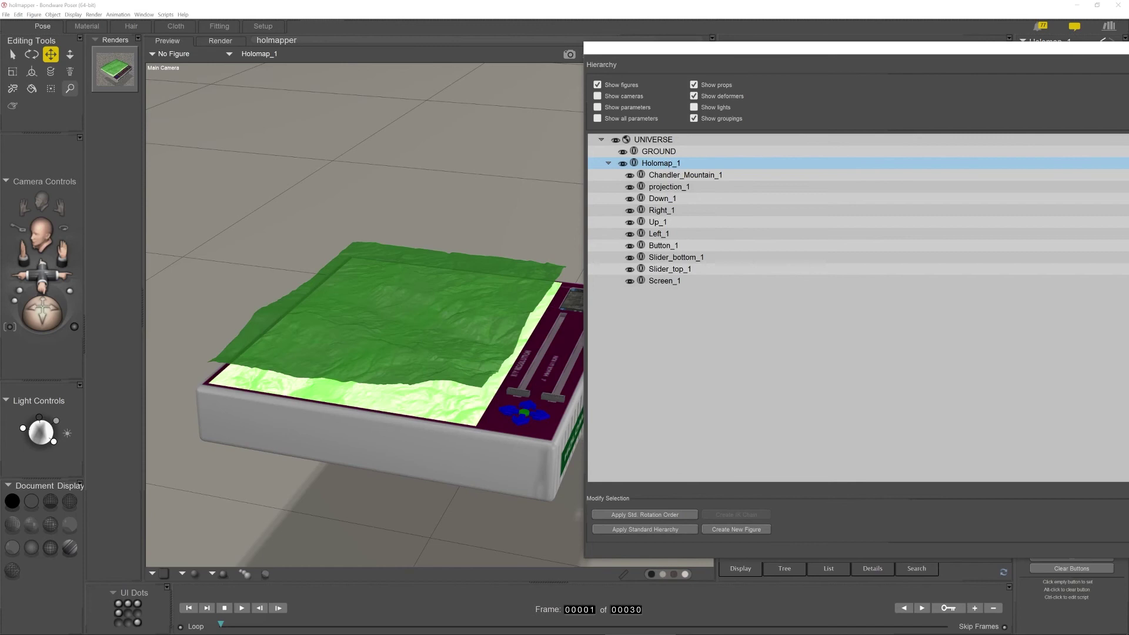
{"action": "left_click", "coordinate": [1120, 47]}
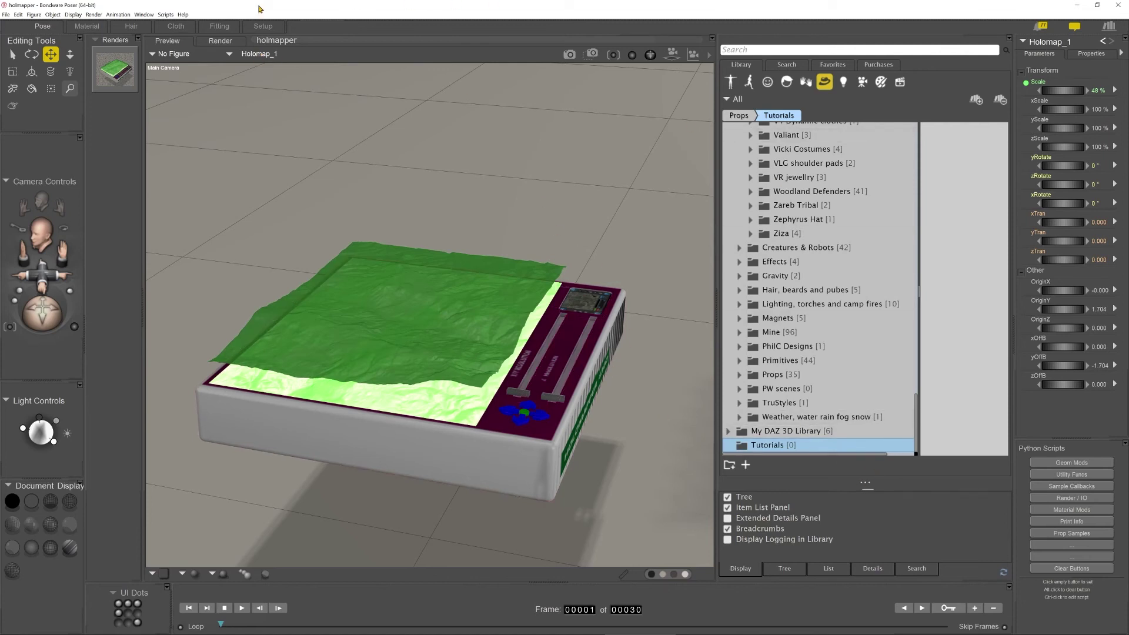
- Parent Left_1 to projection_1 in the Hierarchy Editor, return it under Holomap_1, and reselect Holomap_1
{"action": "left_click", "coordinate": [146, 14]}
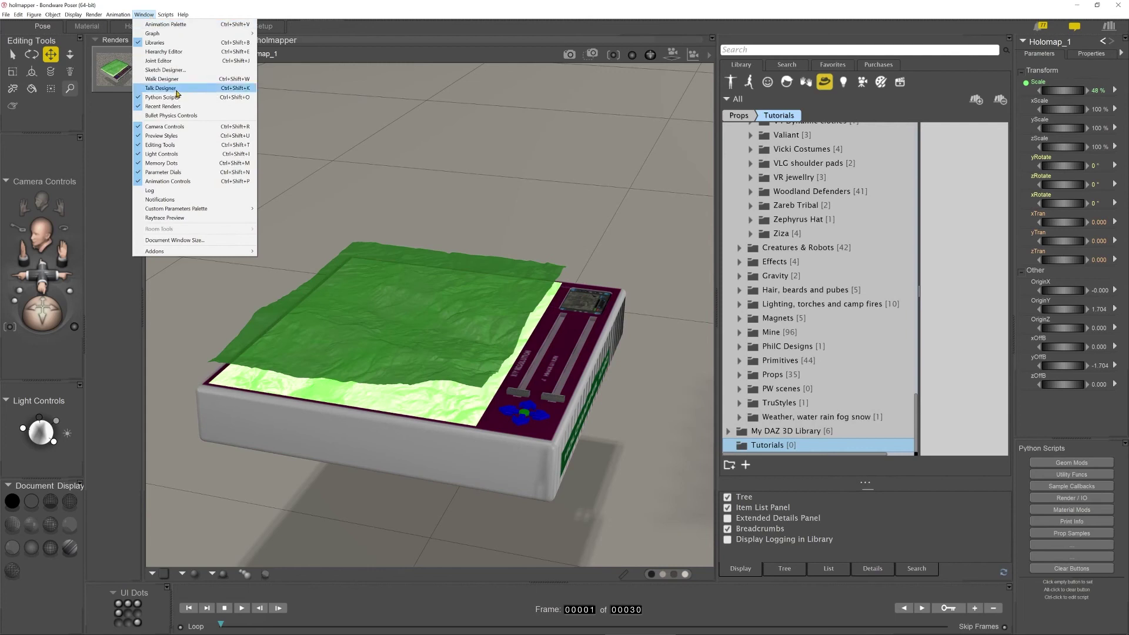
{"action": "left_click", "coordinate": [164, 52]}
{"action": "left_click_drag", "start_coordinate": [659, 233], "coordinate": [707, 190]}
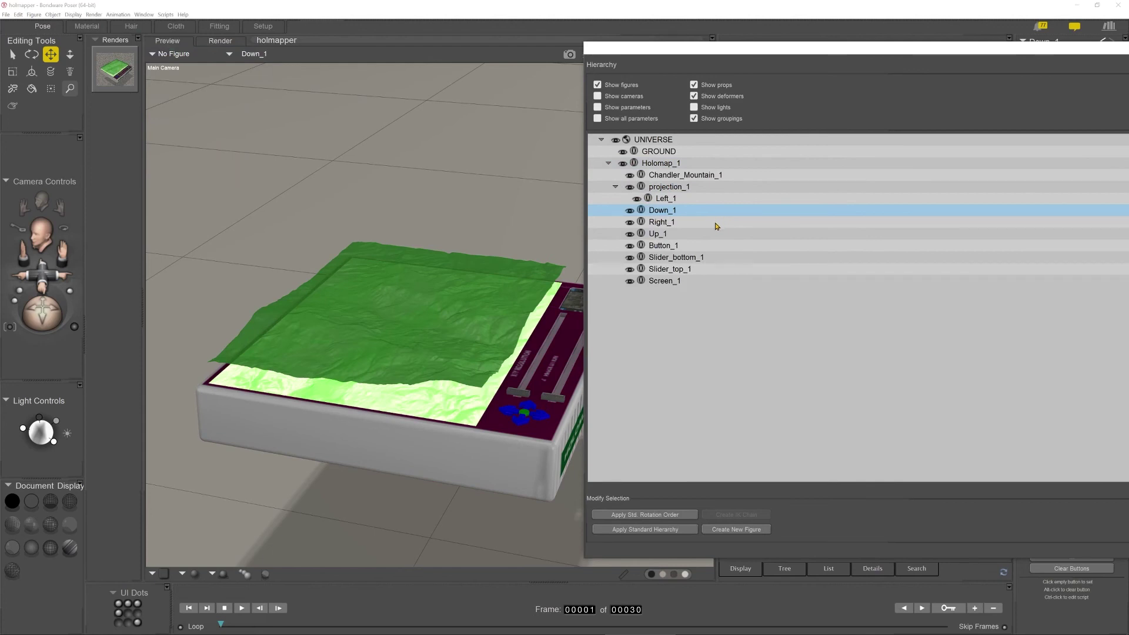
{"action": "left_click", "coordinate": [668, 164]}
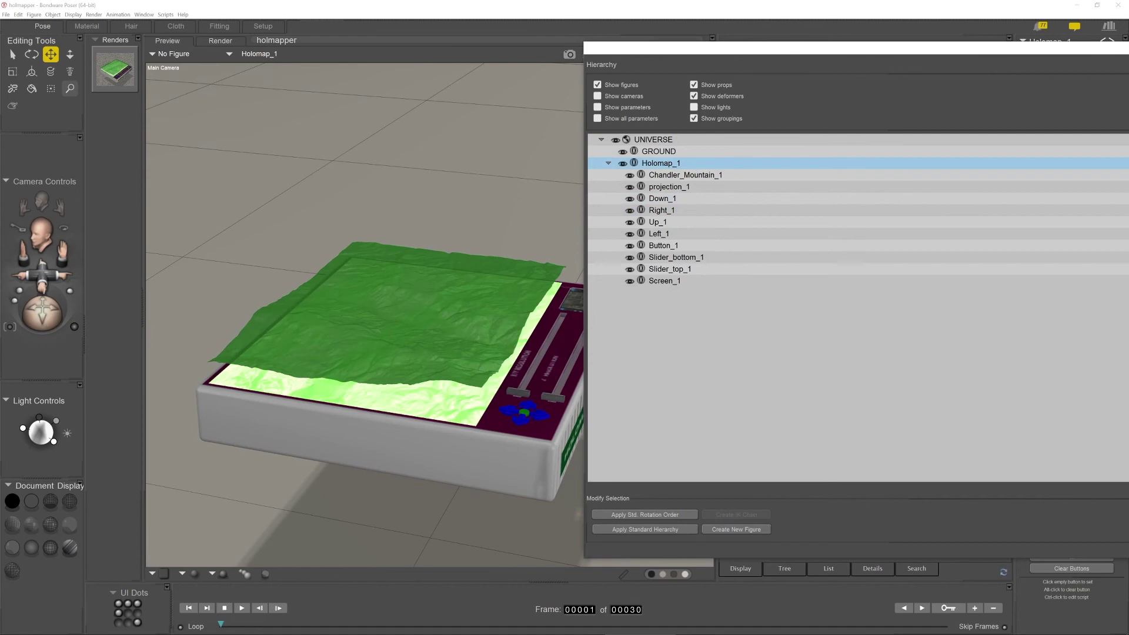
{"action": "key", "text": "ctrl+shift+e"}
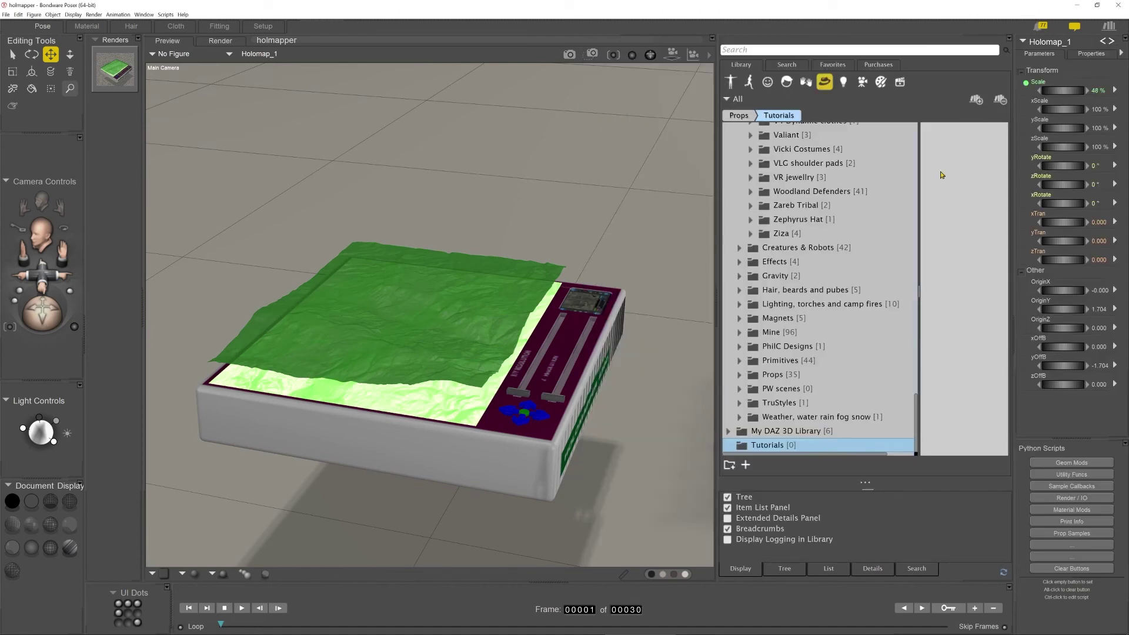
- Start a new entry named Holomapper in the Props library's Tutorials folder and open its subset selection
{"action": "left_click", "coordinate": [746, 465]}
{"action": "type", "text": "Holomapper"}
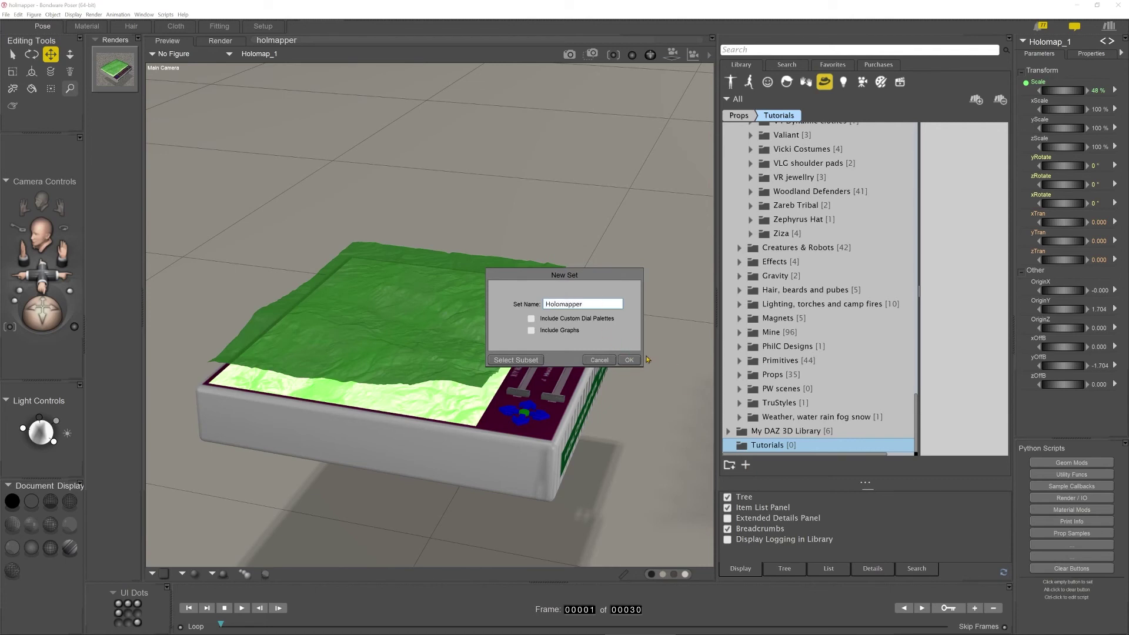
{"action": "left_click", "coordinate": [517, 360]}
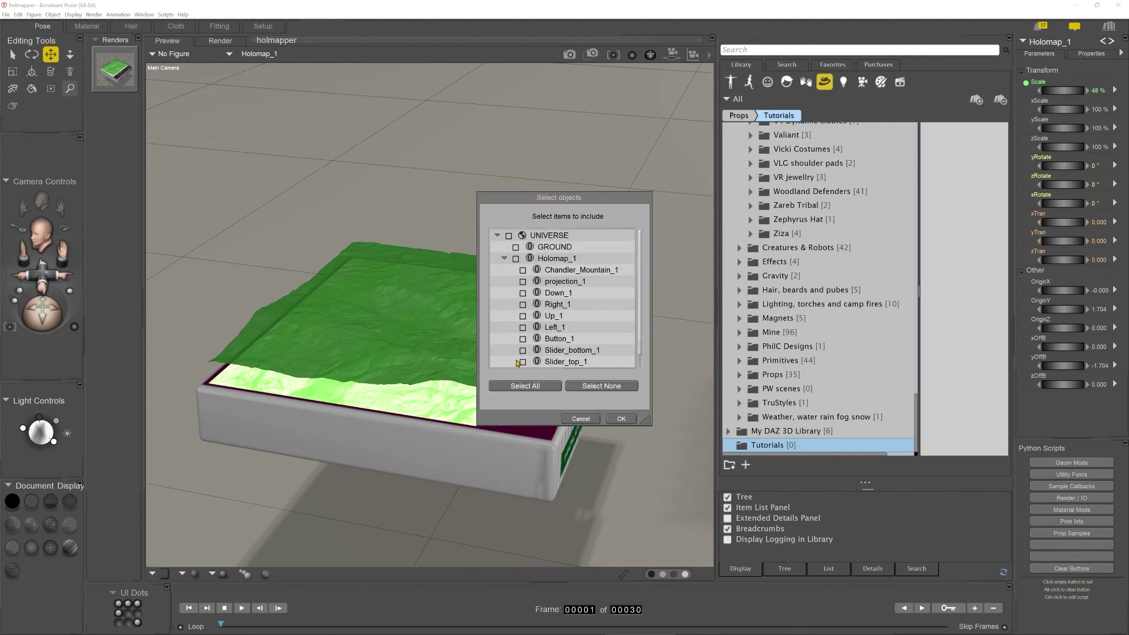
- Include all of Holomap_1's child props, from Chandler_Mountain_1 to Screen_1, in the subset and save the Holomapper entry
{"action": "left_click", "coordinate": [523, 270]}
{"action": "left_click", "coordinate": [524, 282]}
{"action": "left_click", "coordinate": [524, 293]}
{"action": "left_click", "coordinate": [522, 305]}
{"action": "left_click", "coordinate": [522, 316]}
{"action": "left_click", "coordinate": [523, 327]}
{"action": "left_click", "coordinate": [522, 339]}
{"action": "left_click", "coordinate": [523, 351]}
{"action": "left_click", "coordinate": [522, 362]}
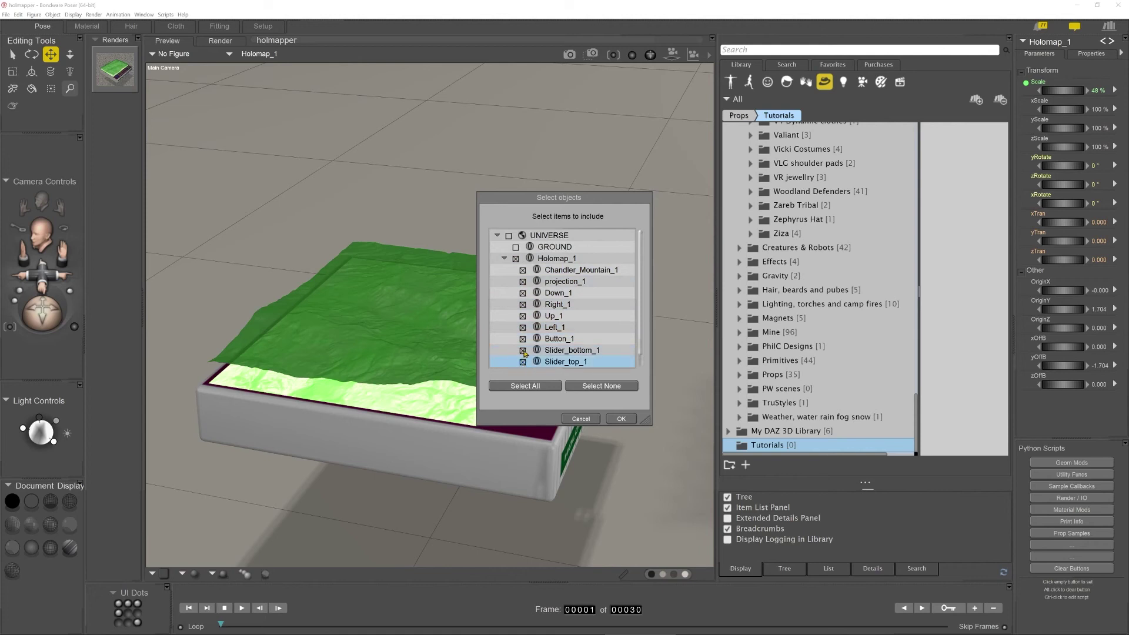
{"action": "scroll", "coordinate": [523, 362], "scroll_direction": "down", "scroll_amount": 1}
{"action": "left_click", "coordinate": [523, 362]}
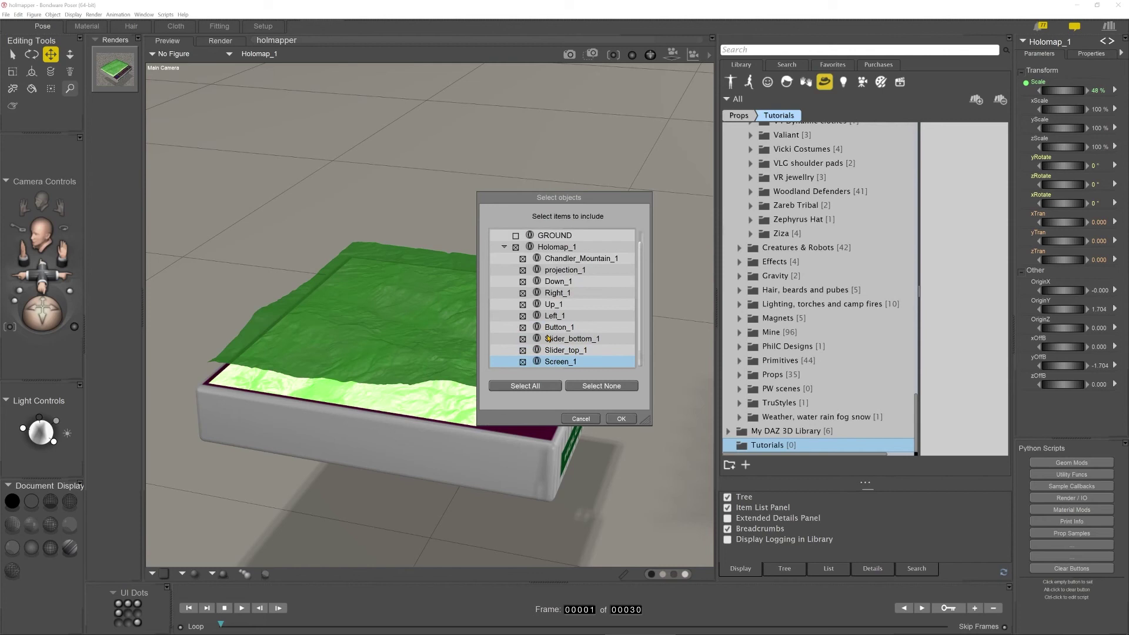
{"action": "left_click", "coordinate": [621, 420]}
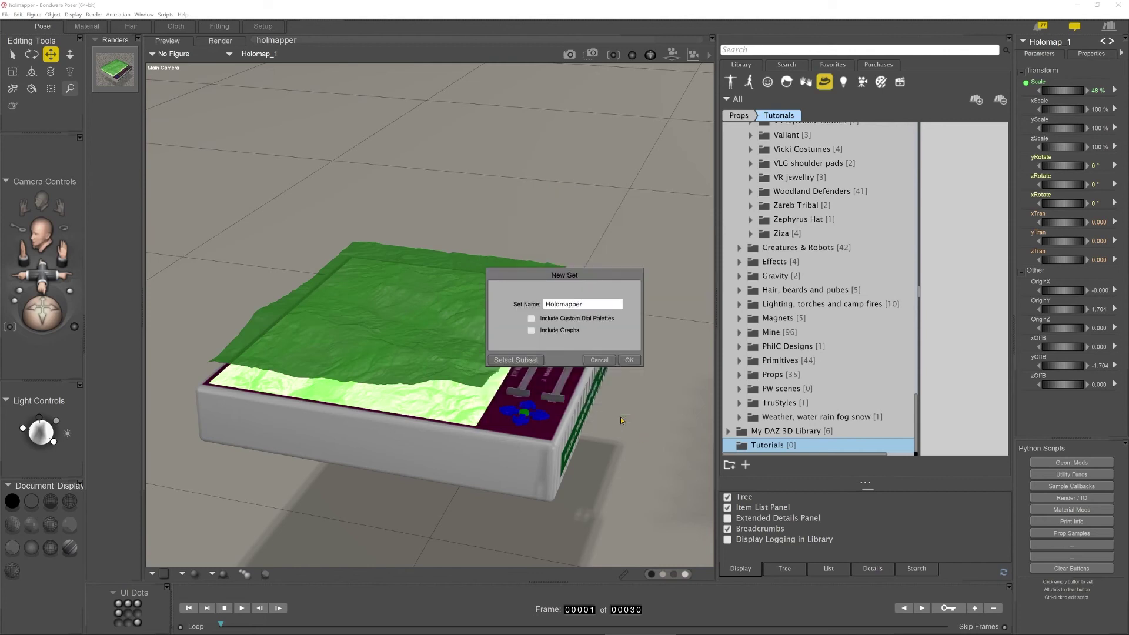
{"action": "left_click", "coordinate": [627, 361]}
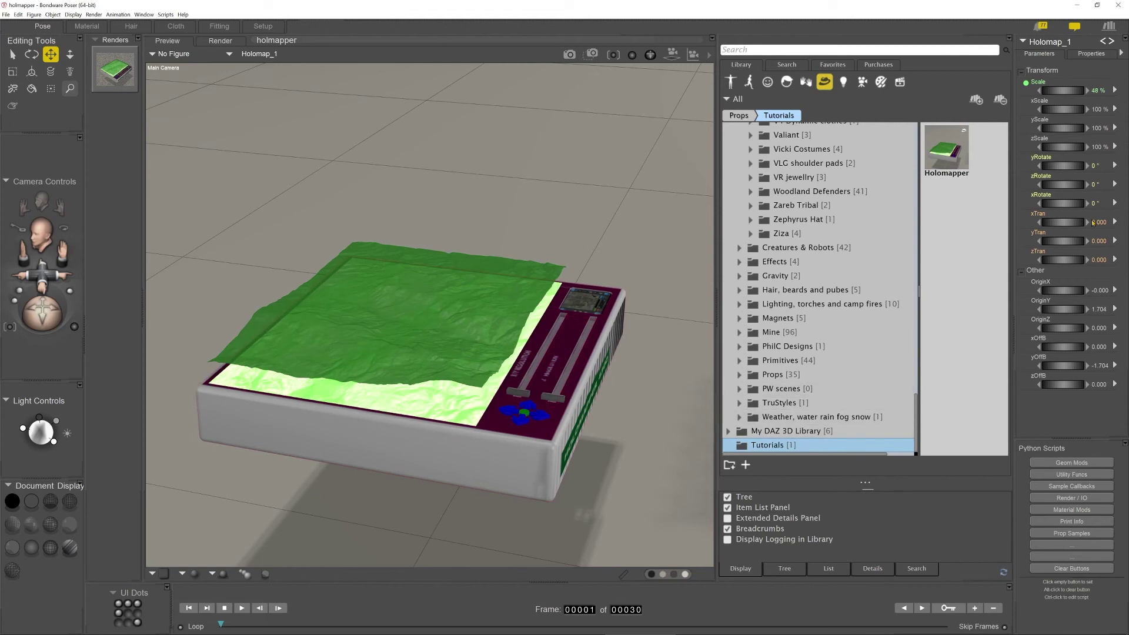
- Shift Holomap_1 aside along the X axis and load the saved Holomapper prop from the library into the scene
{"action": "mouse_move", "coordinate": [1061, 222]}
{"action": "left_mouse_down"}
{"action": "mouse_move", "coordinate": [1027, 222]}
{"action": "mouse_move", "coordinate": [1068, 222]}
{"action": "left_mouse_up"}
{"action": "left_click", "coordinate": [945, 143]}
{"action": "left_click_drag", "start_coordinate": [945, 143], "coordinate": [596, 361]}
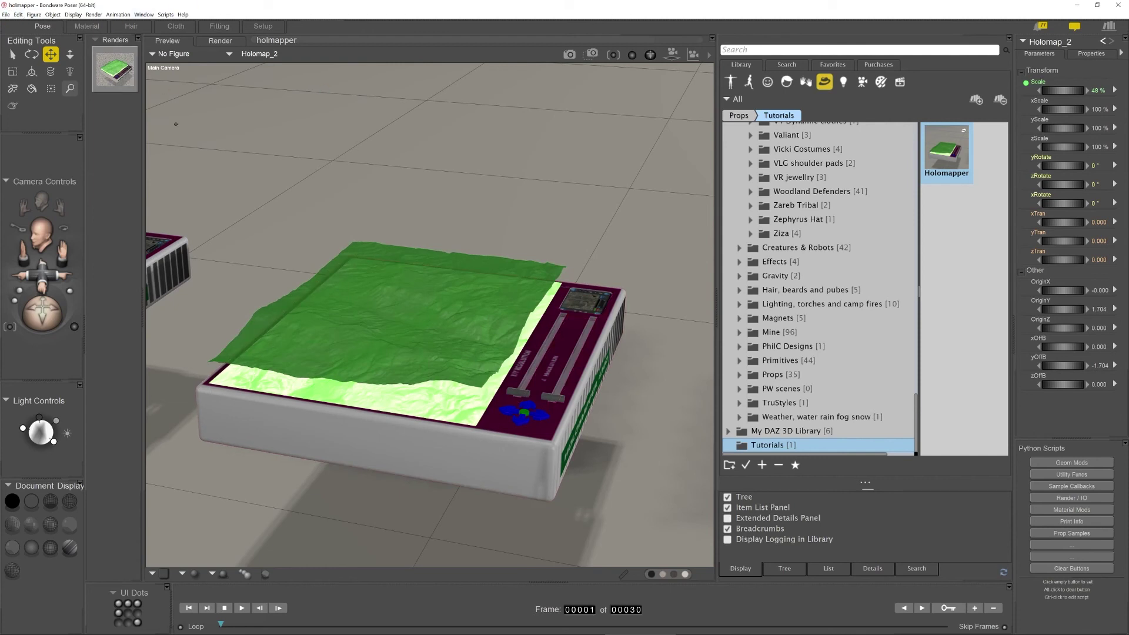
- Undo the loading of the Holomapper copy and the sideways move of Holomap_1
{"action": "left_click", "coordinate": [6, 14]}
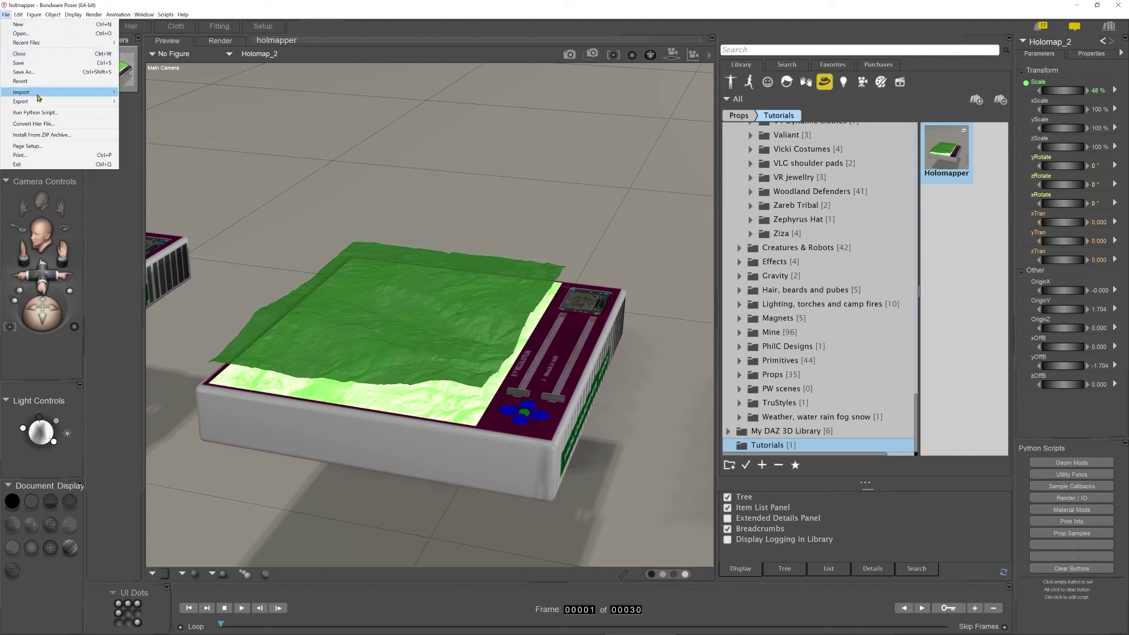
{"action": "left_click", "coordinate": [498, 149]}
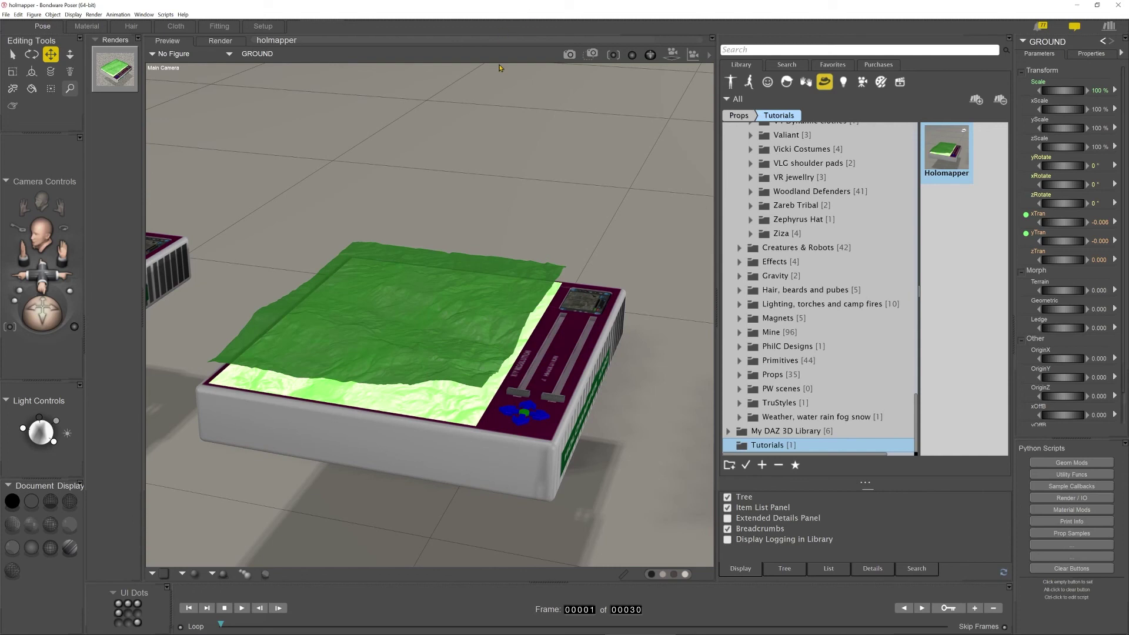
{"action": "left_click", "coordinate": [505, 99]}
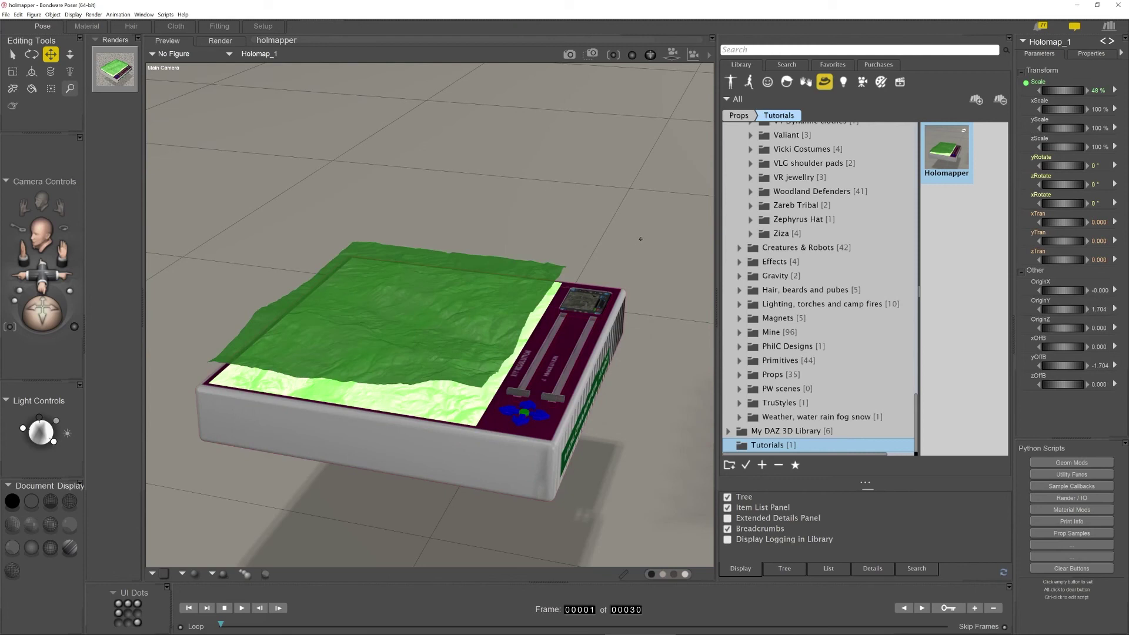
{"action": "left_click", "coordinate": [520, 418]}
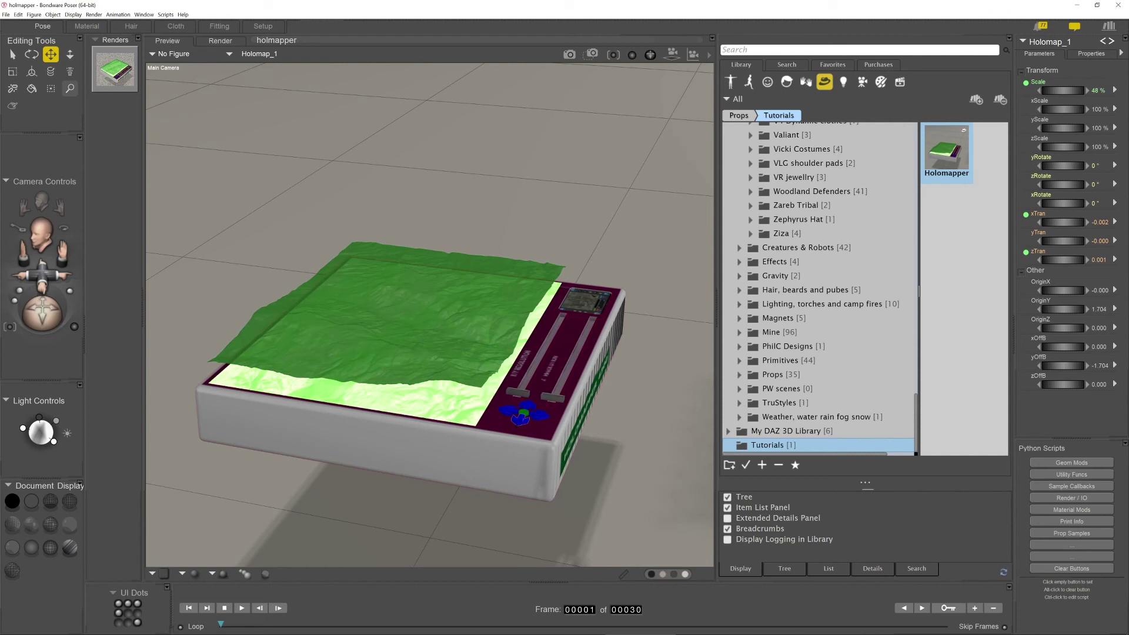
{"action": "key", "text": "Delete"}
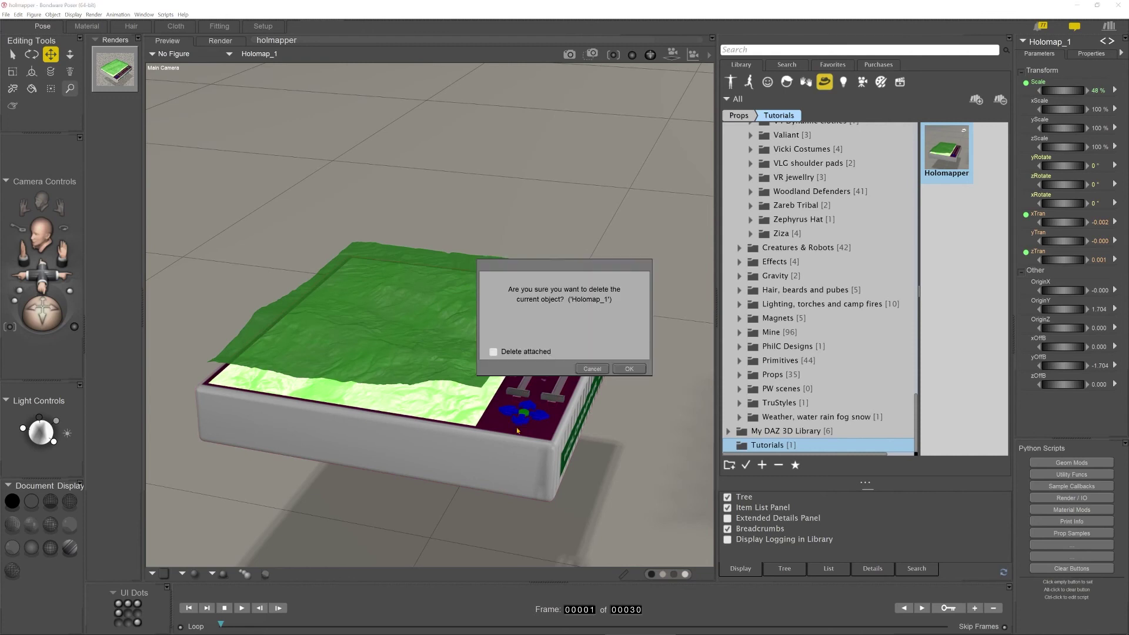
{"action": "left_click", "coordinate": [591, 369]}
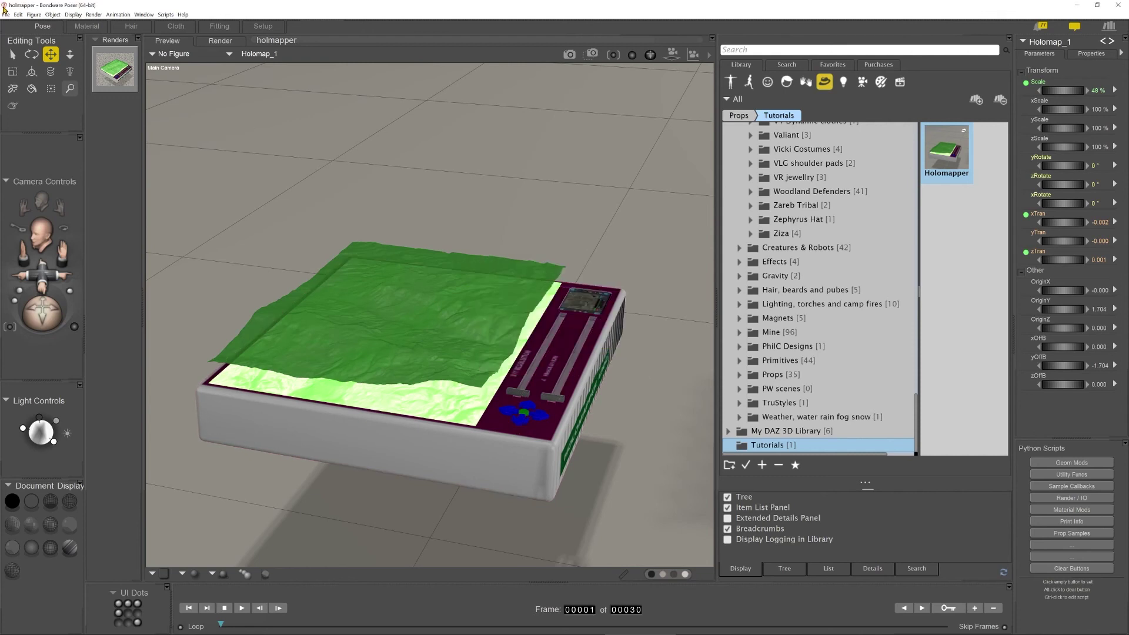
- Start a new empty scene, discarding the unsaved changes to the holomapper scene
{"action": "left_click", "coordinate": [5, 14]}
{"action": "left_click", "coordinate": [12, 25]}
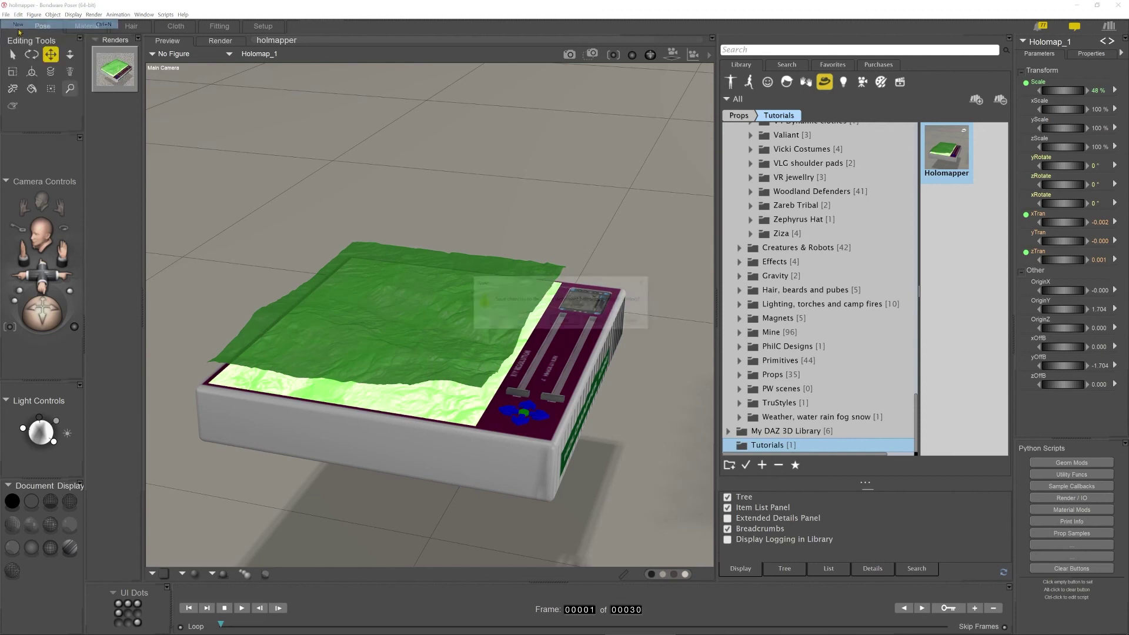
{"action": "left_click", "coordinate": [595, 321]}
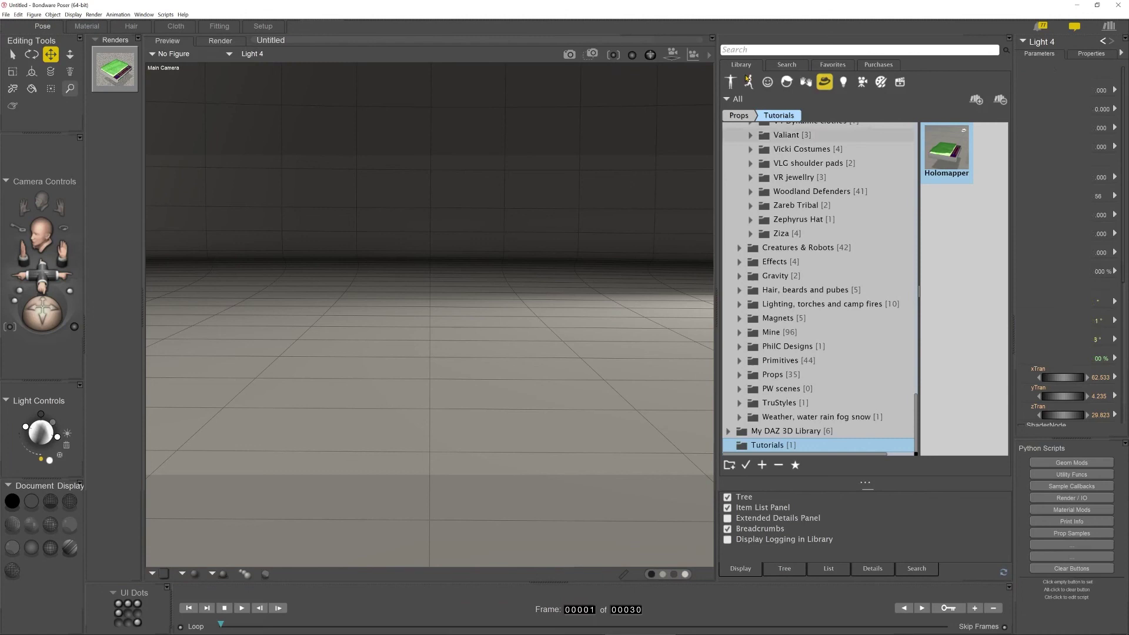
- Load the DH_UGC room from the Figures library's Mansions, Dream Home, Upper Guest Room folder into the scene
{"action": "left_click", "coordinate": [731, 82]}
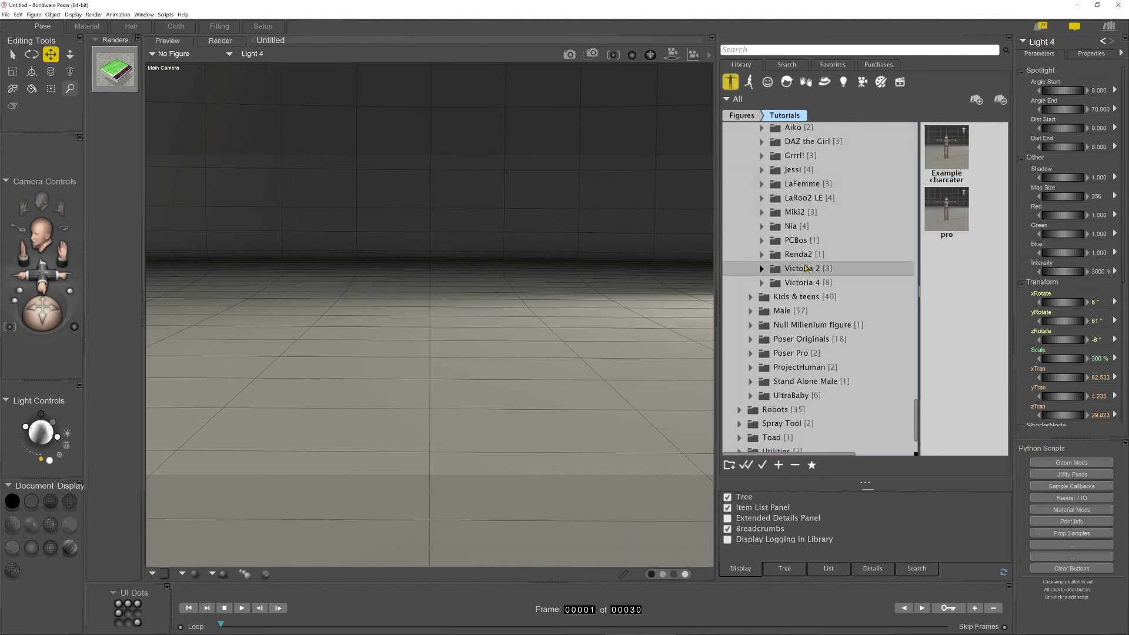
{"action": "scroll", "coordinate": [793, 313], "scroll_direction": "up", "scroll_amount": 5}
{"action": "scroll", "coordinate": [794, 313], "scroll_direction": "up", "scroll_amount": 7}
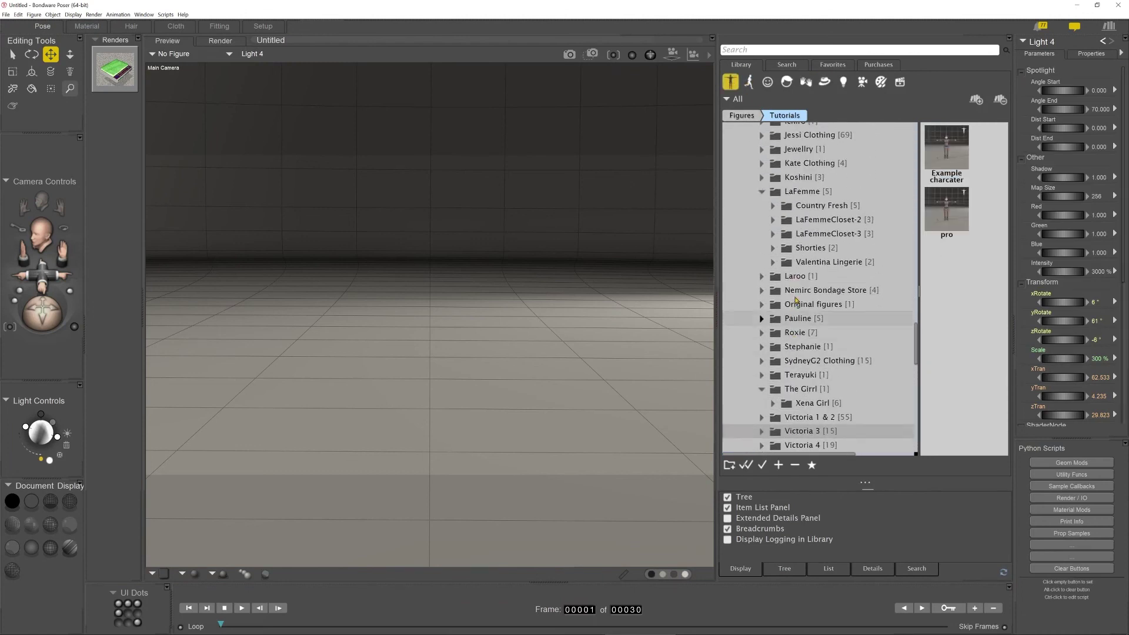
{"action": "scroll", "coordinate": [801, 290], "scroll_direction": "up", "scroll_amount": 7}
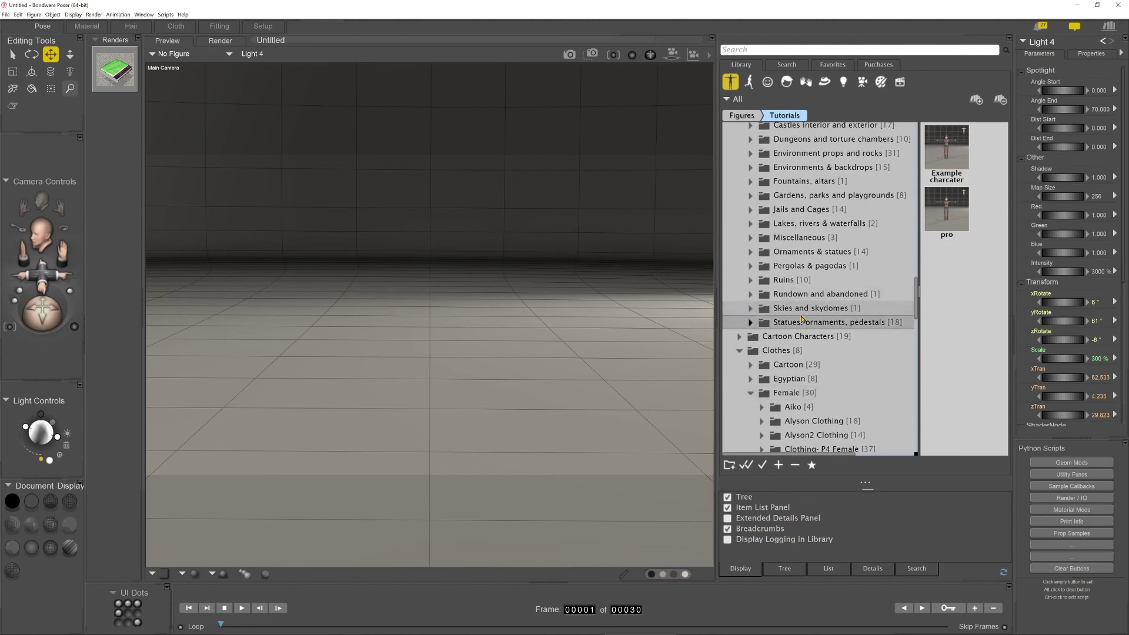
{"action": "scroll", "coordinate": [802, 319], "scroll_direction": "up", "scroll_amount": 6}
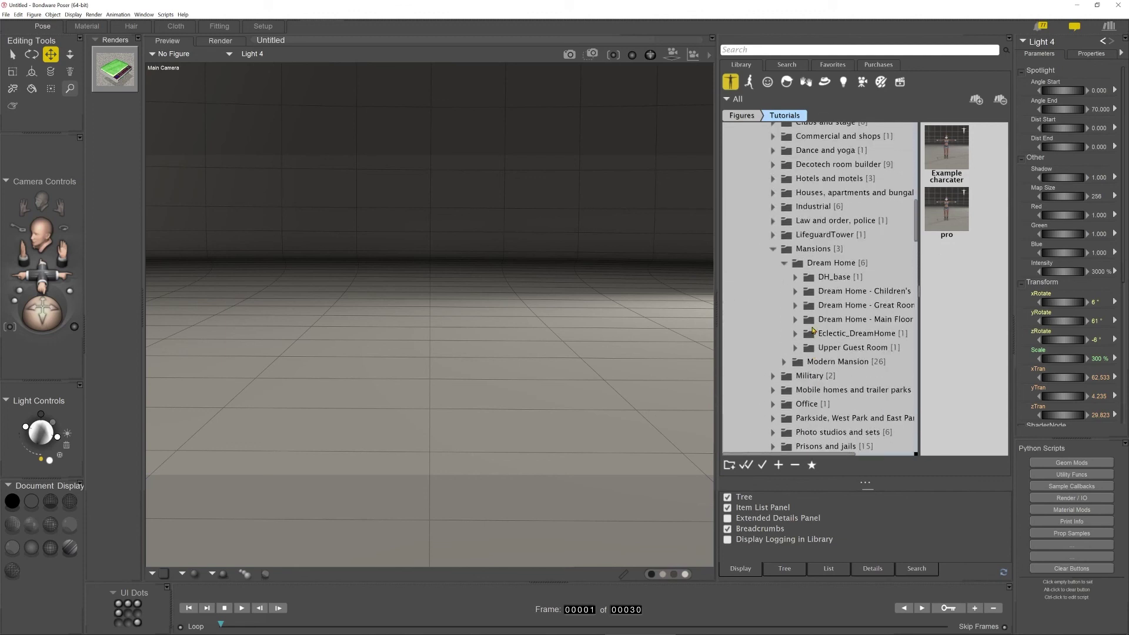
{"action": "left_click", "coordinate": [829, 278]}
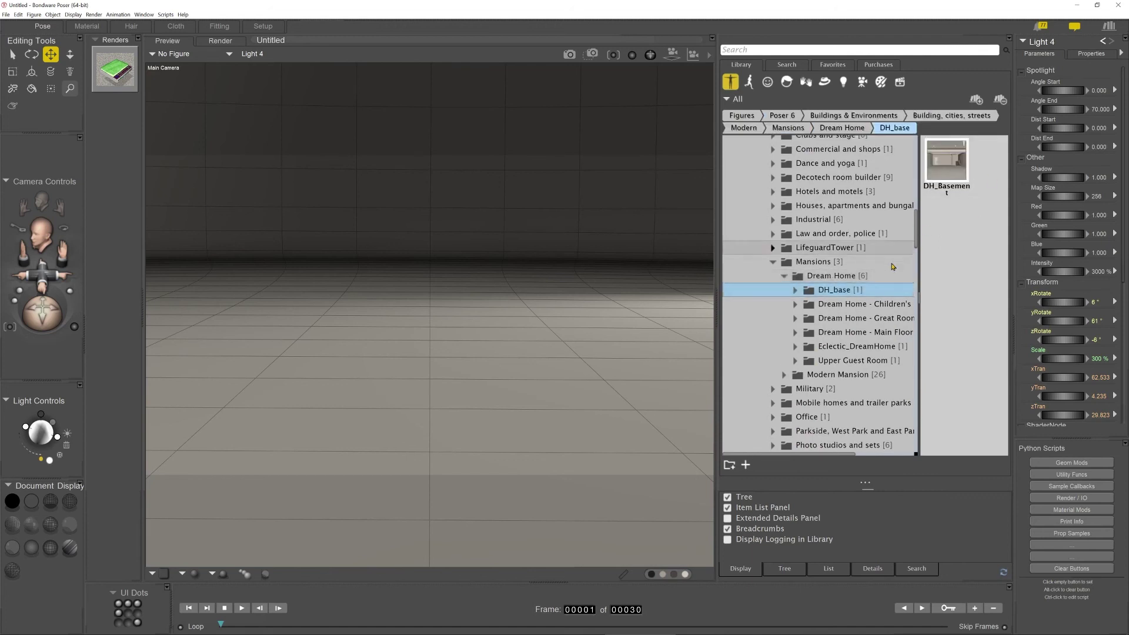
{"action": "left_click", "coordinate": [852, 360]}
{"action": "double_click", "coordinate": [952, 162]}
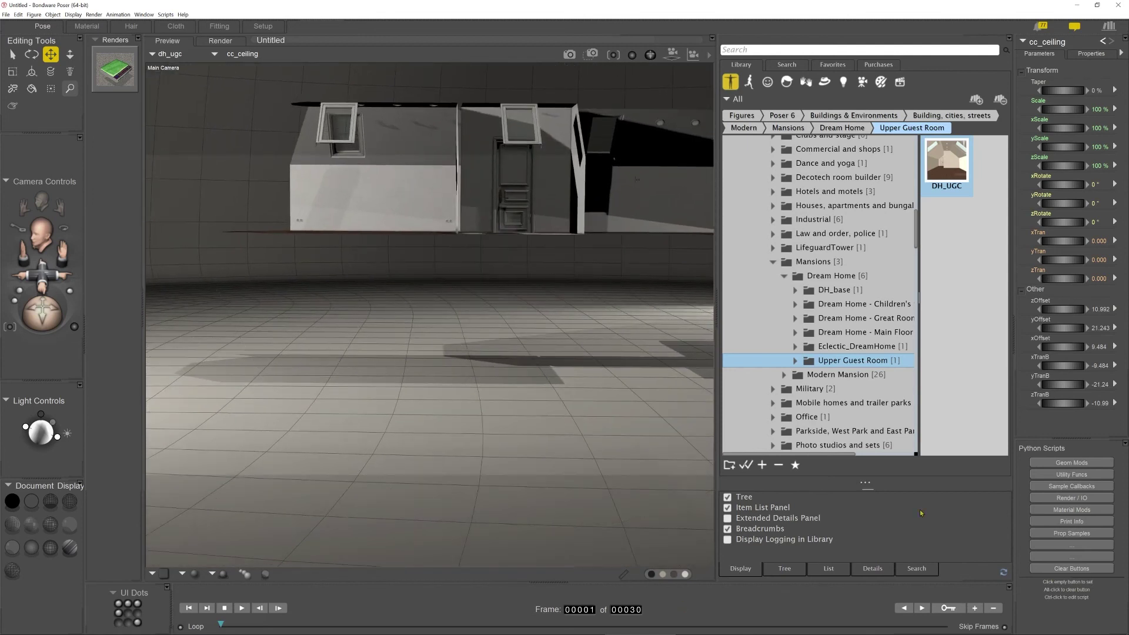
- Add the !Preload_UGC furniture set from the Dream Home - Children's furniture folder and frame the furnished room from above
{"action": "left_click", "coordinate": [834, 277]}
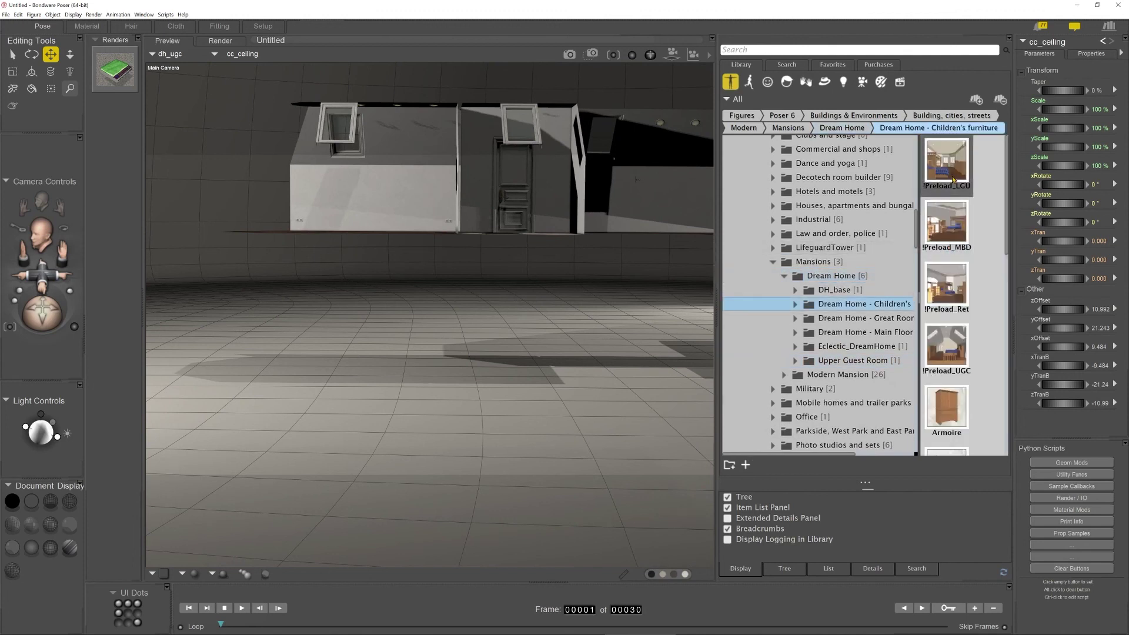
{"action": "left_click", "coordinate": [951, 348]}
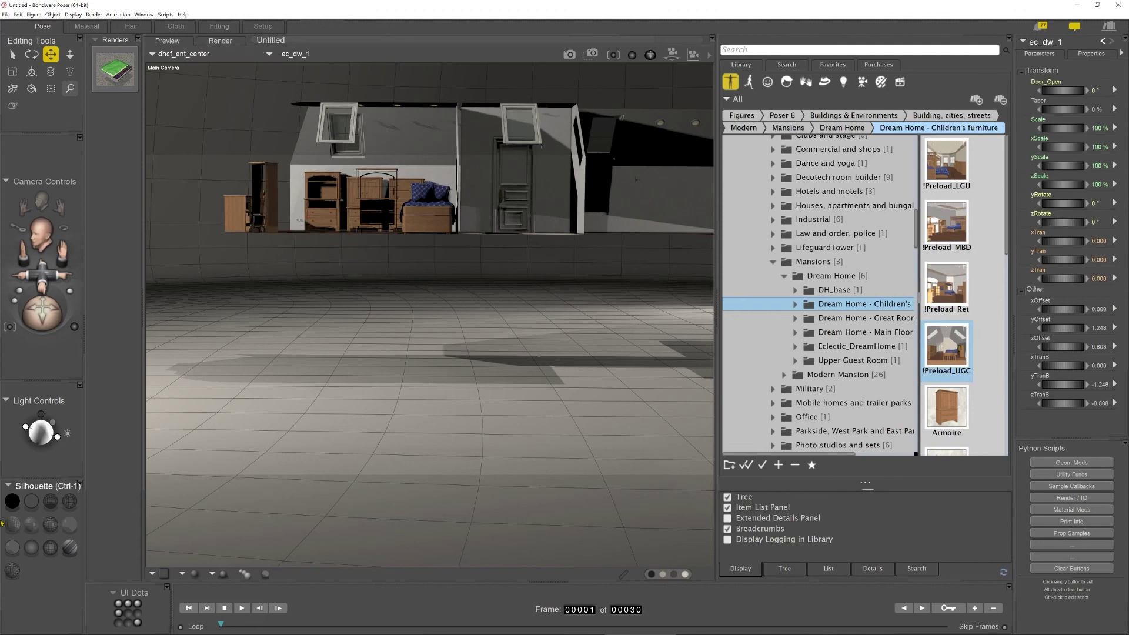
{"action": "left_click_drag", "start_coordinate": [47, 315], "coordinate": [84, 274]}
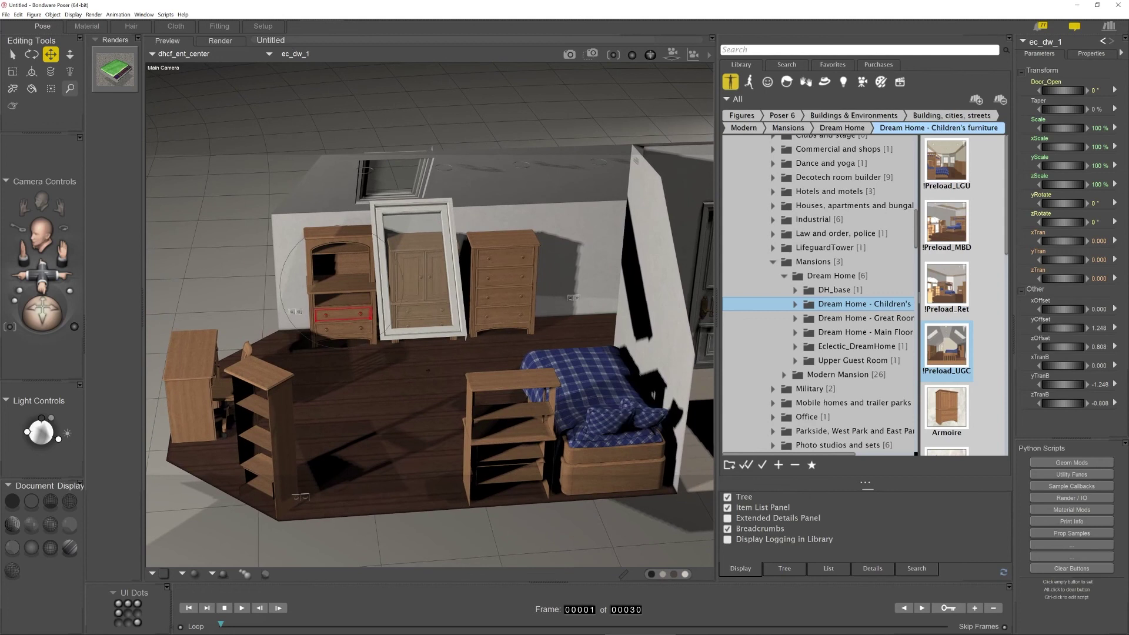
{"action": "left_click_drag", "start_coordinate": [42, 274], "coordinate": [65, 251]}
- Choose a sizing option in the scene's render dimensions
{"action": "left_click", "coordinate": [710, 55]}
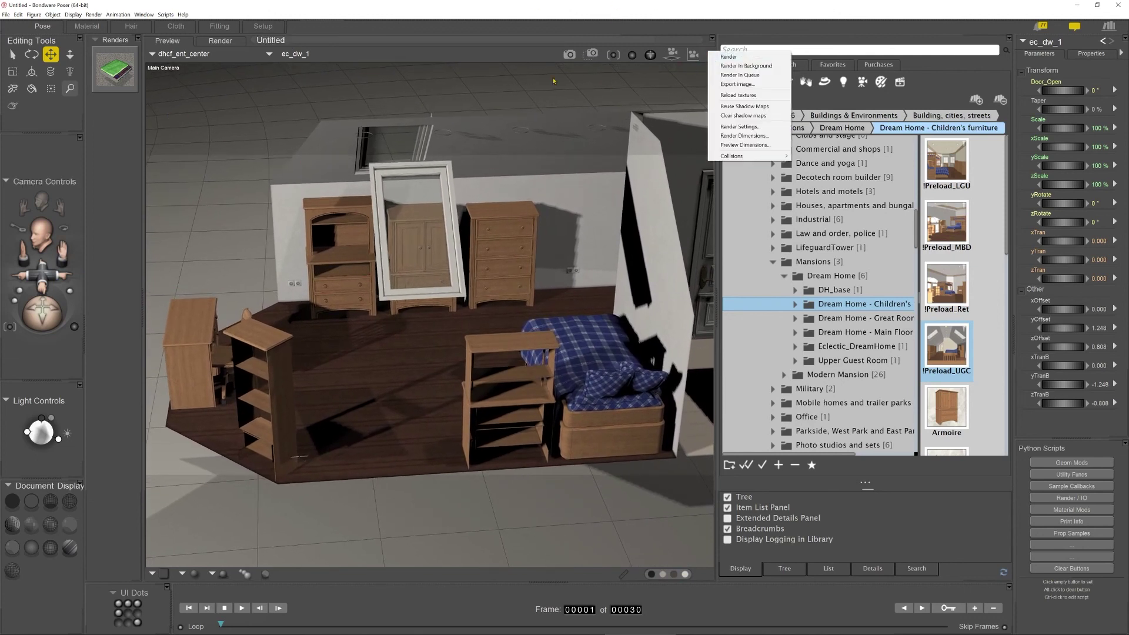
{"action": "left_click", "coordinate": [759, 136]}
{"action": "left_click", "coordinate": [550, 253]}
{"action": "left_click", "coordinate": [634, 406]}
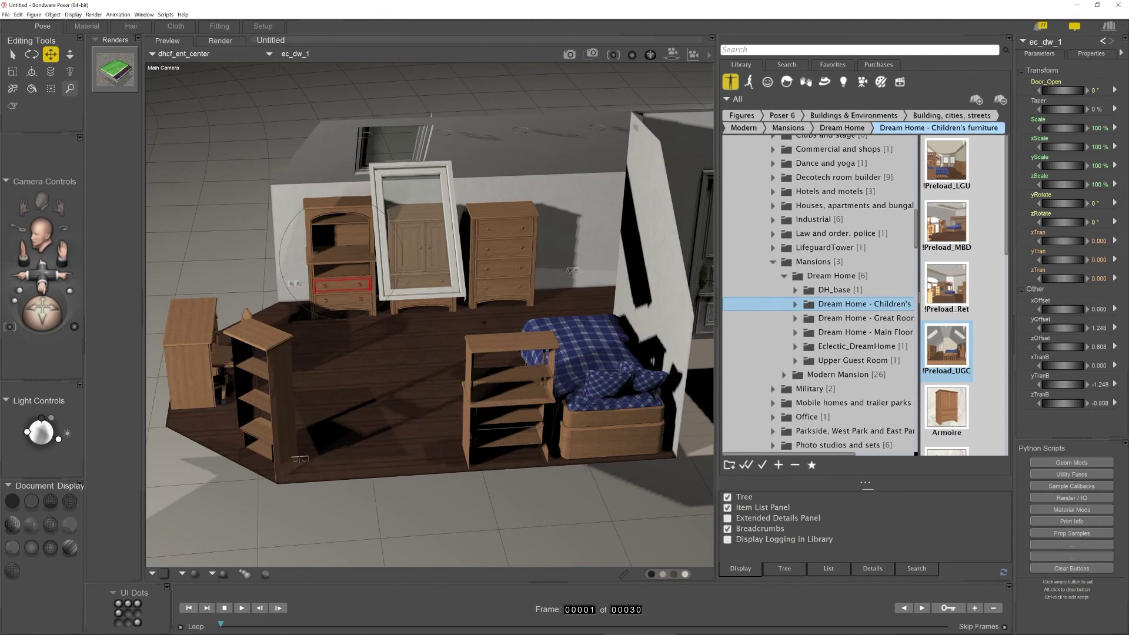
{"action": "left_click", "coordinate": [6, 15]}
{"action": "left_click", "coordinate": [29, 72]}
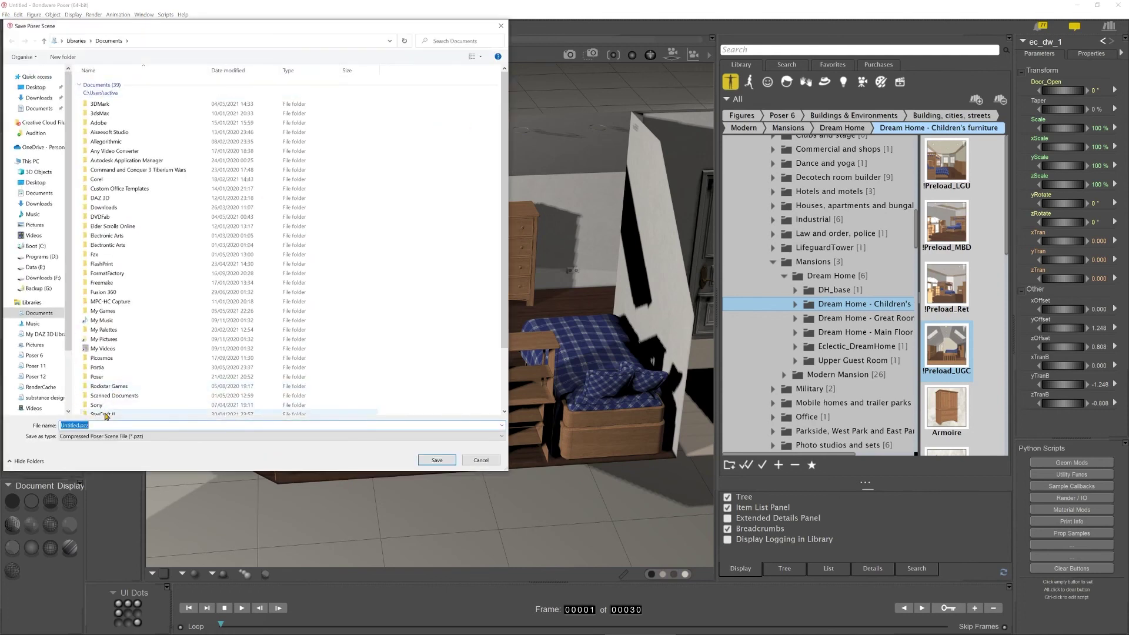
{"action": "type", "text": "bedroom"}
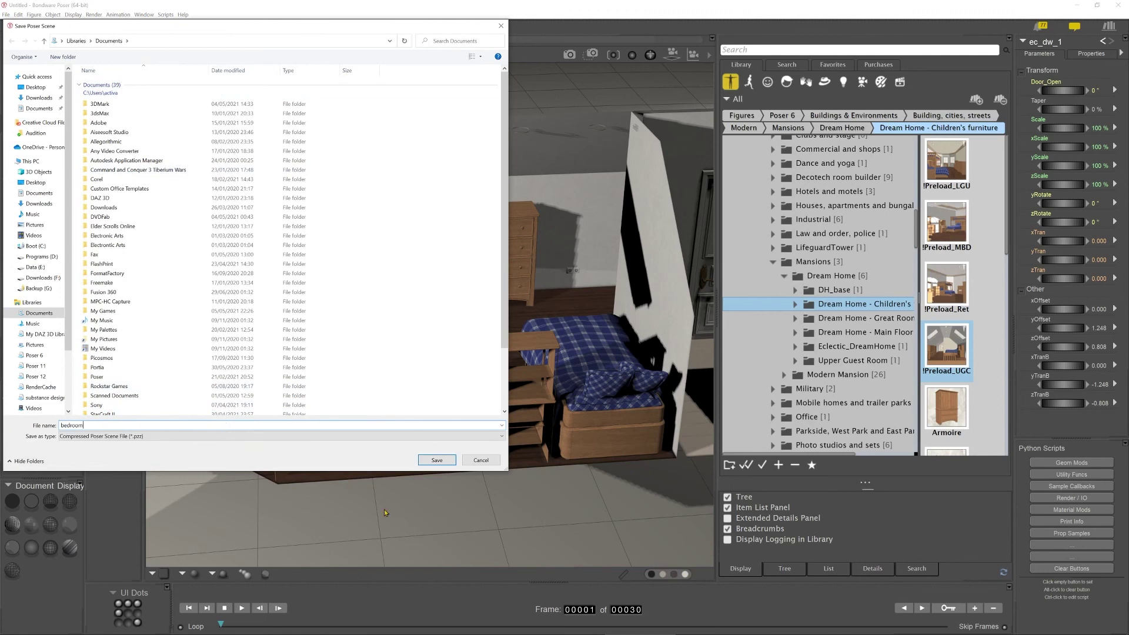
{"action": "left_click", "coordinate": [482, 460]}
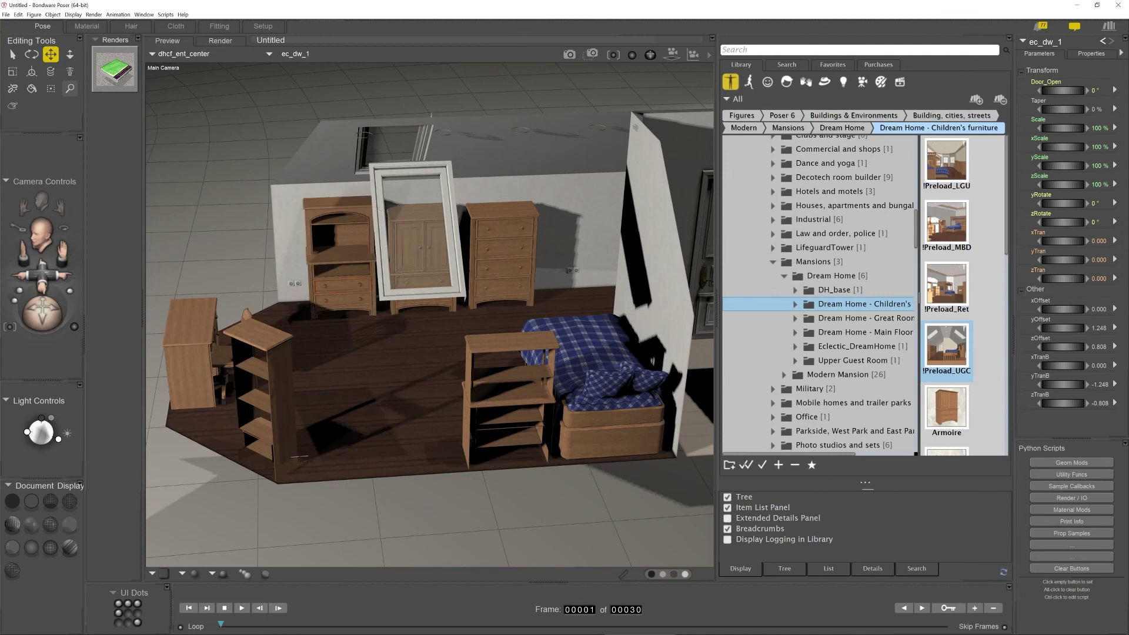
- Save the furnished room as a scene named Bedroom in the Scene library's Tutorials folder
{"action": "left_click", "coordinate": [900, 82]}
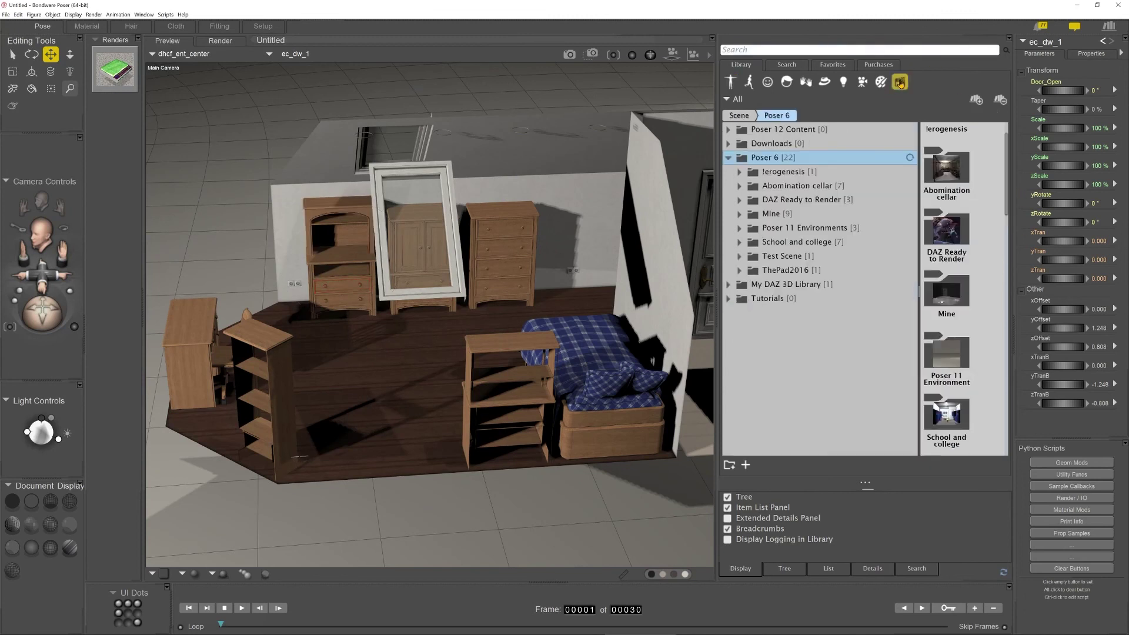
{"action": "left_click", "coordinate": [765, 299]}
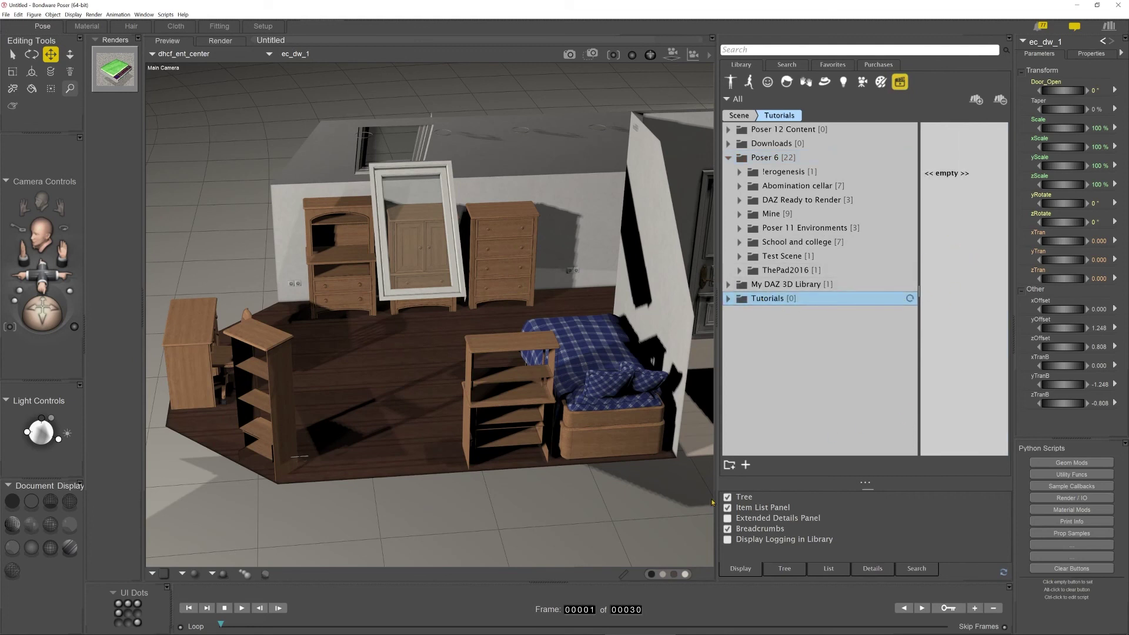
{"action": "left_click", "coordinate": [745, 465]}
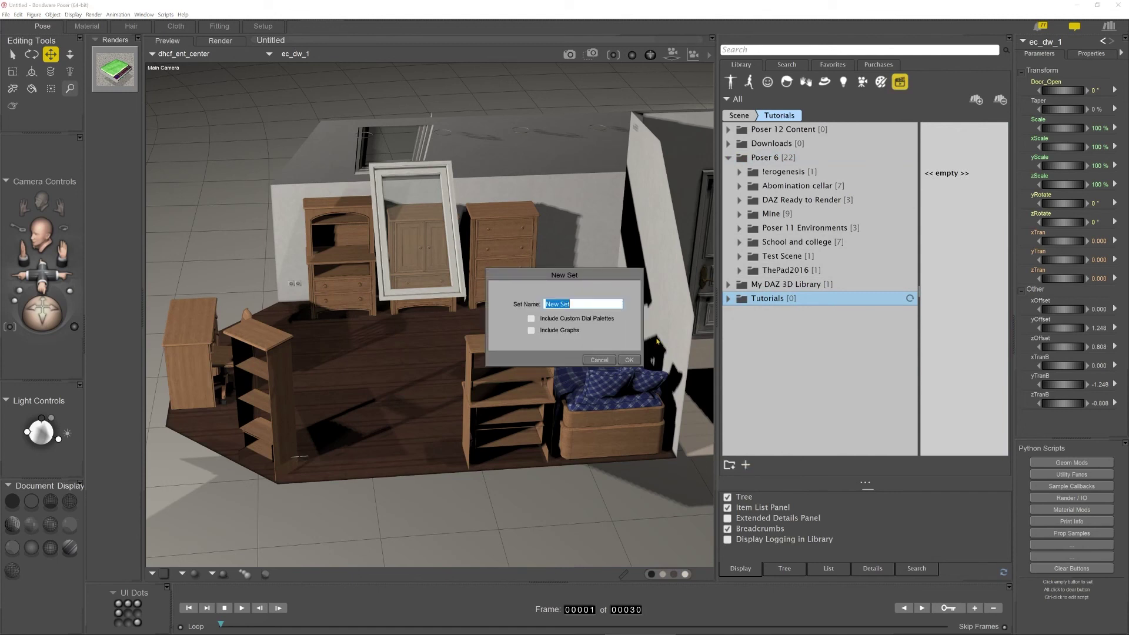
{"action": "type", "text": "Bedroom"}
{"action": "left_click", "coordinate": [629, 359]}
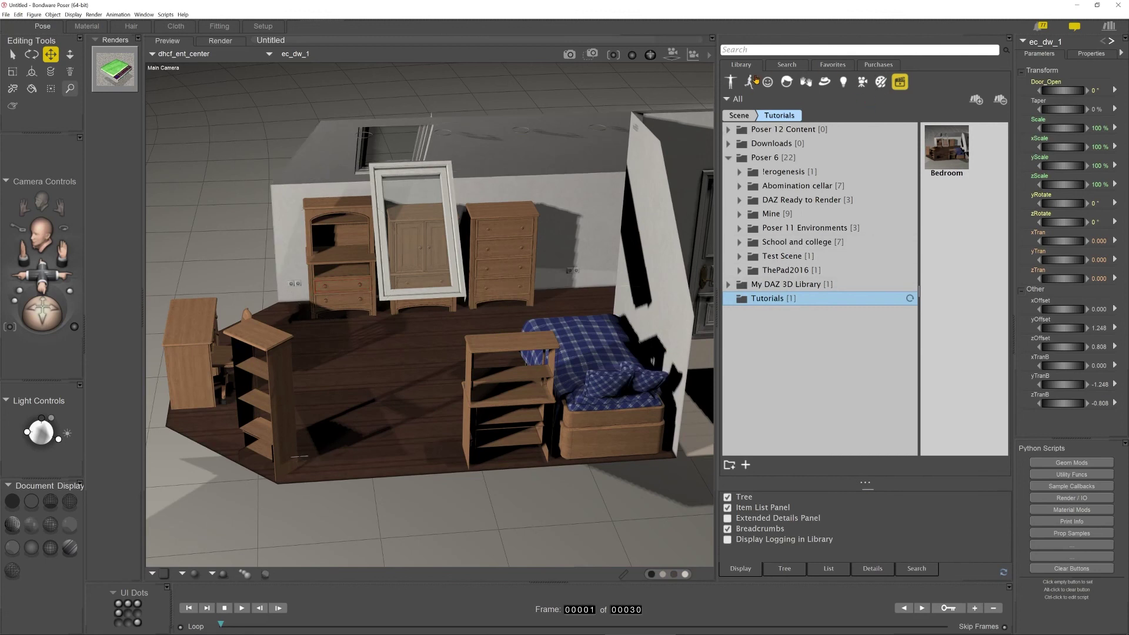
- Clear the furnished room by starting a new scene without saving the current document
{"action": "left_click", "coordinate": [5, 15]}
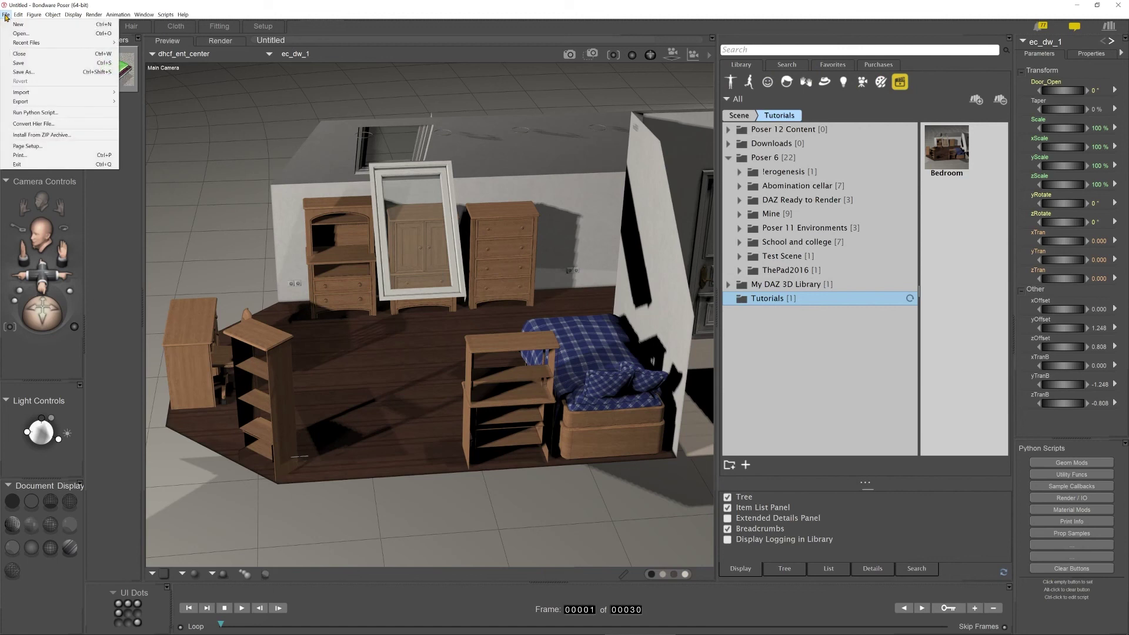
{"action": "left_click", "coordinate": [24, 27]}
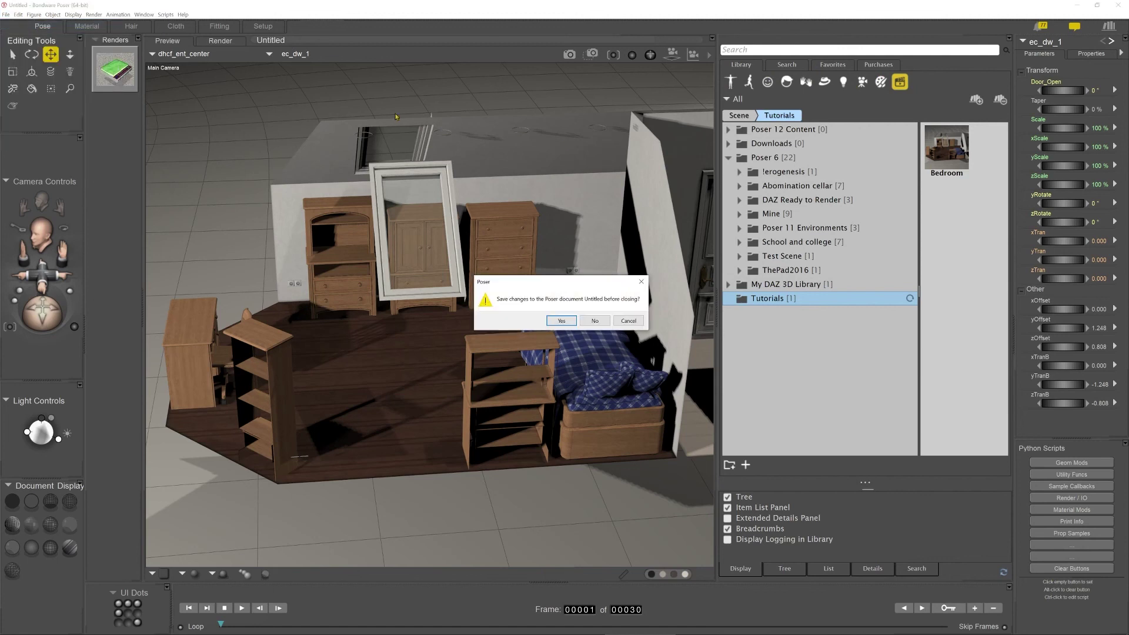
{"action": "left_click", "coordinate": [594, 320]}
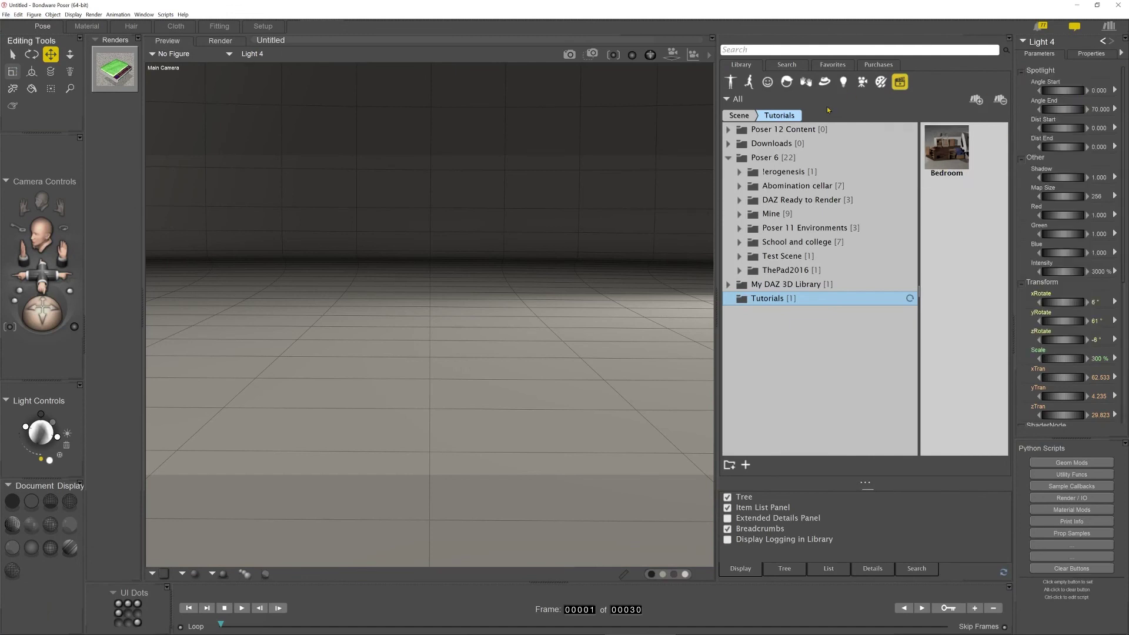
- Load the LaFemme figure from the Figures library's People, Female, LaFemme folder into the empty scene
{"action": "left_click", "coordinate": [730, 82]}
{"action": "scroll", "coordinate": [882, 305], "scroll_direction": "down", "scroll_amount": 3}
{"action": "scroll", "coordinate": [881, 312], "scroll_direction": "down", "scroll_amount": 10}
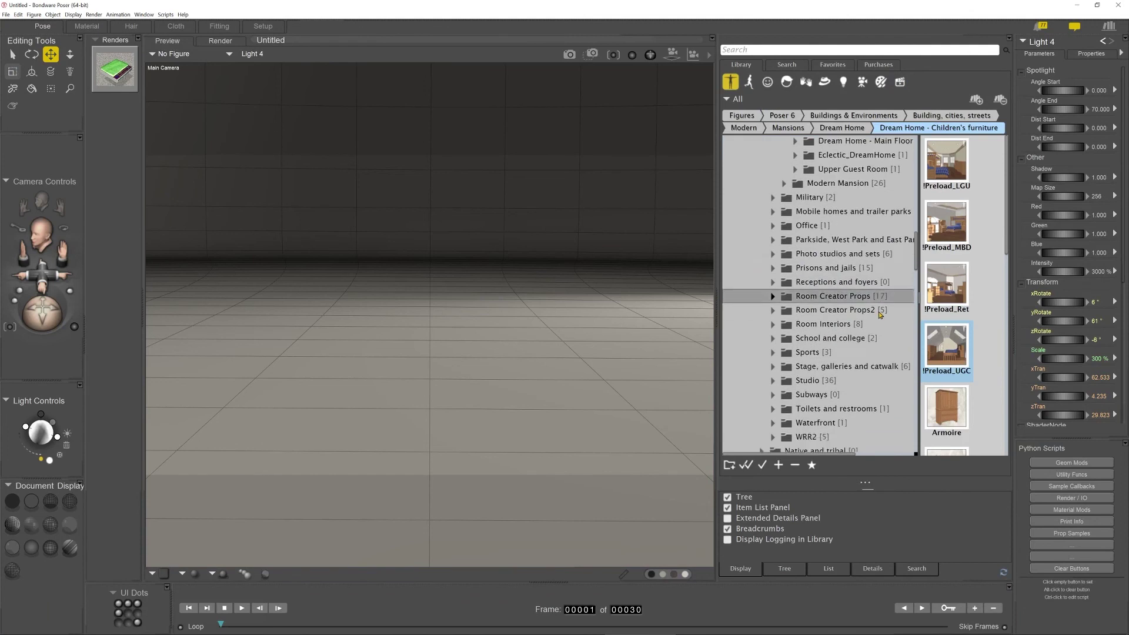
{"action": "scroll", "coordinate": [879, 328], "scroll_direction": "down", "scroll_amount": 5}
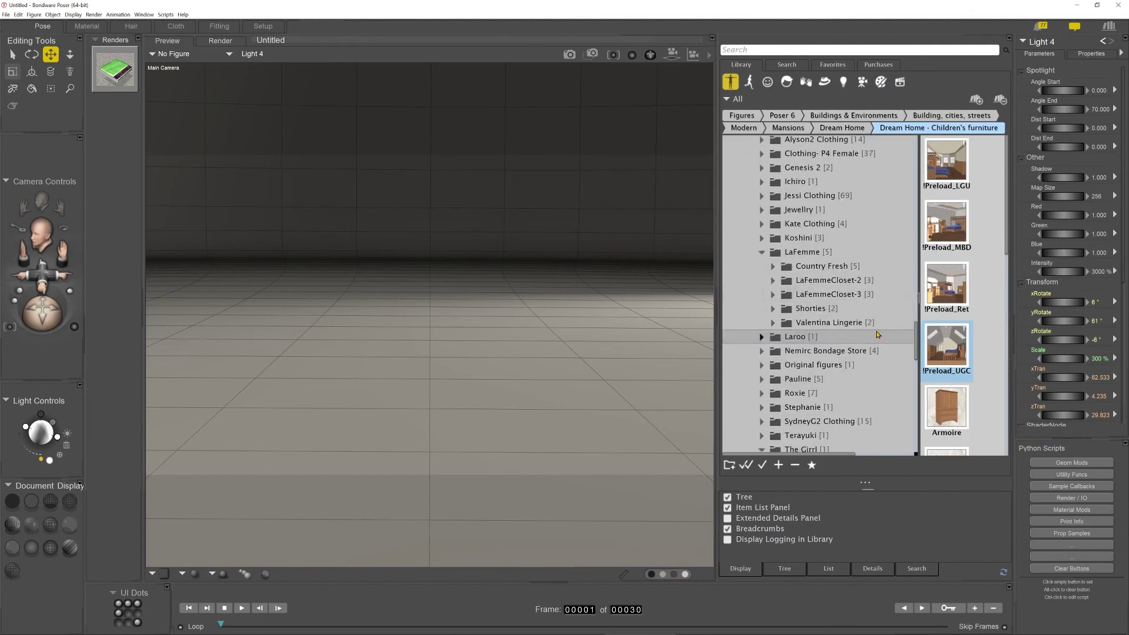
{"action": "scroll", "coordinate": [872, 323], "scroll_direction": "down", "scroll_amount": 8}
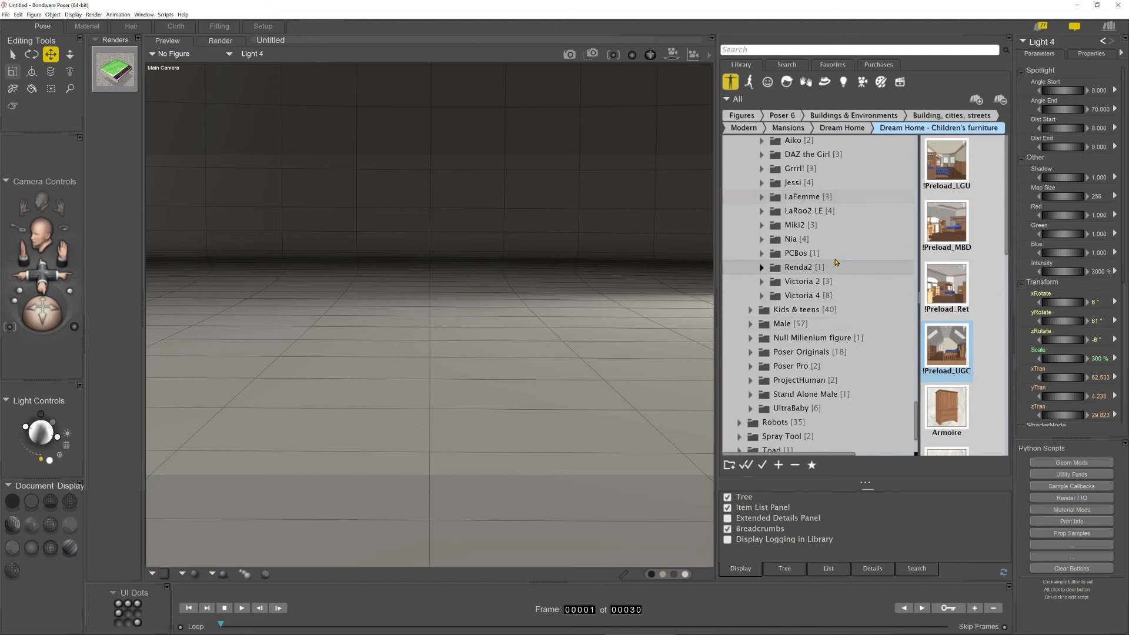
{"action": "left_click", "coordinate": [816, 198]}
{"action": "double_click", "coordinate": [943, 209]}
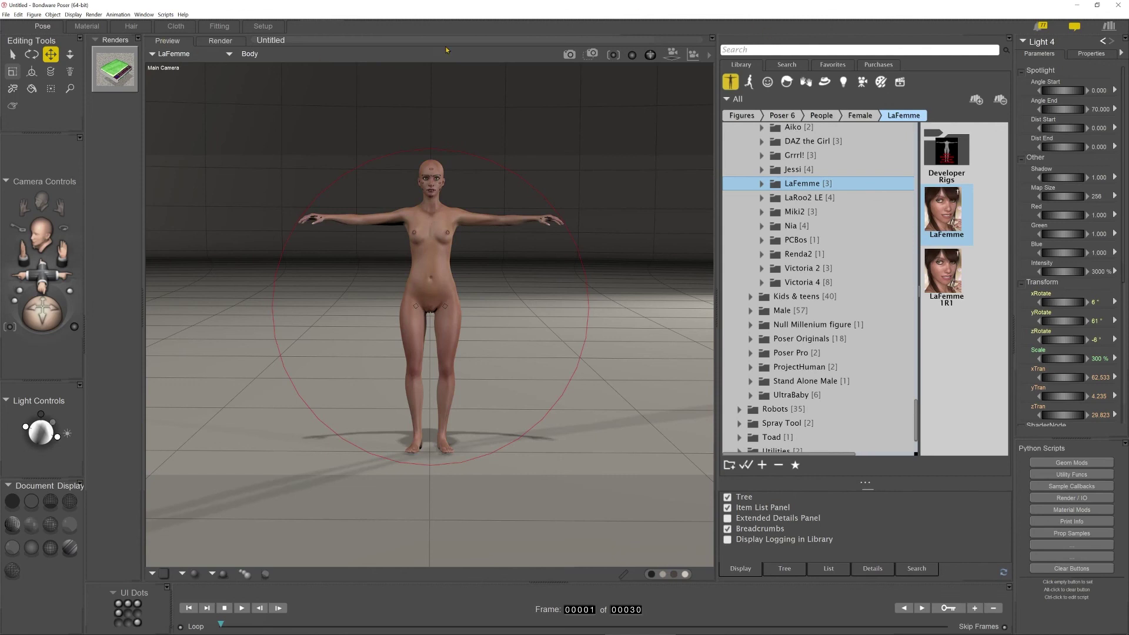
- Merge the Bedroom scene from the Scene library's Tutorials folder into the scene containing LaFemme and frame both
{"action": "left_click", "coordinate": [901, 83]}
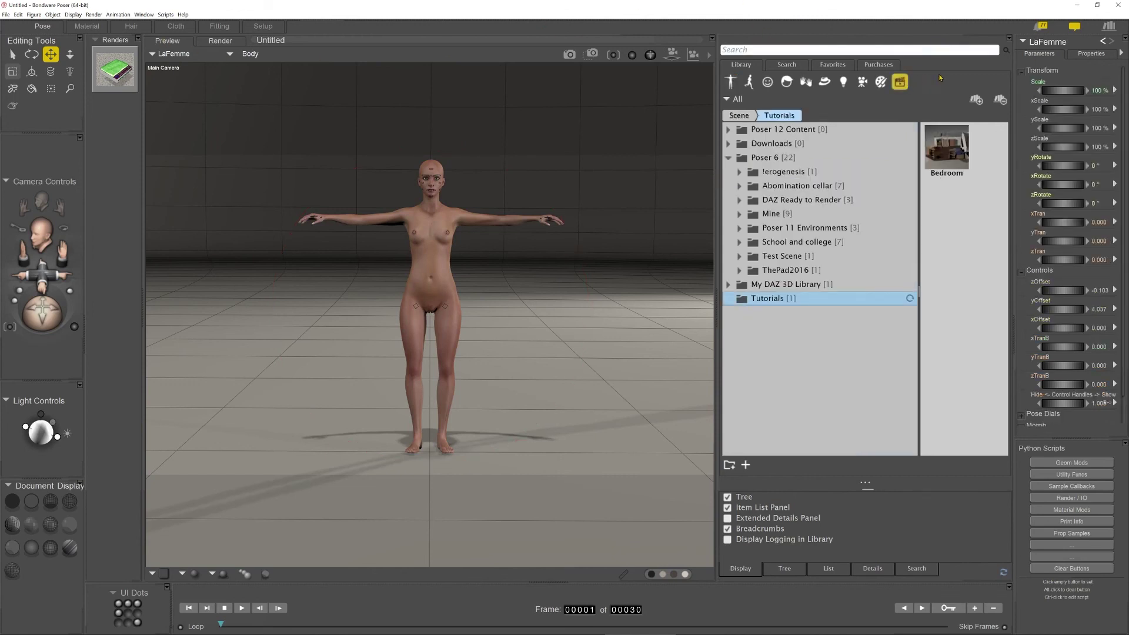
{"action": "left_click", "coordinate": [946, 145]}
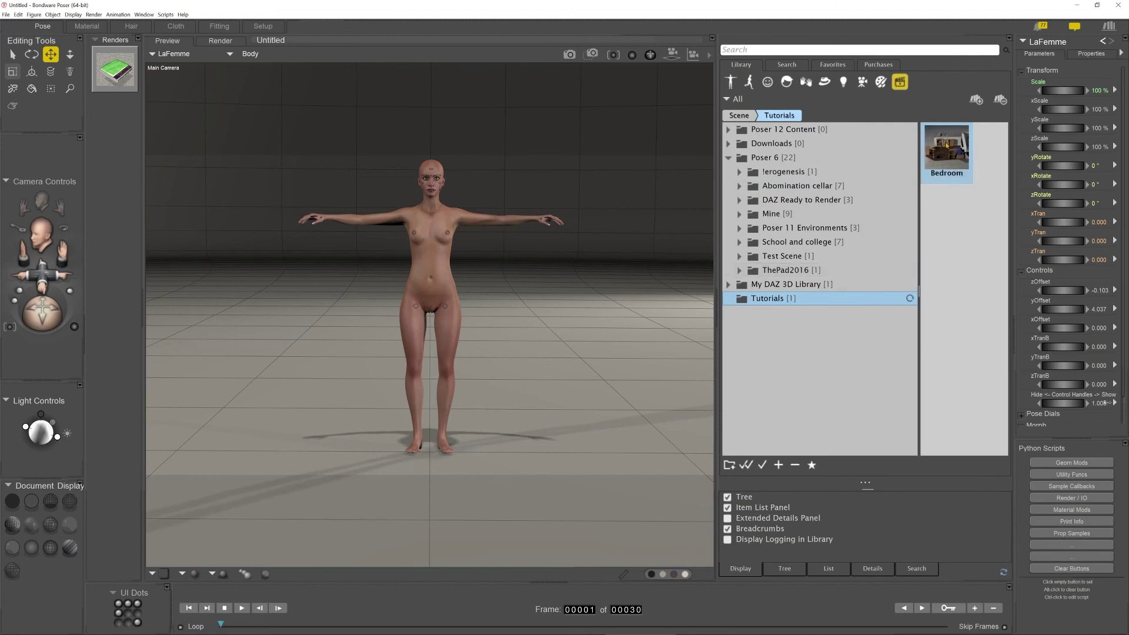
{"action": "left_click_drag", "start_coordinate": [945, 142], "coordinate": [566, 266]}
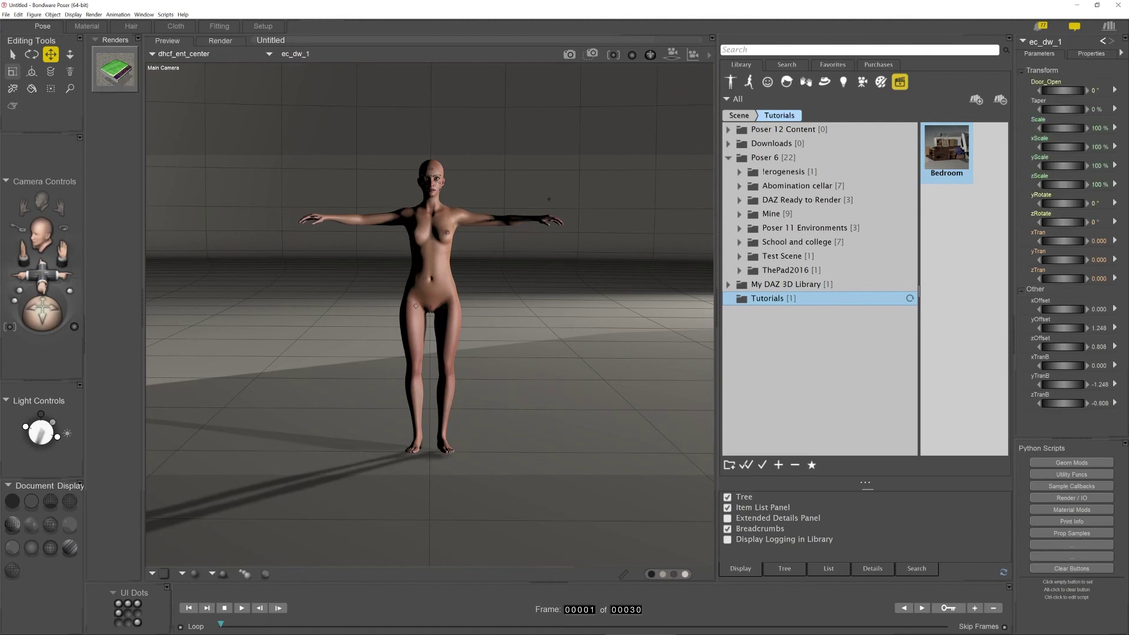
{"action": "left_click_drag", "start_coordinate": [45, 284], "coordinate": [14, 363]}
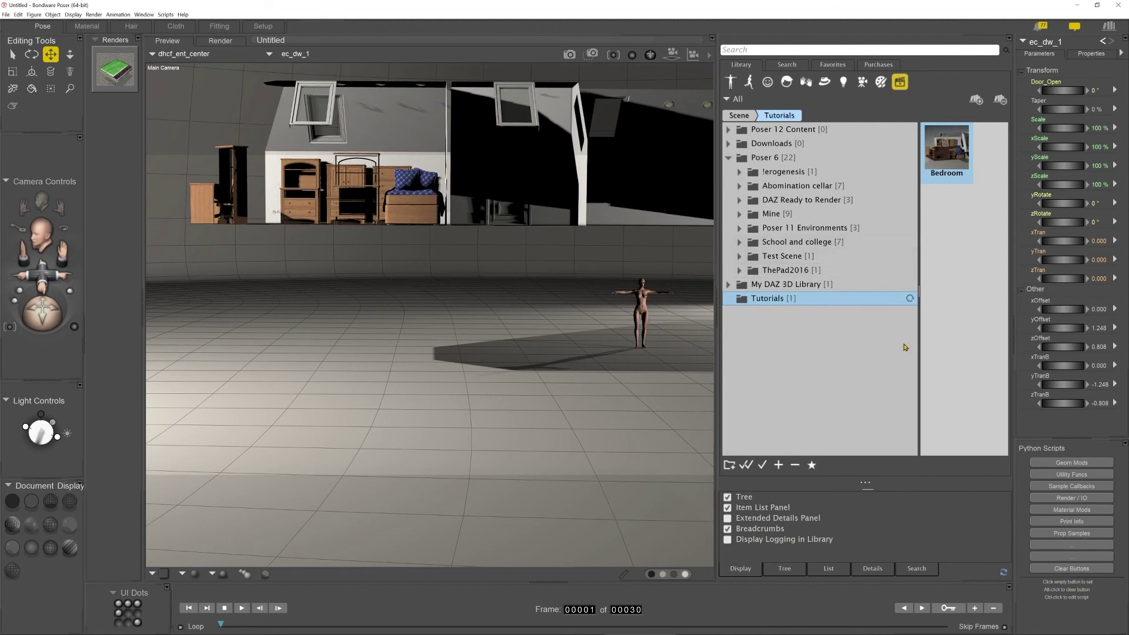
- Replace the current scene with the library's Bedroom scene, discarding the unsaved changes
{"action": "left_click", "coordinate": [763, 466]}
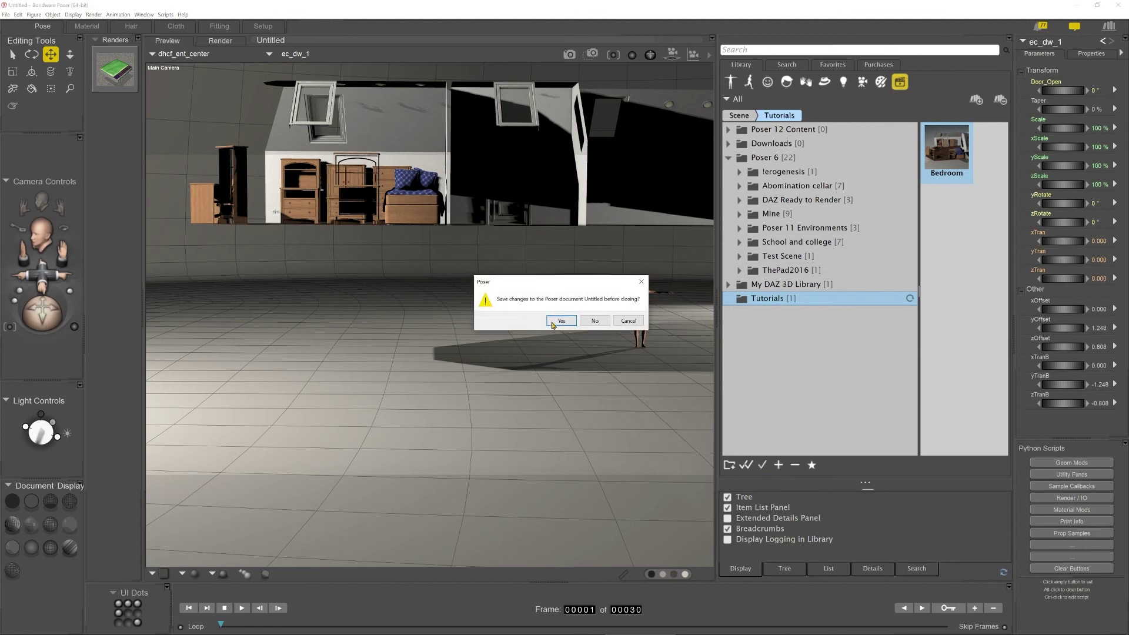
{"action": "left_click", "coordinate": [594, 321]}
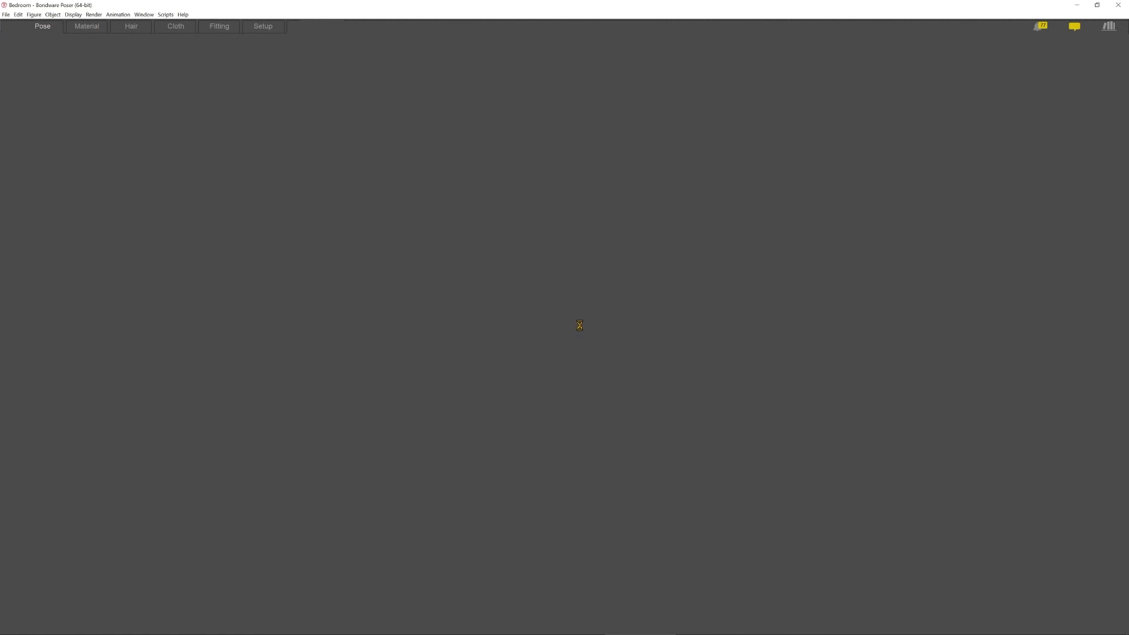